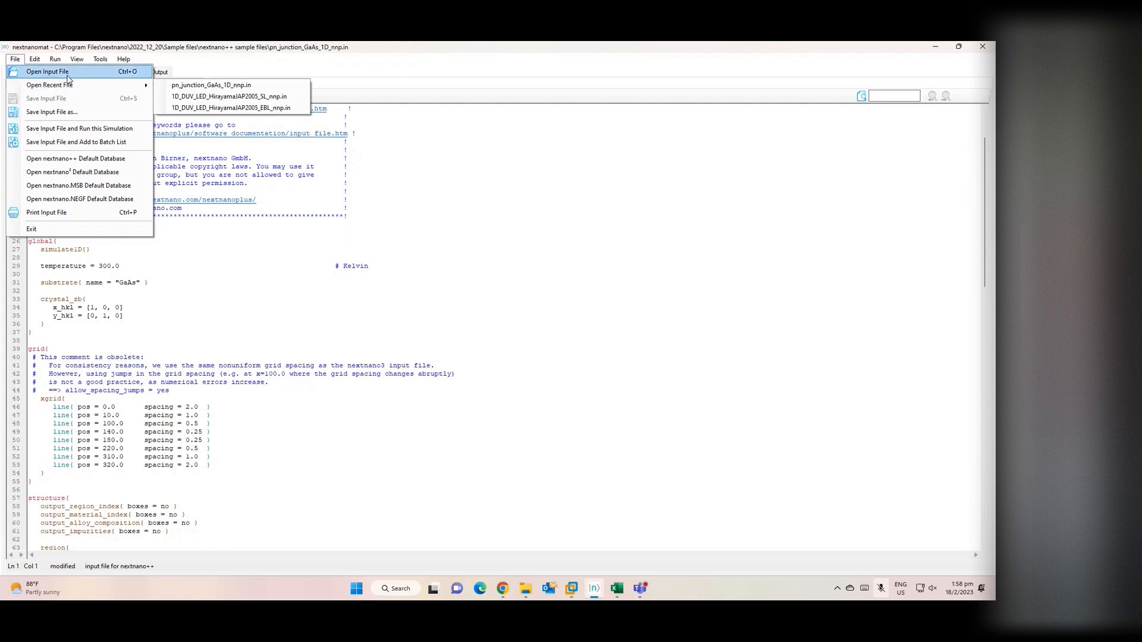
# Start opening an input file and browse the nextnano.MSB sample files folder.
pyautogui.click(68, 73)
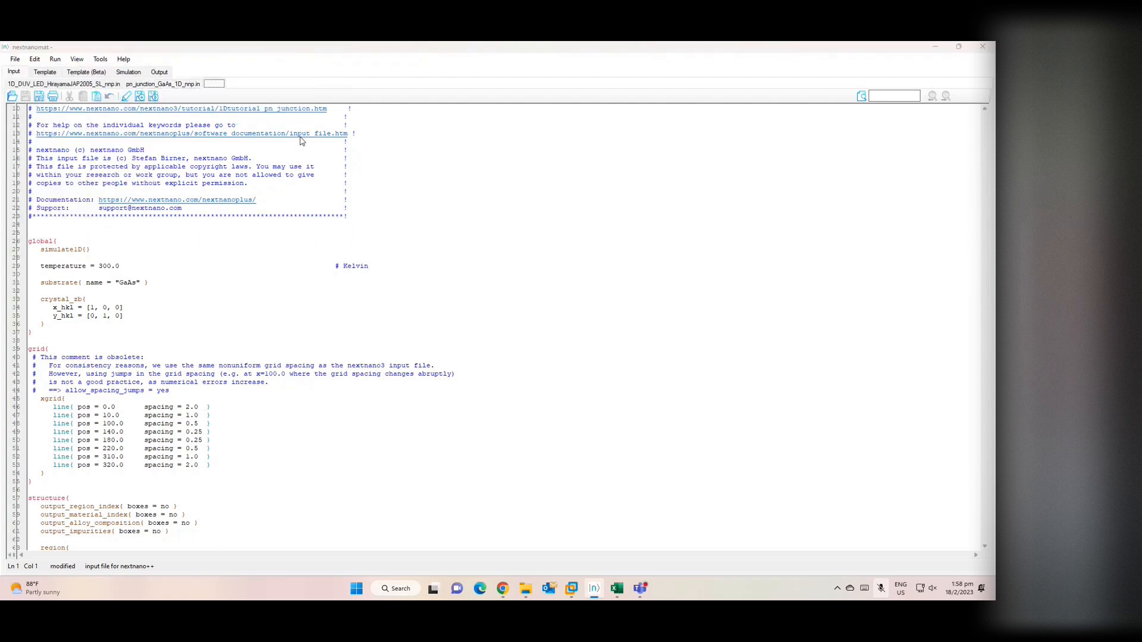
pyautogui.scroll(-5, 197, 178)
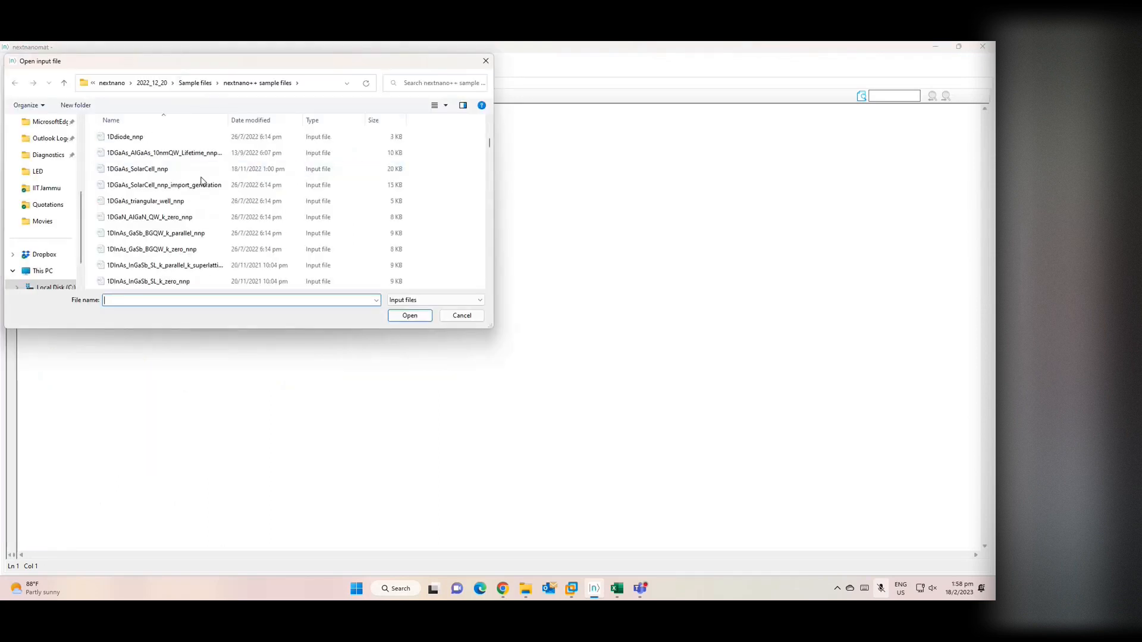
pyautogui.scroll(5, 232, 191)
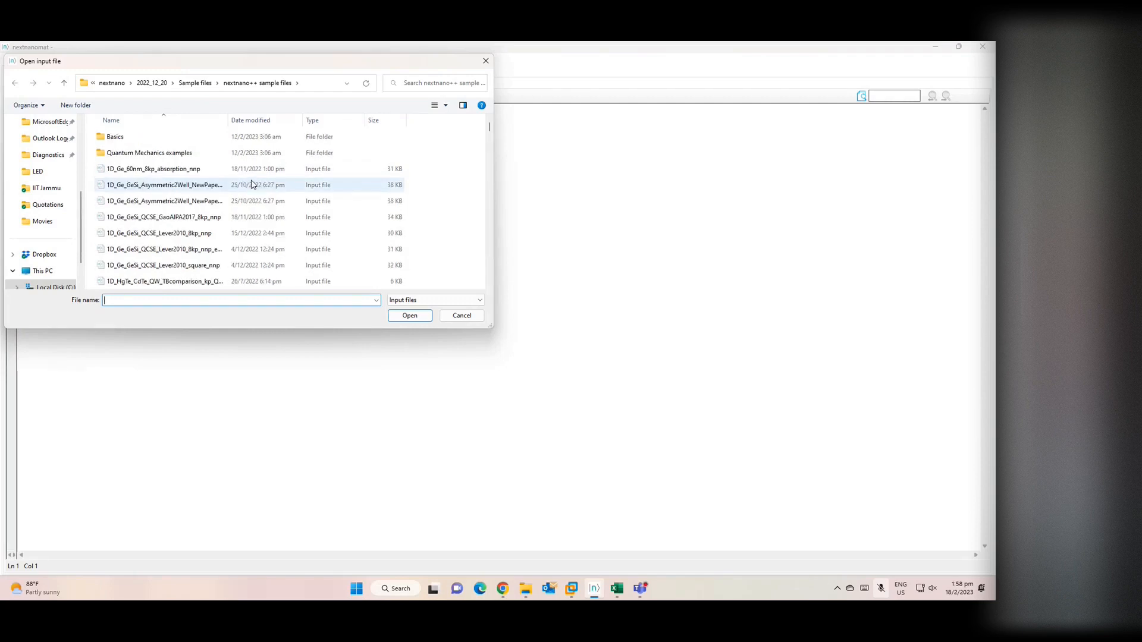
pyautogui.click(195, 83)
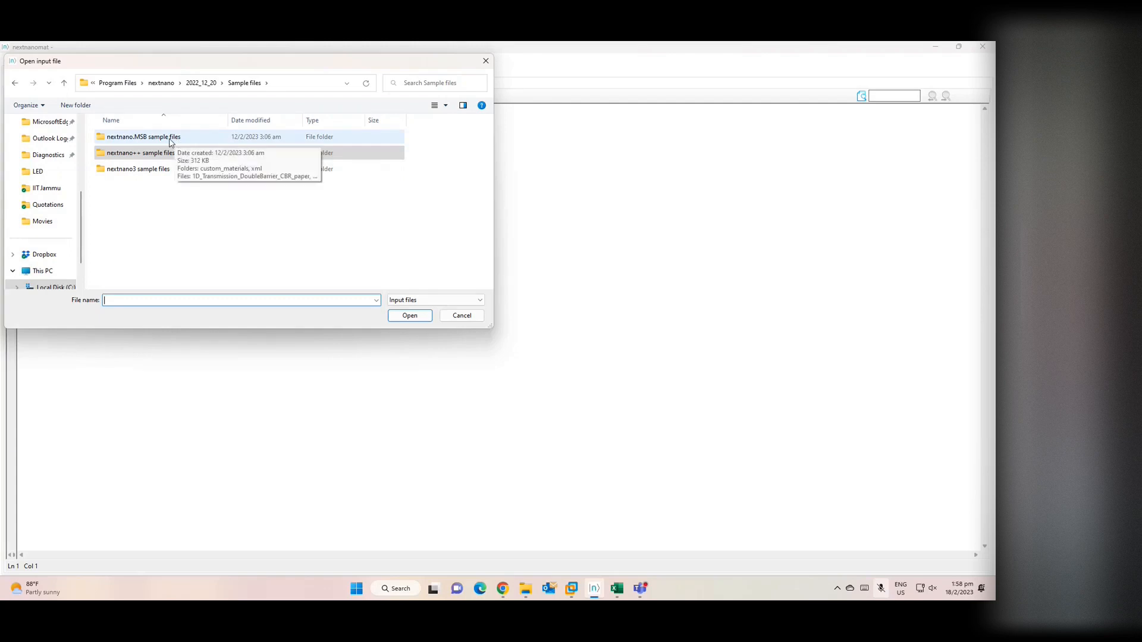
pyautogui.doubleClick(143, 137)
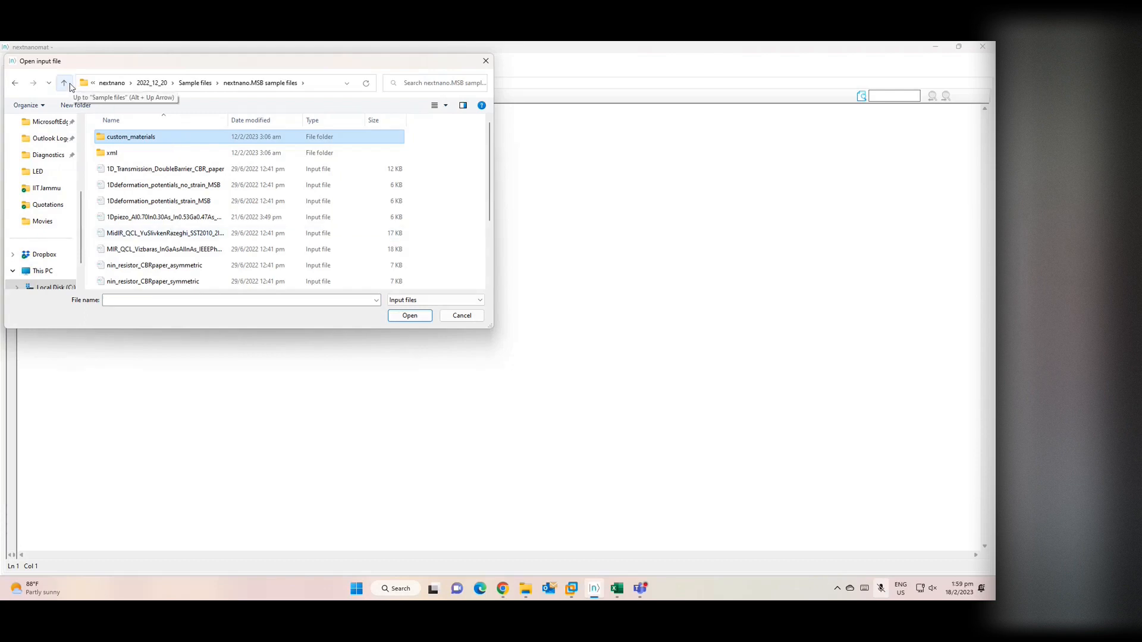
pyautogui.scroll(-2, 161, 186)
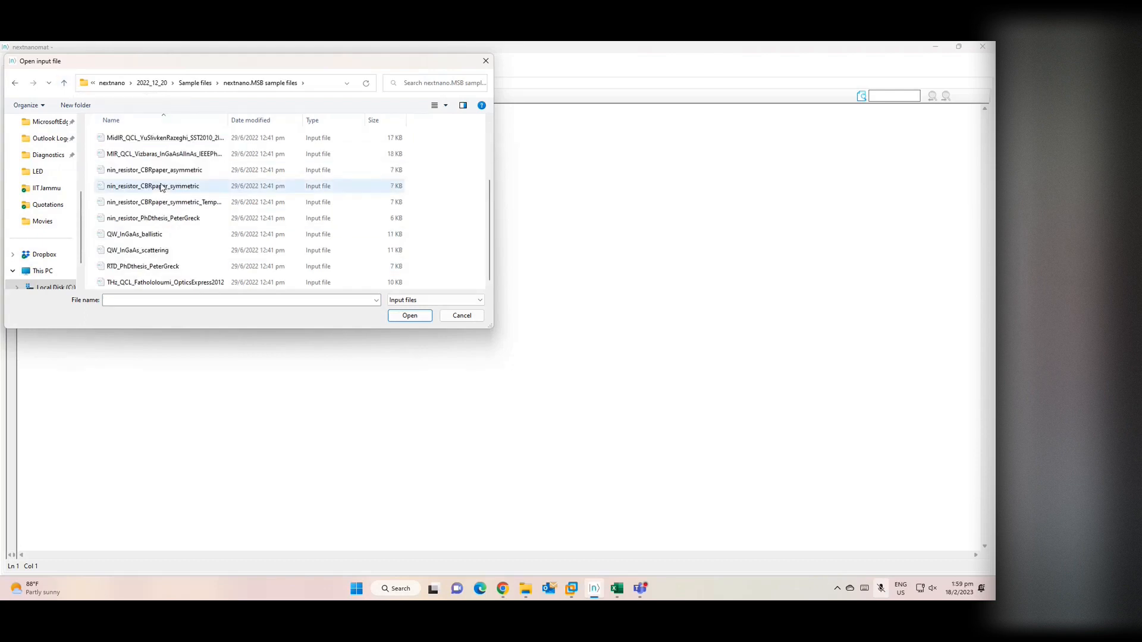
# Browse through the input files in the nextnano++ sample files folder.
pyautogui.click(64, 84)
pyautogui.click(141, 154)
pyautogui.doubleClick(141, 154)
pyautogui.scroll(-8, 178, 158)
pyautogui.scroll(-15, 185, 161)
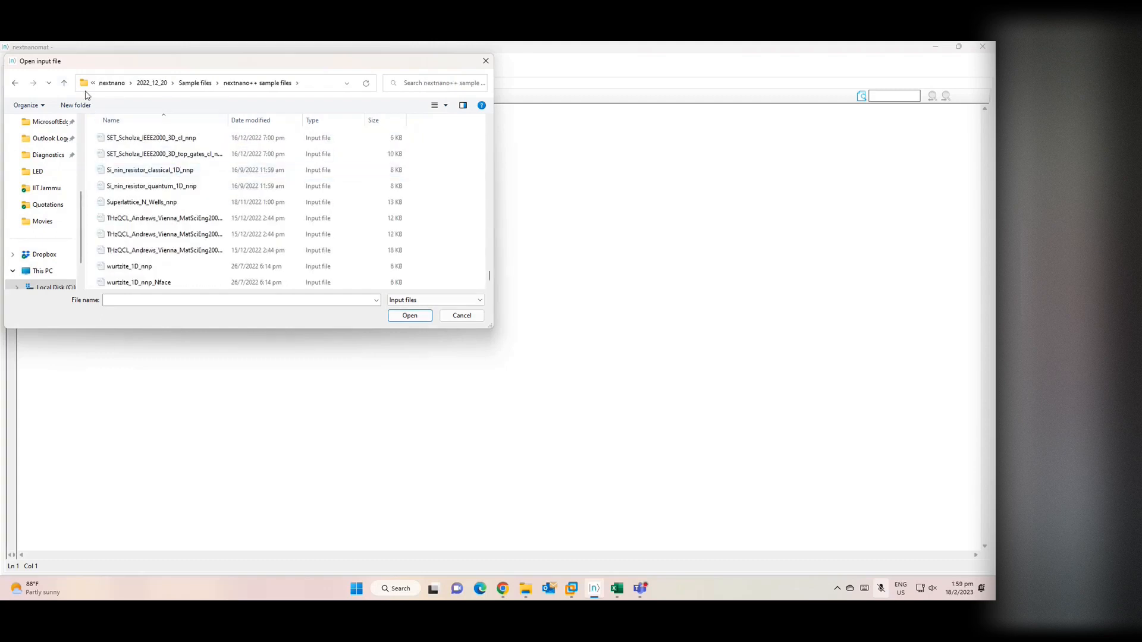
# Browse the nextnano3 sample files folder and leave the file selection without opening anything.
pyautogui.click(64, 83)
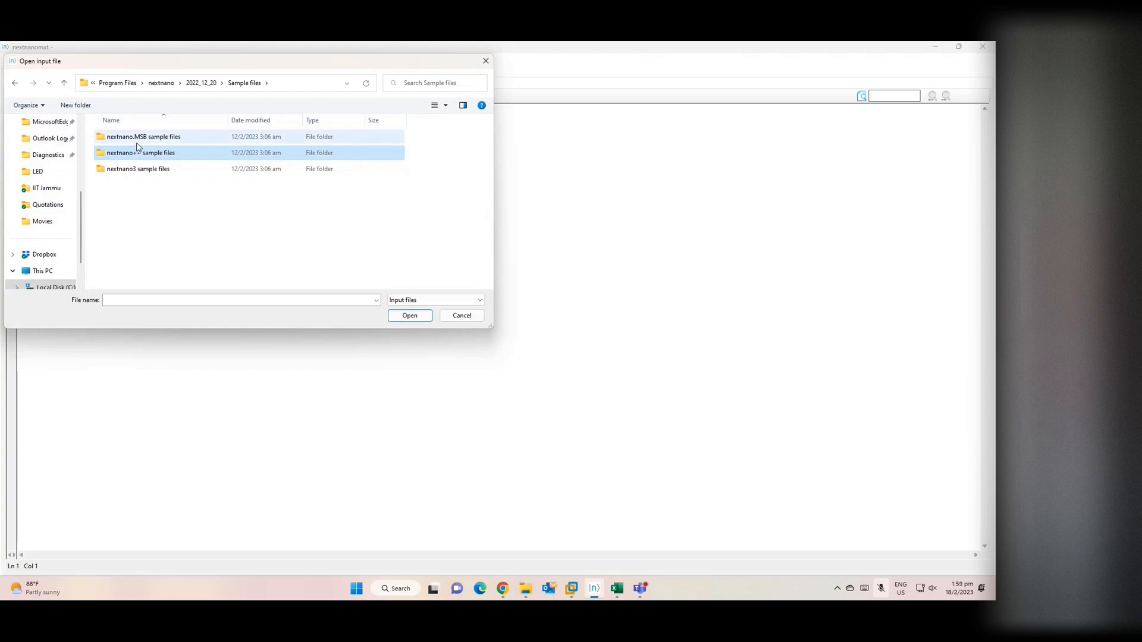
pyautogui.doubleClick(167, 170)
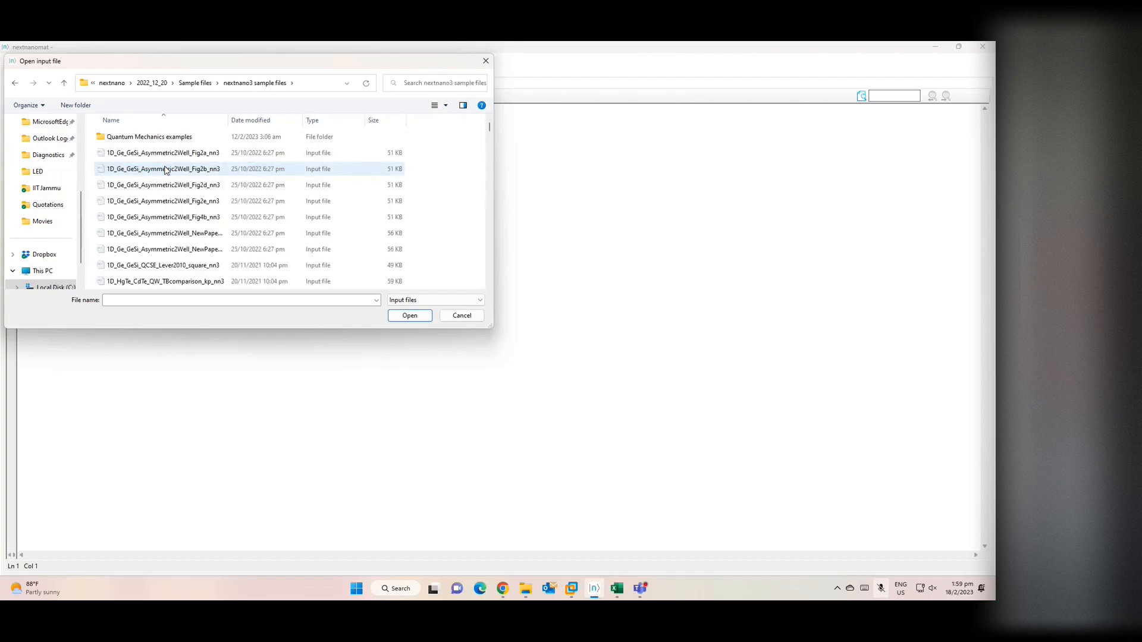
pyautogui.scroll(-8, 165, 170)
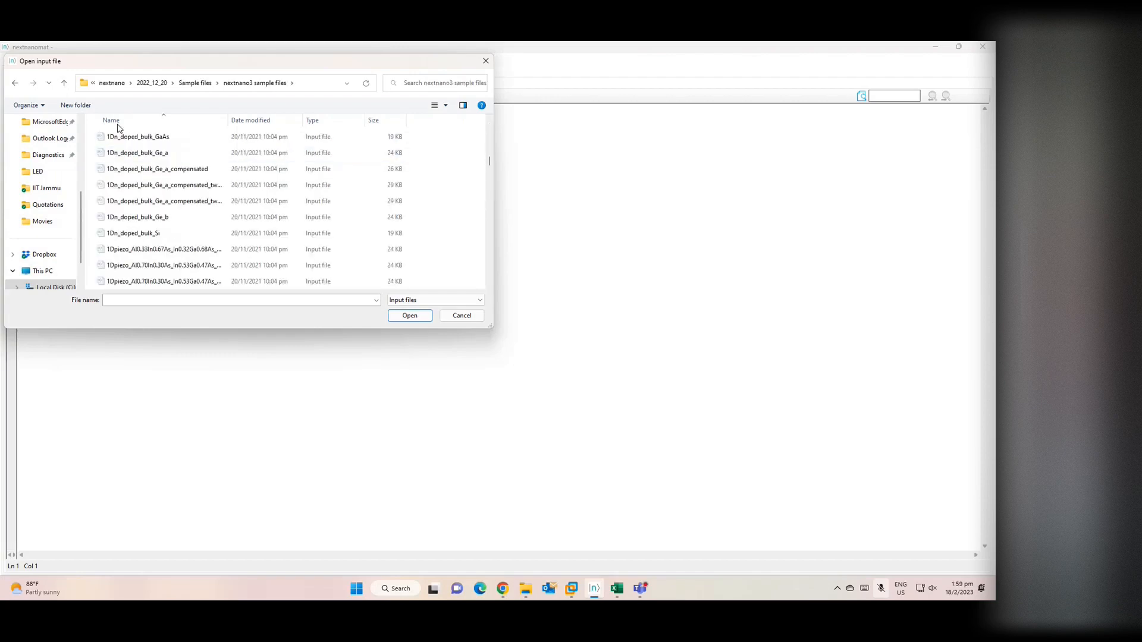
pyautogui.click(191, 85)
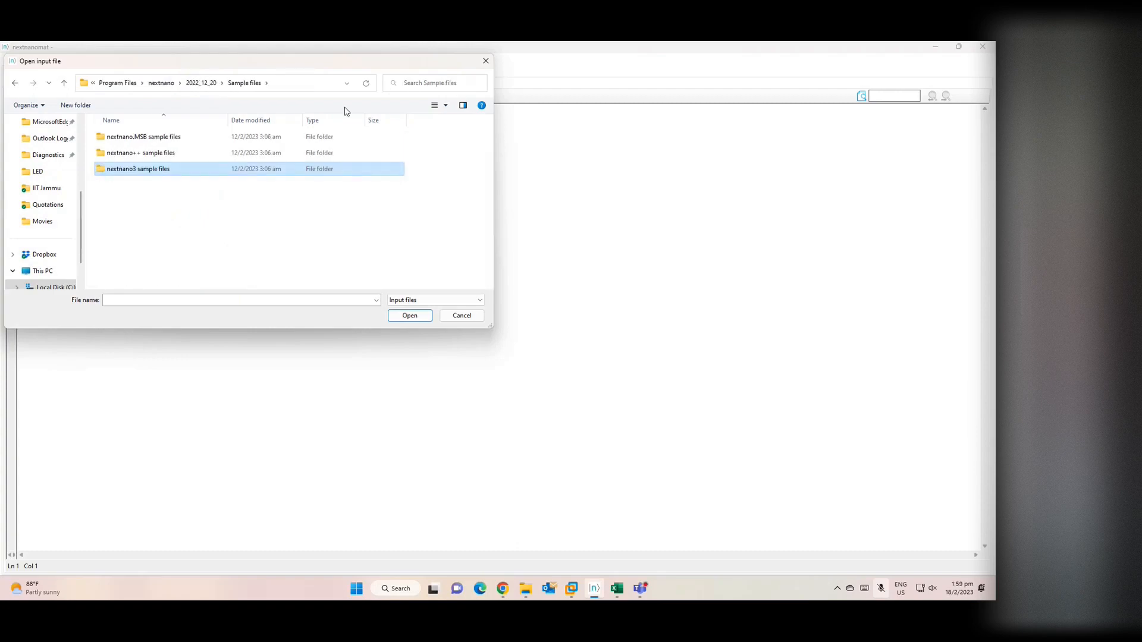
pyautogui.click(485, 61)
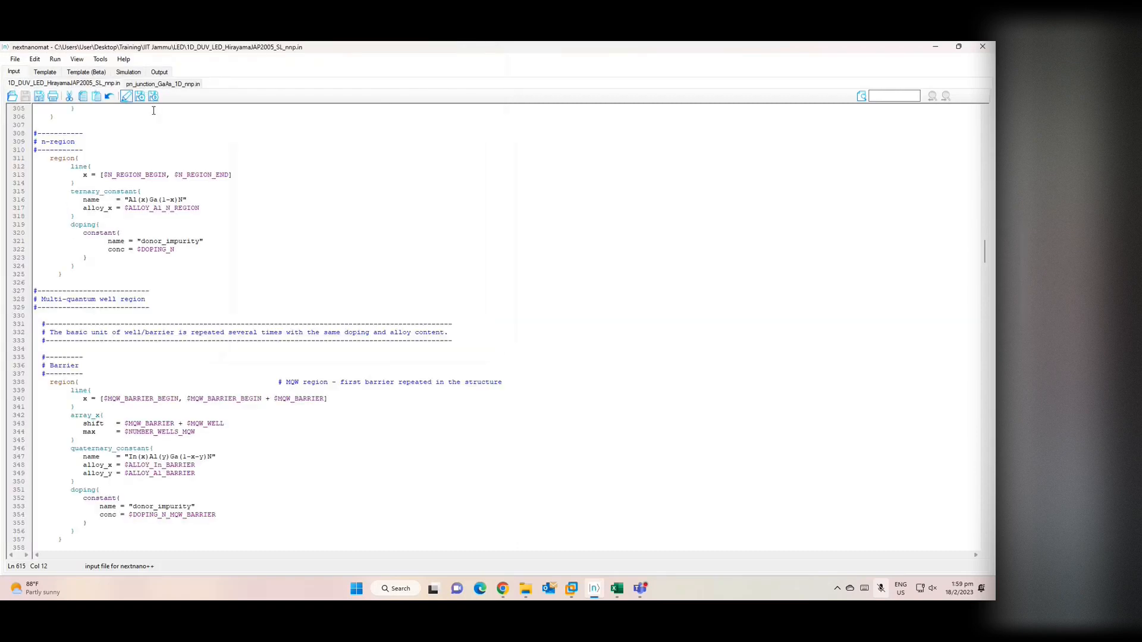
# Bring up the pn_junction_GaAs_1D_nnp.in input file and view its header comments.
pyautogui.click(162, 83)
pyautogui.scroll(3, 191, 158)
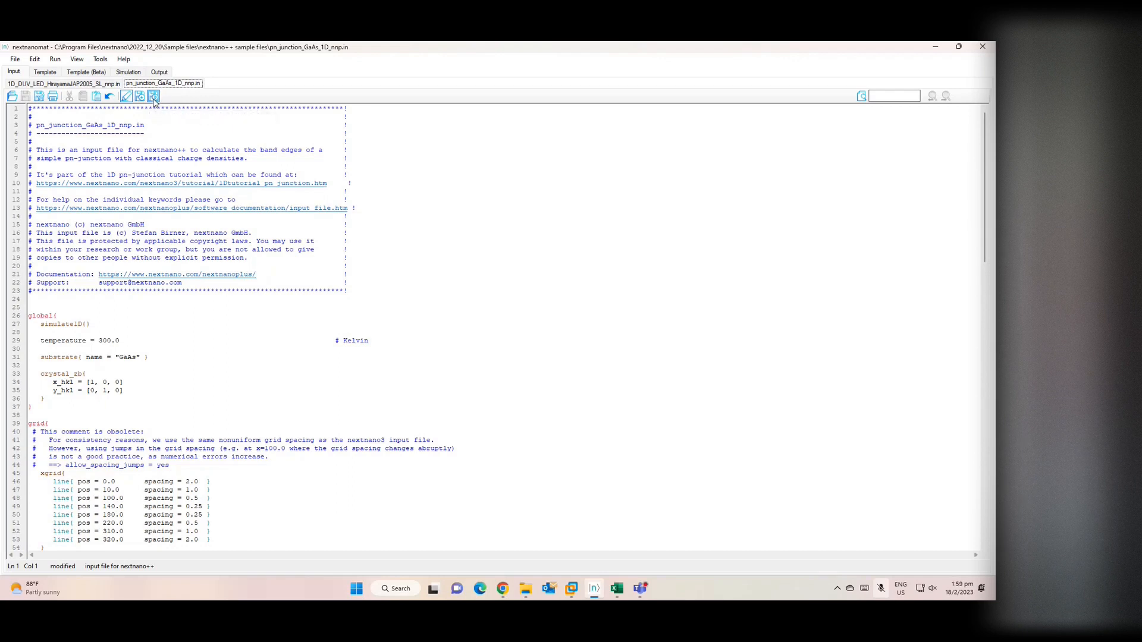
pyautogui.click(35, 59)
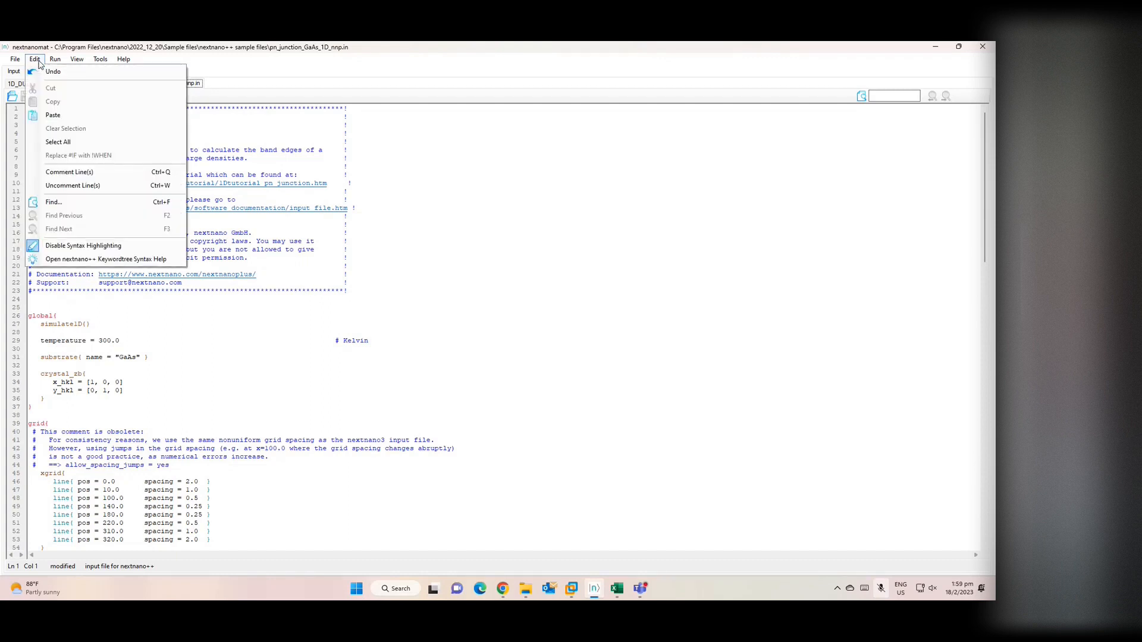
pyautogui.moveTo(56, 61)
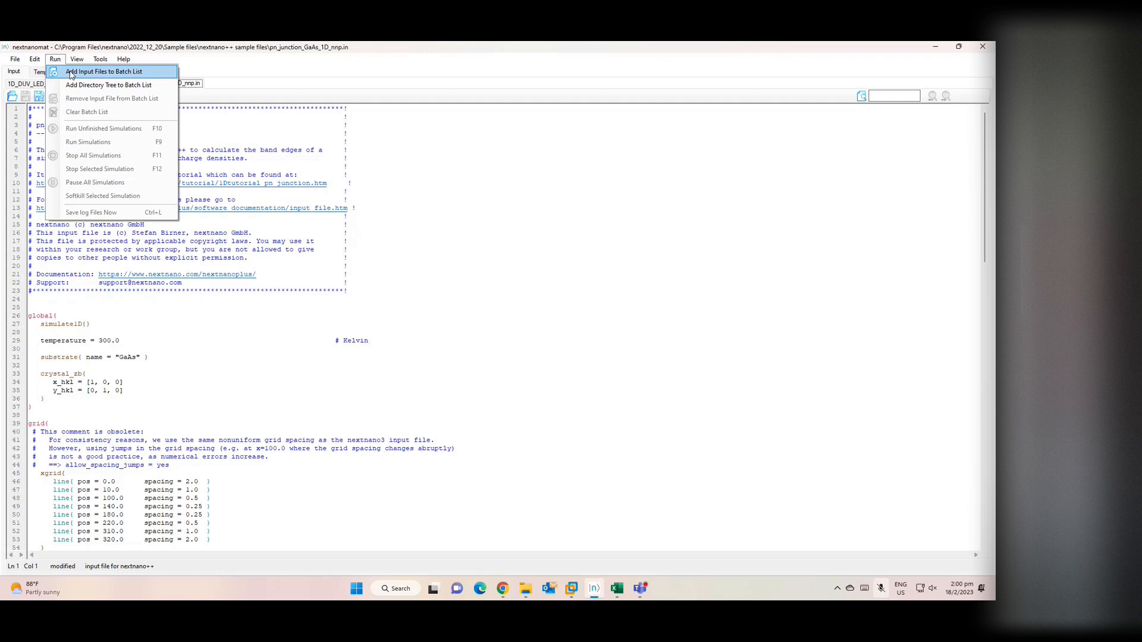
pyautogui.press('Escape')
pyautogui.click(123, 59)
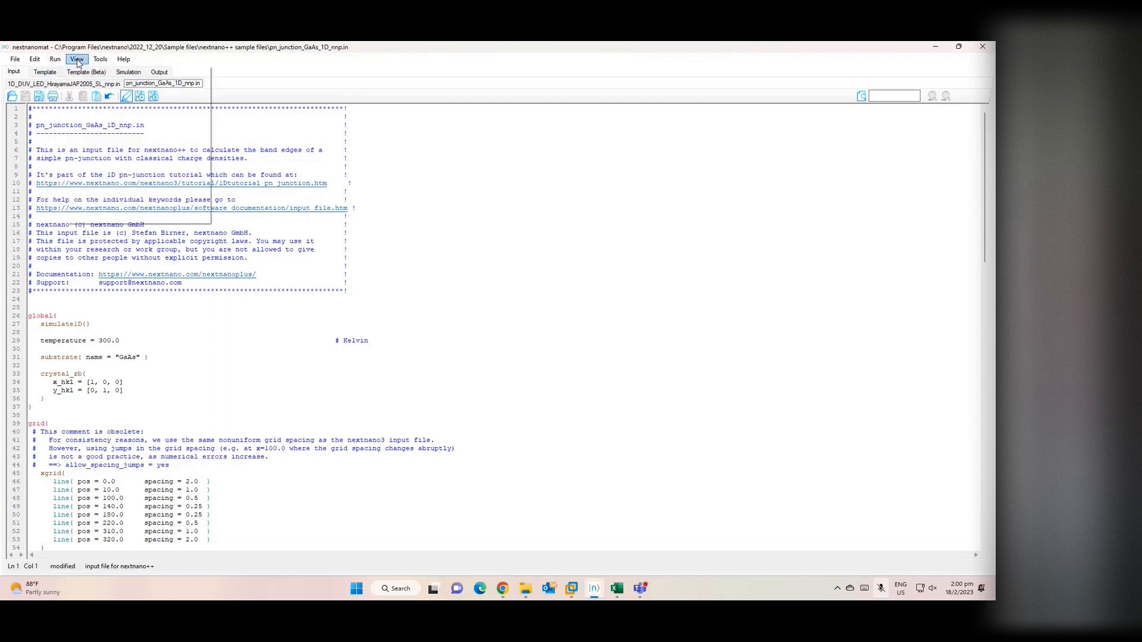
pyautogui.click(78, 59)
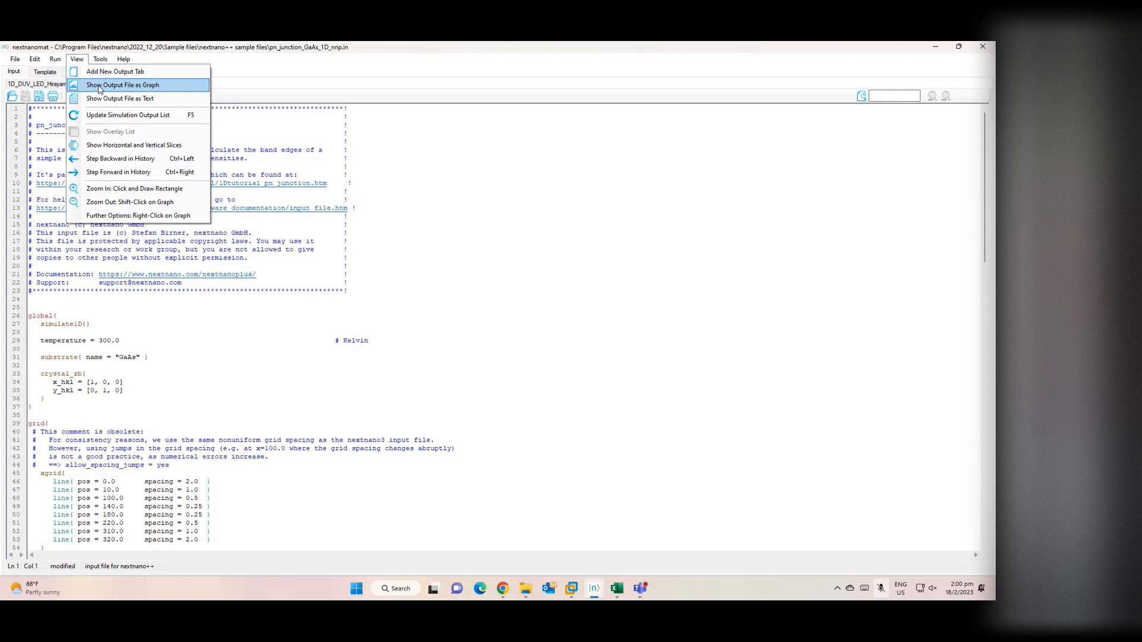
pyautogui.click(130, 60)
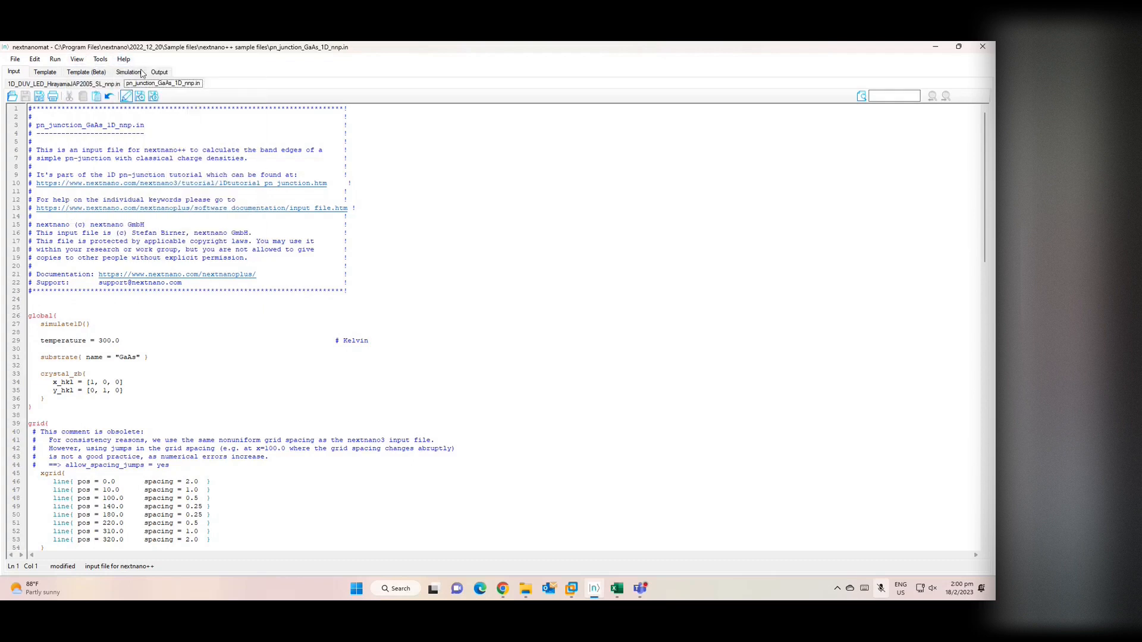
# View the simulation output bandedges.dat as a graph and as text, and look through its data columns.
pyautogui.click(160, 73)
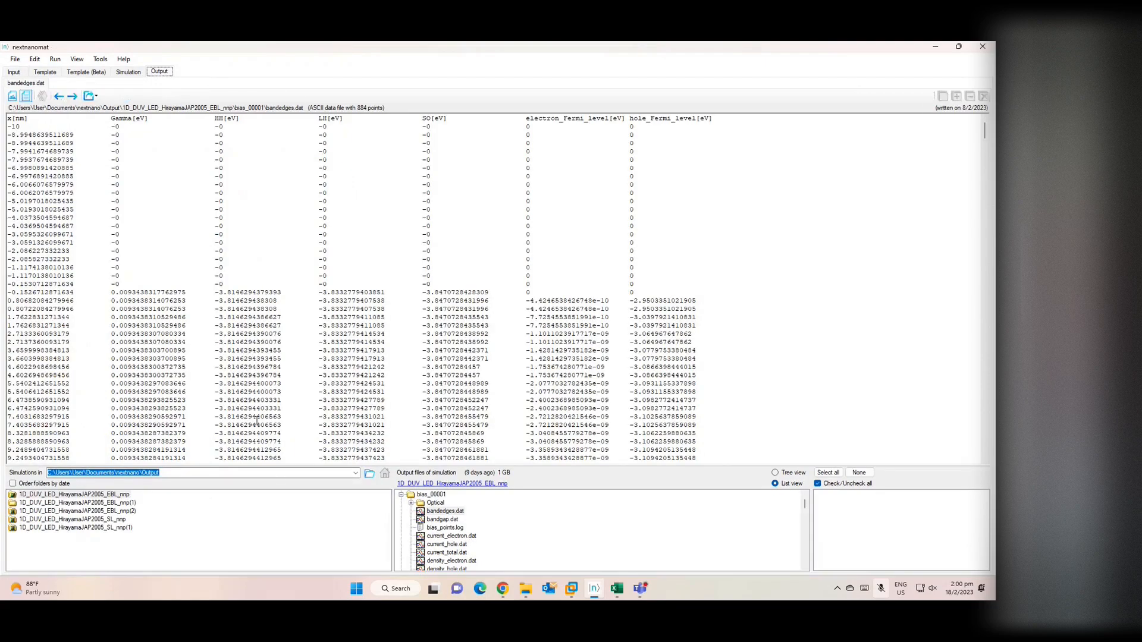
pyautogui.click(12, 96)
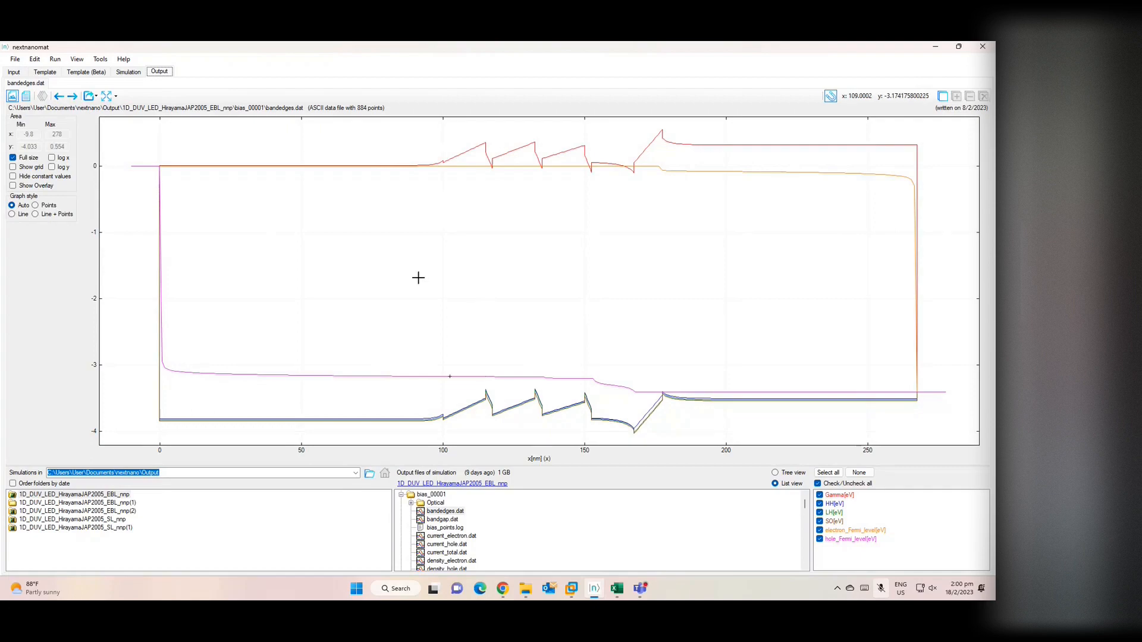
pyautogui.click(27, 96)
pyautogui.scroll(-6, 478, 272)
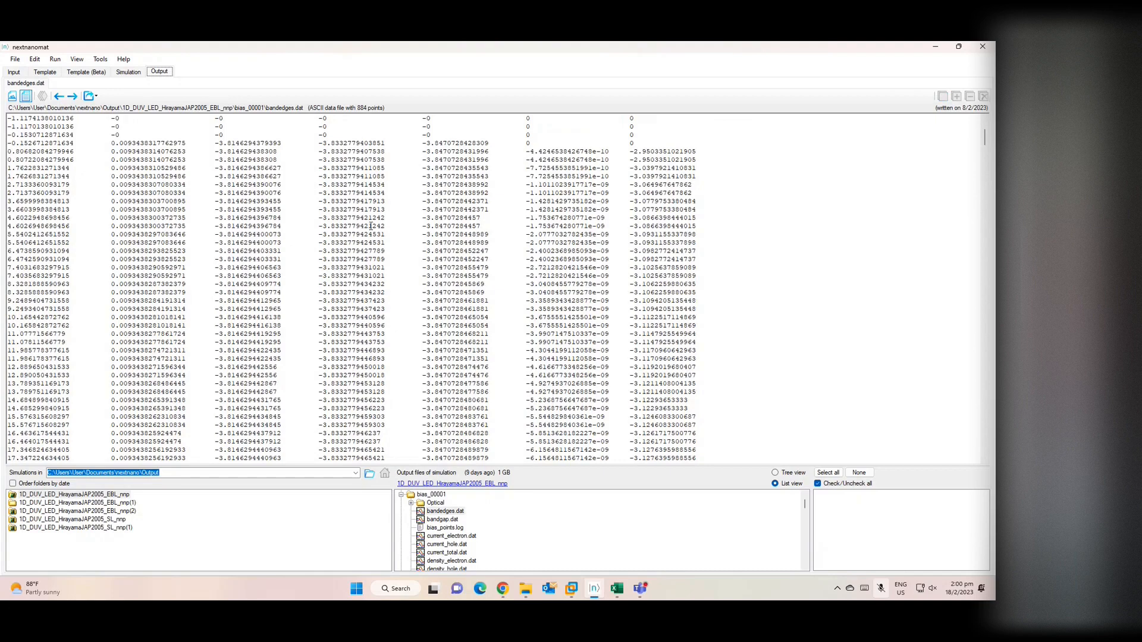
pyautogui.scroll(3, 326, 245)
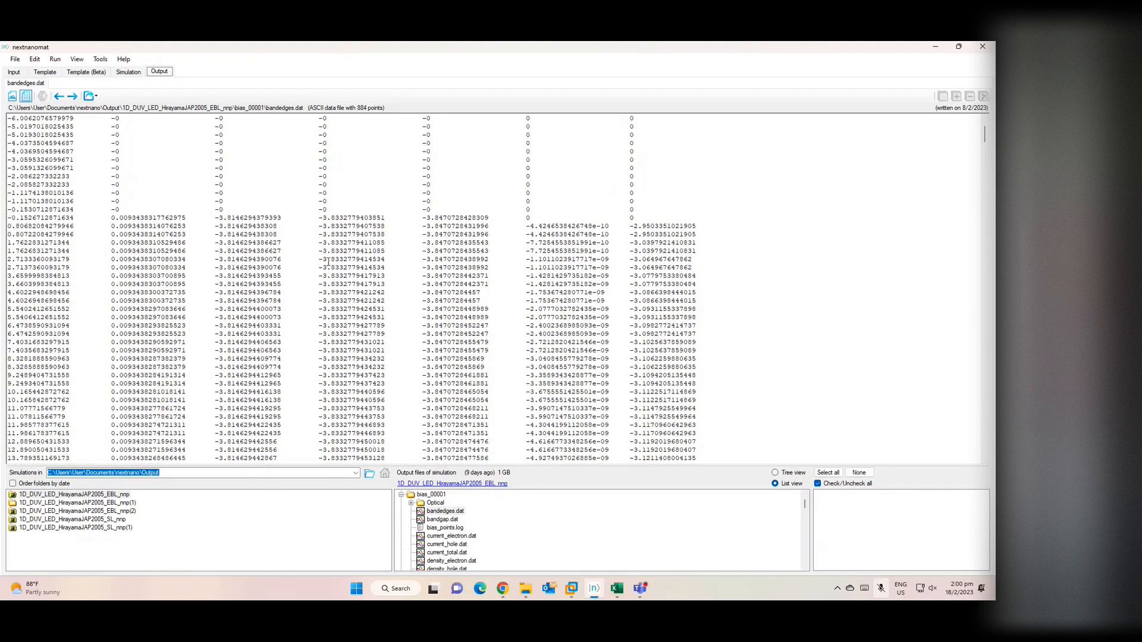
# Switch to Excel, move the band-edge chart slightly closer to the data columns, and put the workbook away.
pyautogui.click(621, 587)
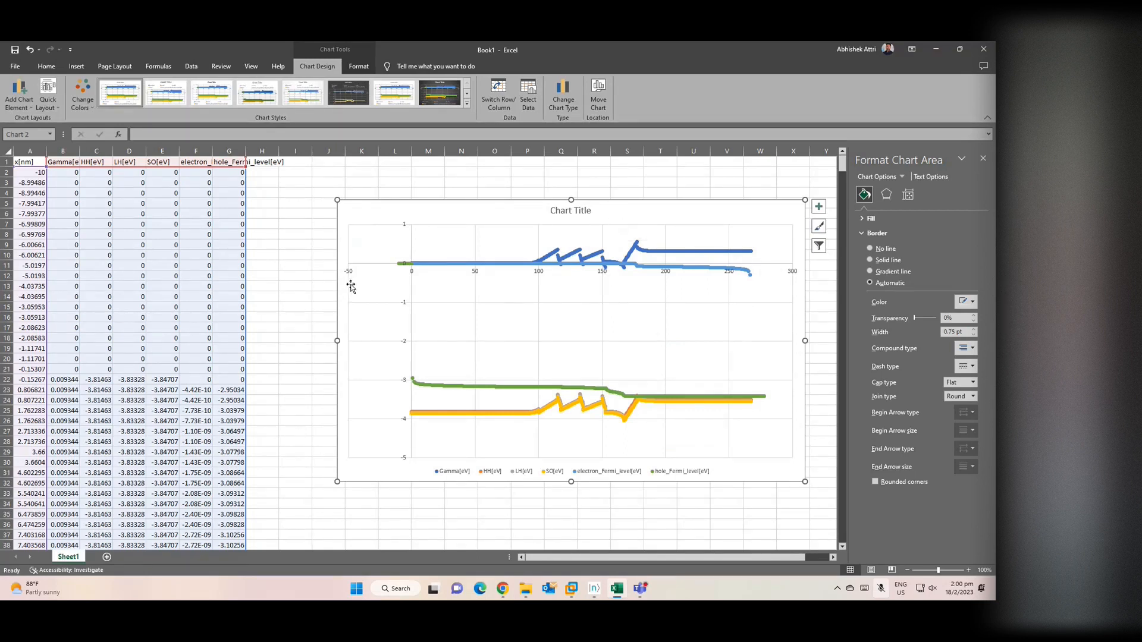
pyautogui.moveTo(676, 205); pyautogui.dragTo(649, 211)
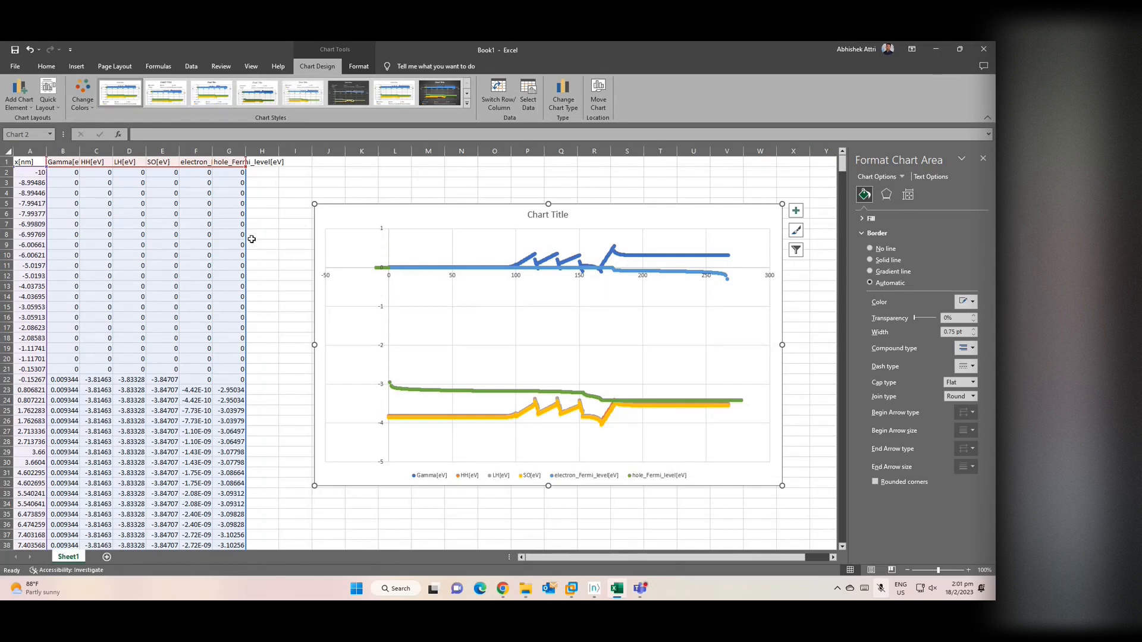
pyautogui.click(935, 50)
# Show bandedges.dat as a graph and save its visible graphs as the Gnuplot file bandedges_gnu, replacing the existing file.
pyautogui.click(11, 99)
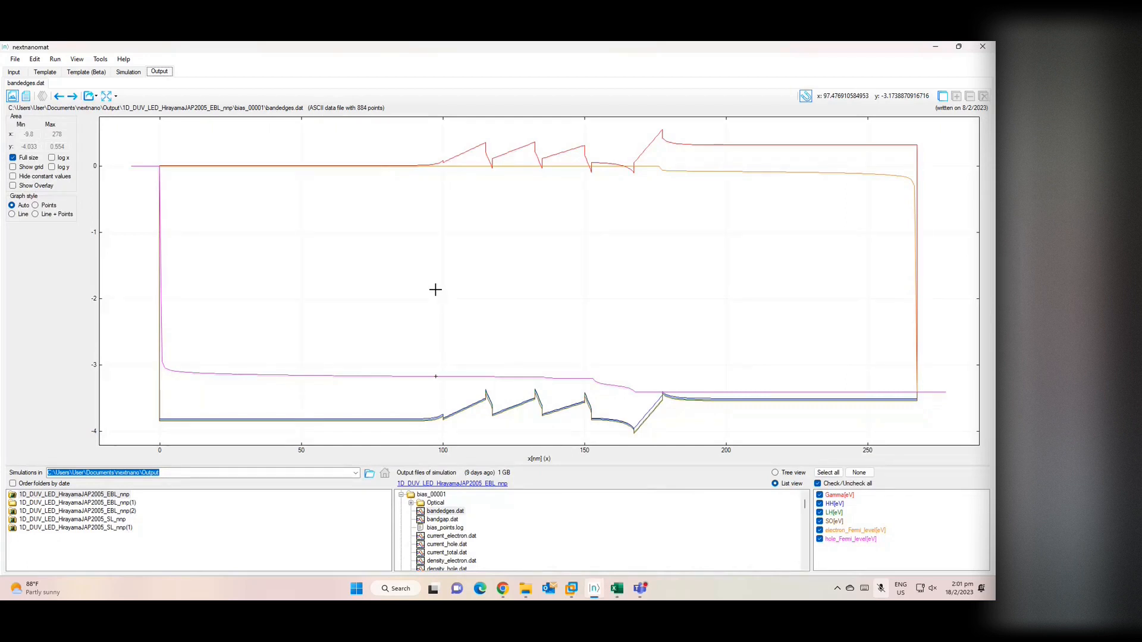
pyautogui.click(96, 97)
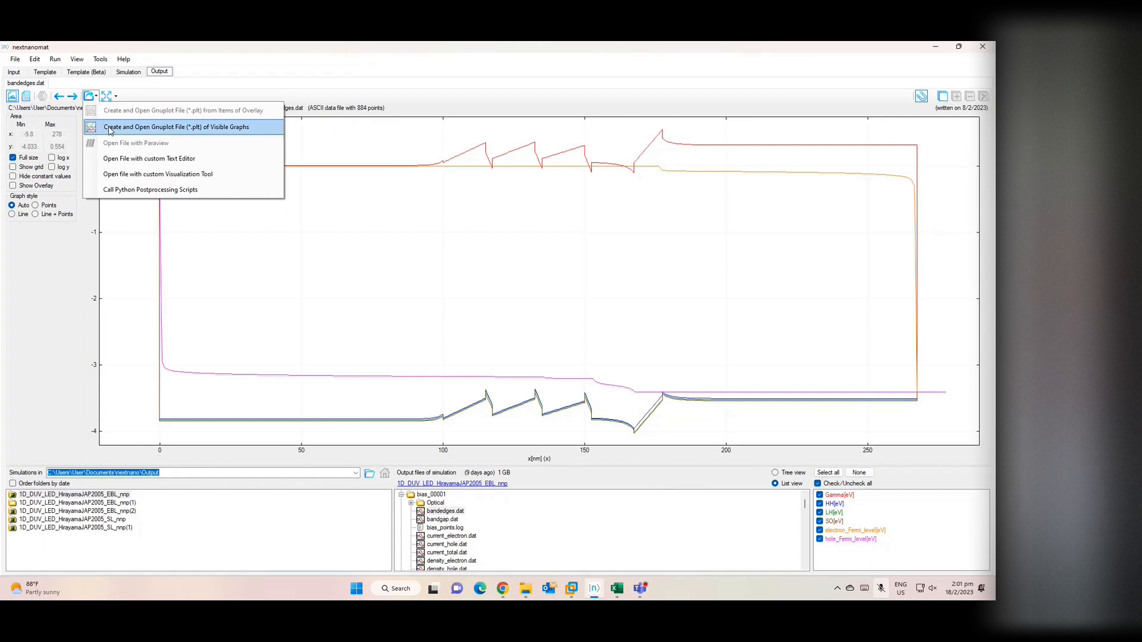
pyautogui.click(96, 97)
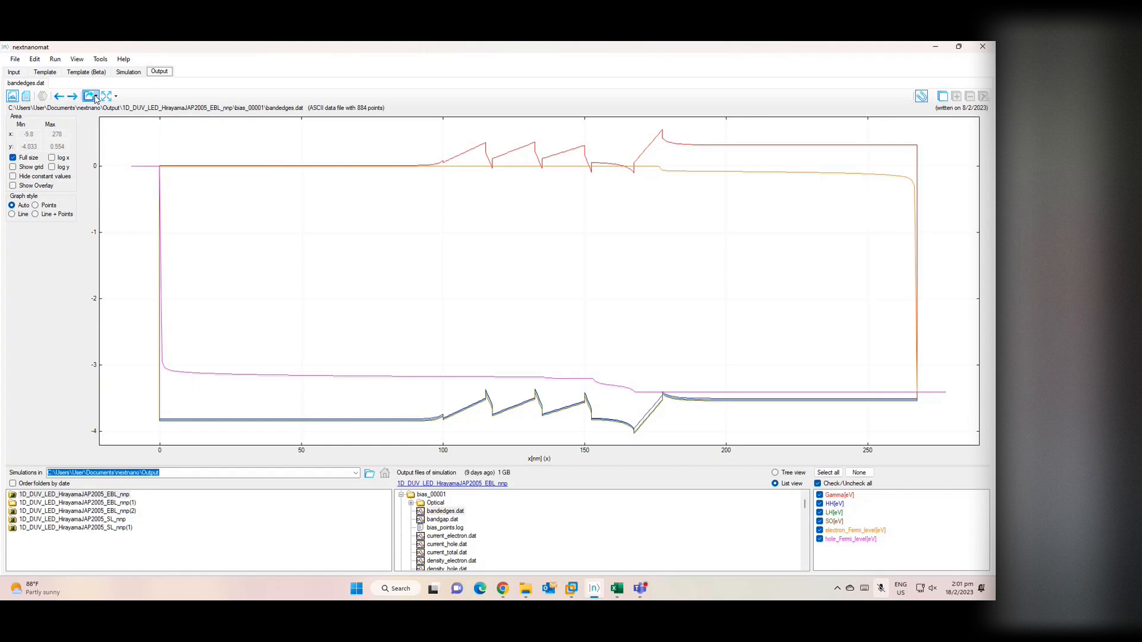
pyautogui.click(95, 98)
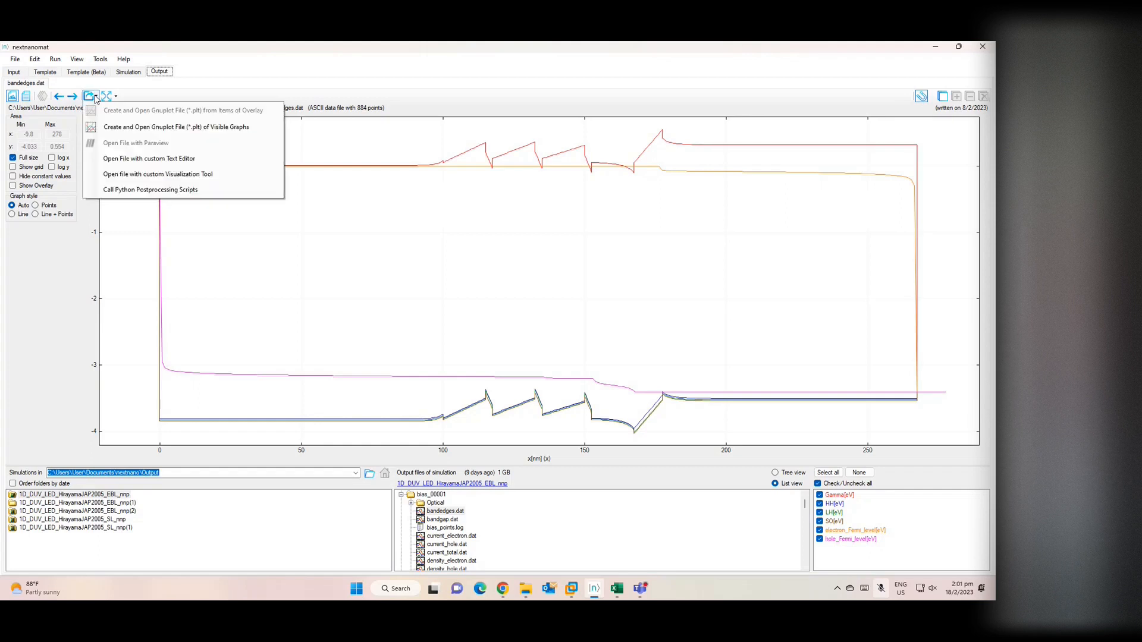
pyautogui.click(125, 132)
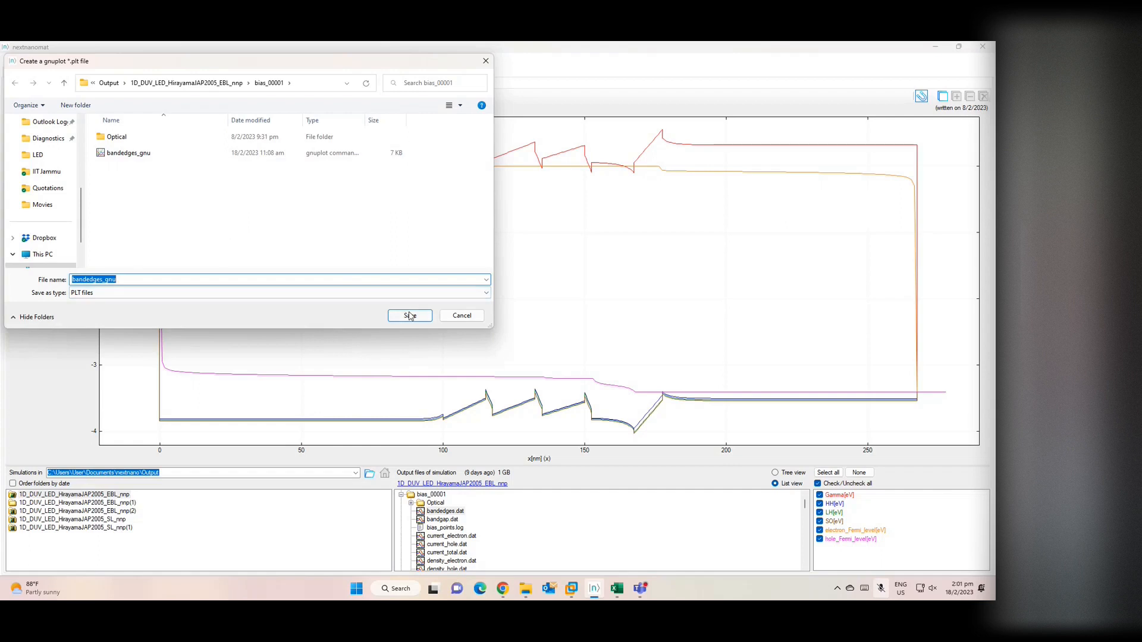
pyautogui.click(410, 316)
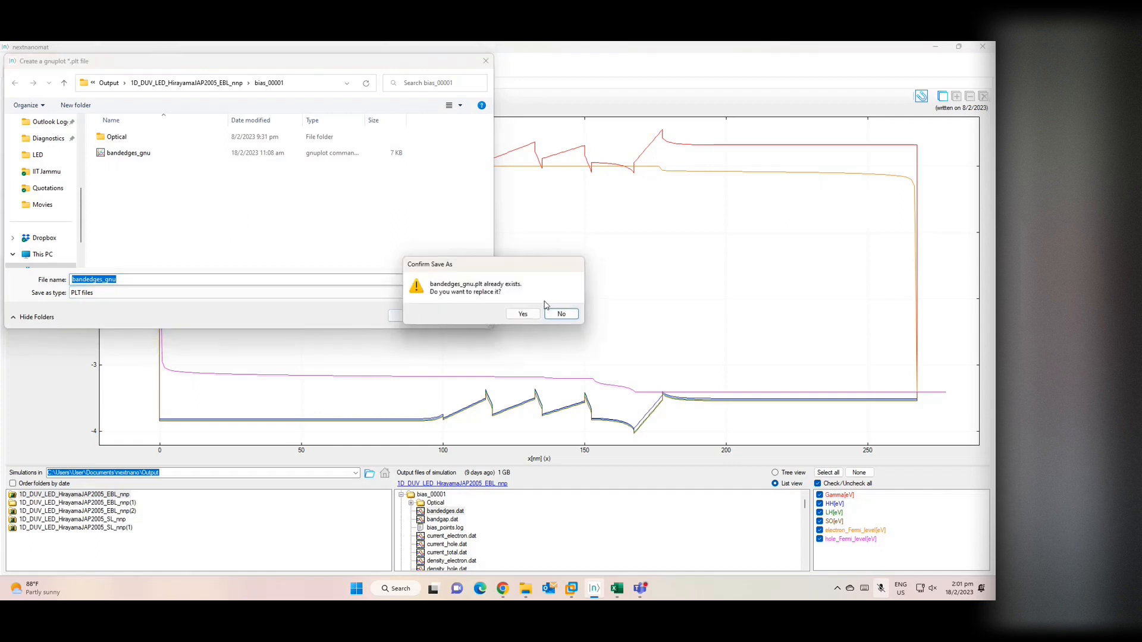
pyautogui.click(522, 313)
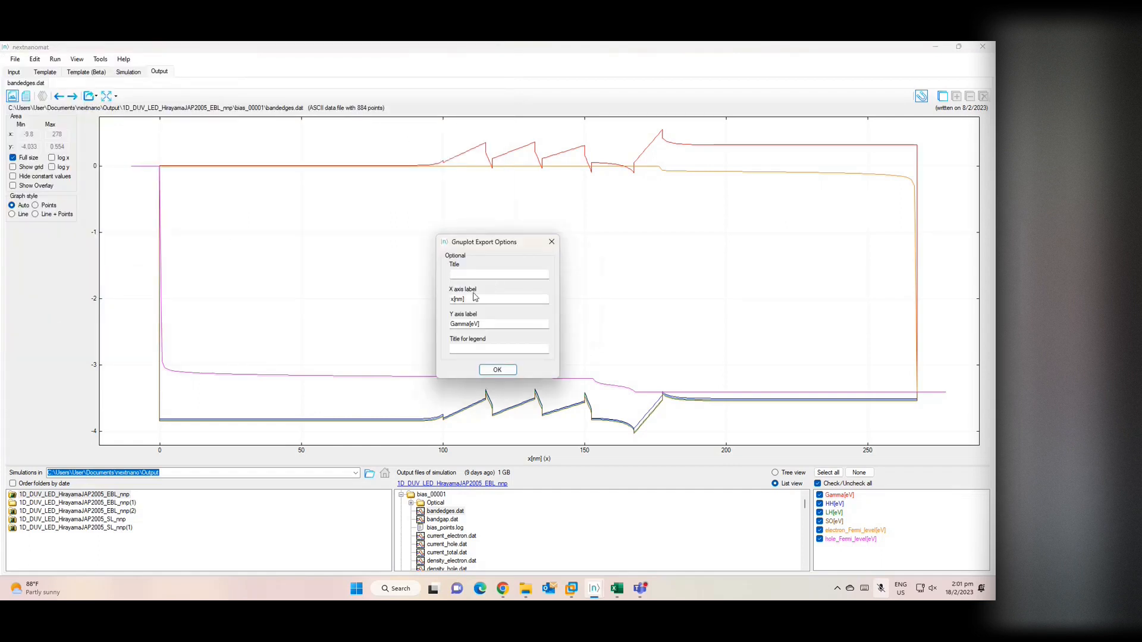
# Export the Gnuplot plot with the X axis label "length" and Y axis label "energy", and close the plot window.
pyautogui.doubleClick(472, 301)
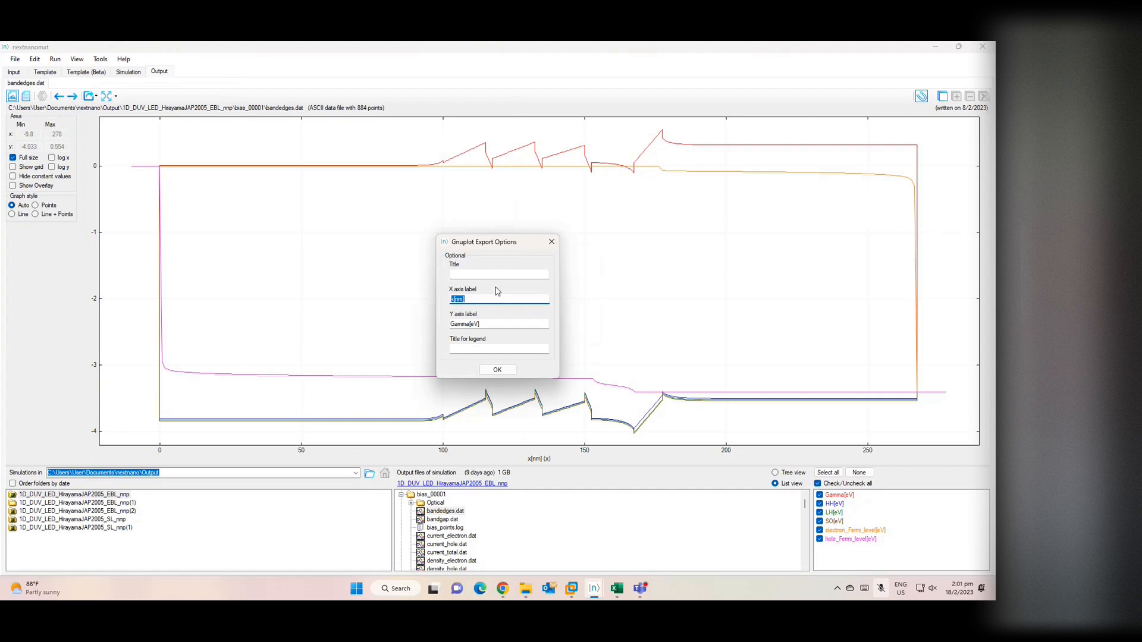
pyautogui.press('BackSpace')
pyautogui.write('length')
pyautogui.moveTo(512, 324); pyautogui.dragTo(415, 326)
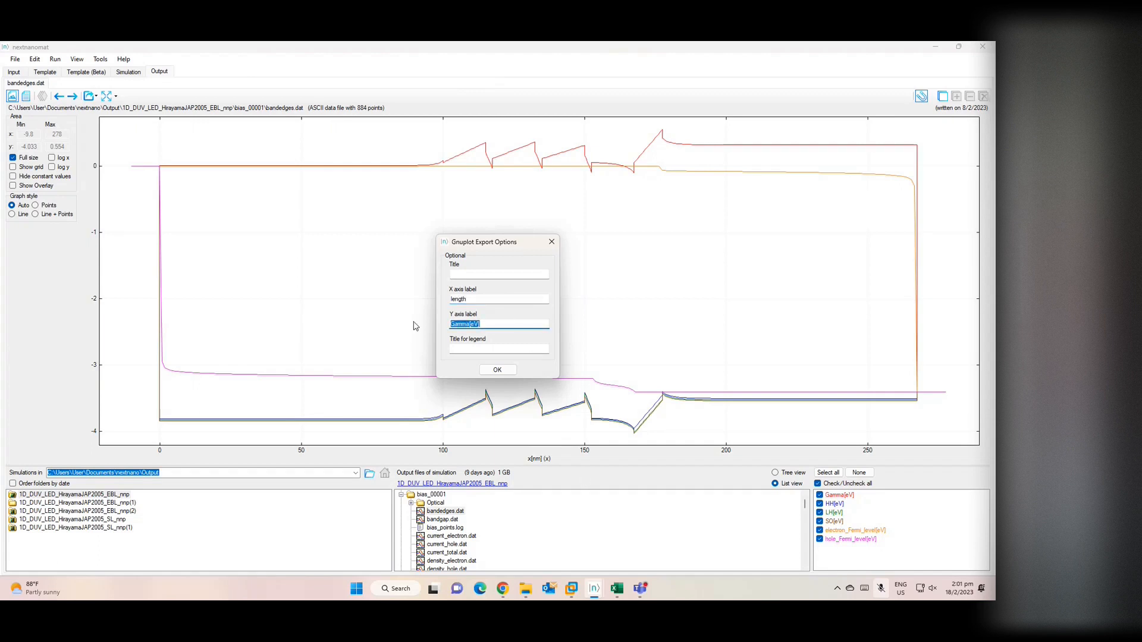
pyautogui.press('BackSpace')
pyautogui.write('energy')
pyautogui.click(494, 370)
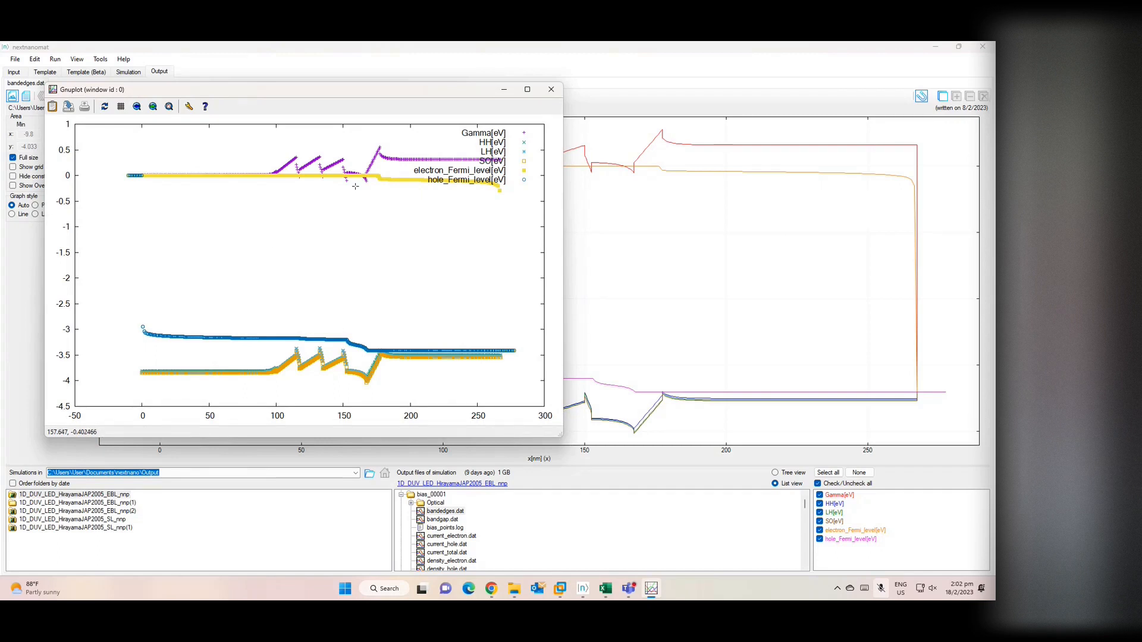
pyautogui.click(552, 90)
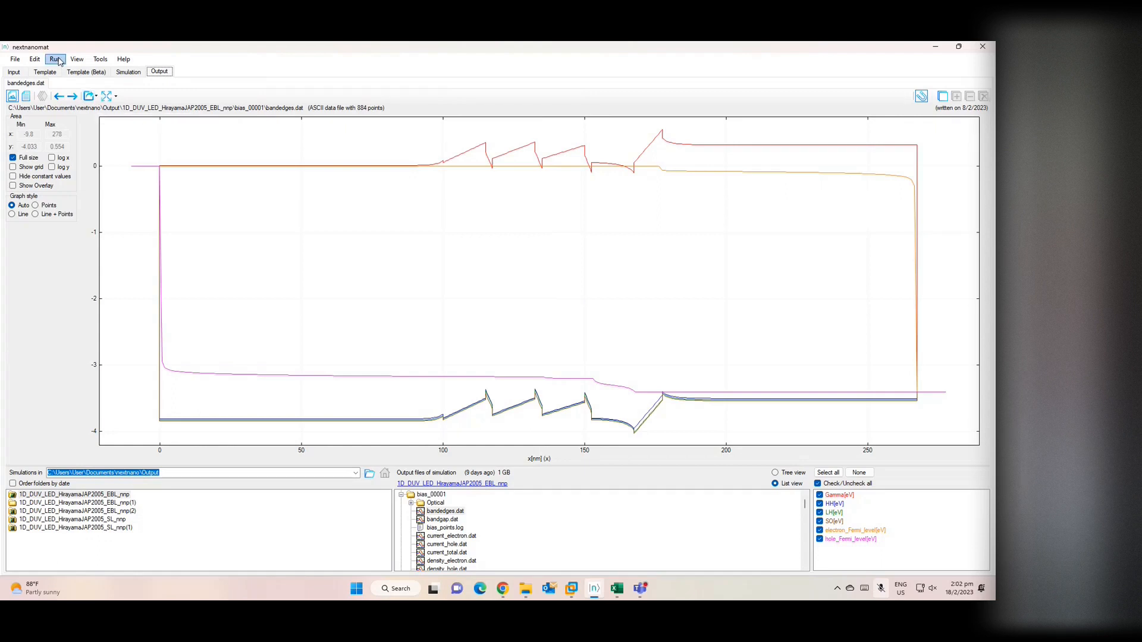
# Compare the graph and text displays of the bandedges.dat output file.
pyautogui.click(76, 60)
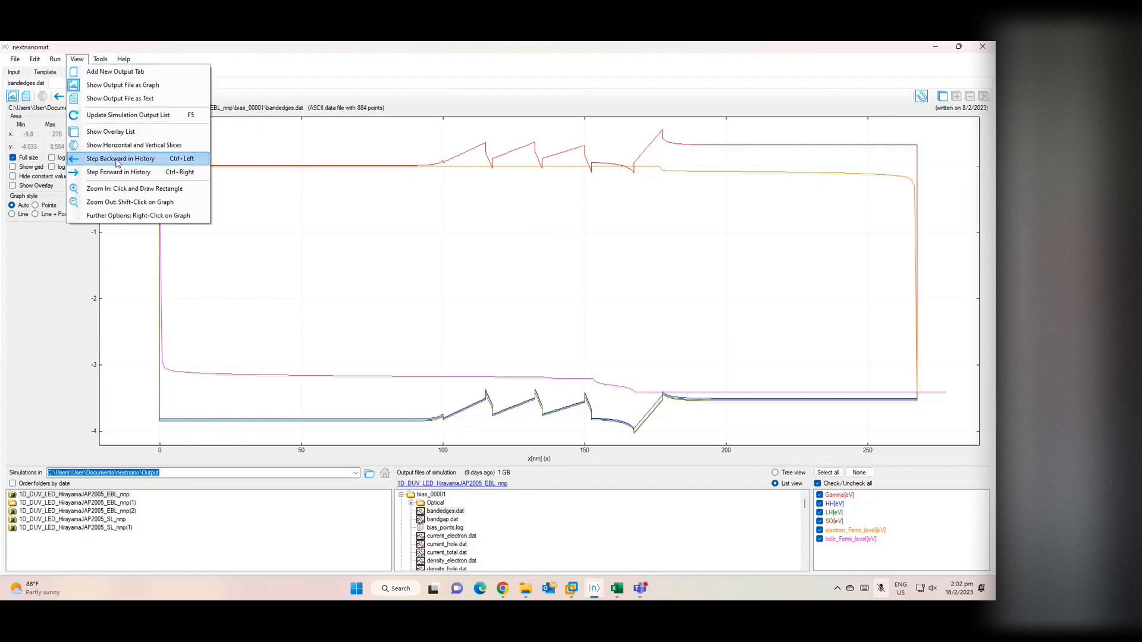
pyautogui.click(119, 89)
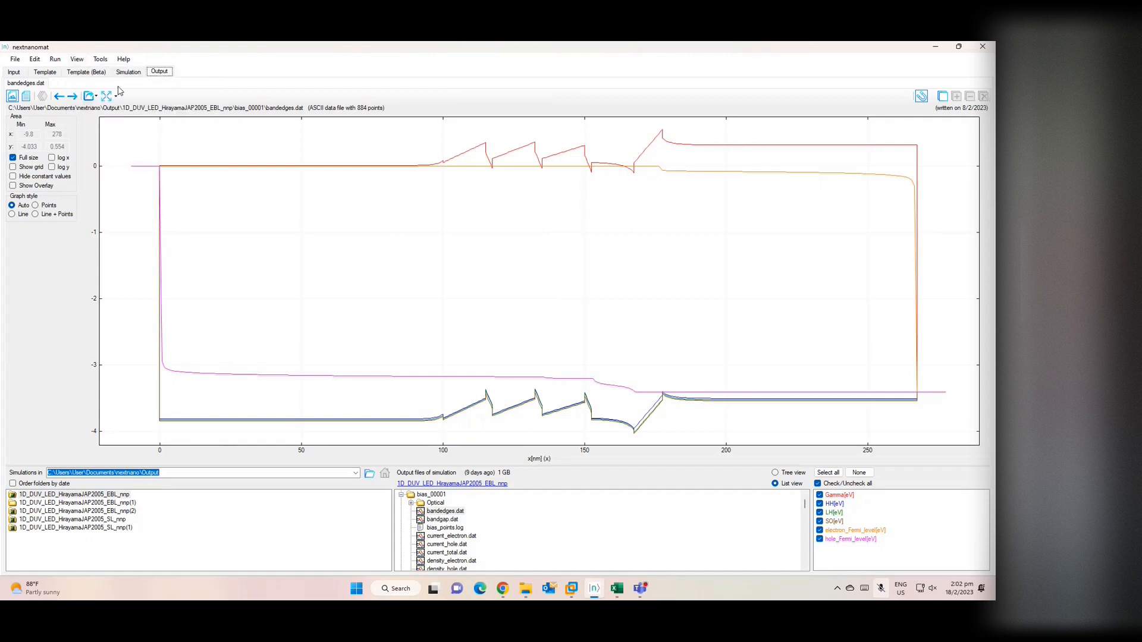
pyautogui.click(77, 60)
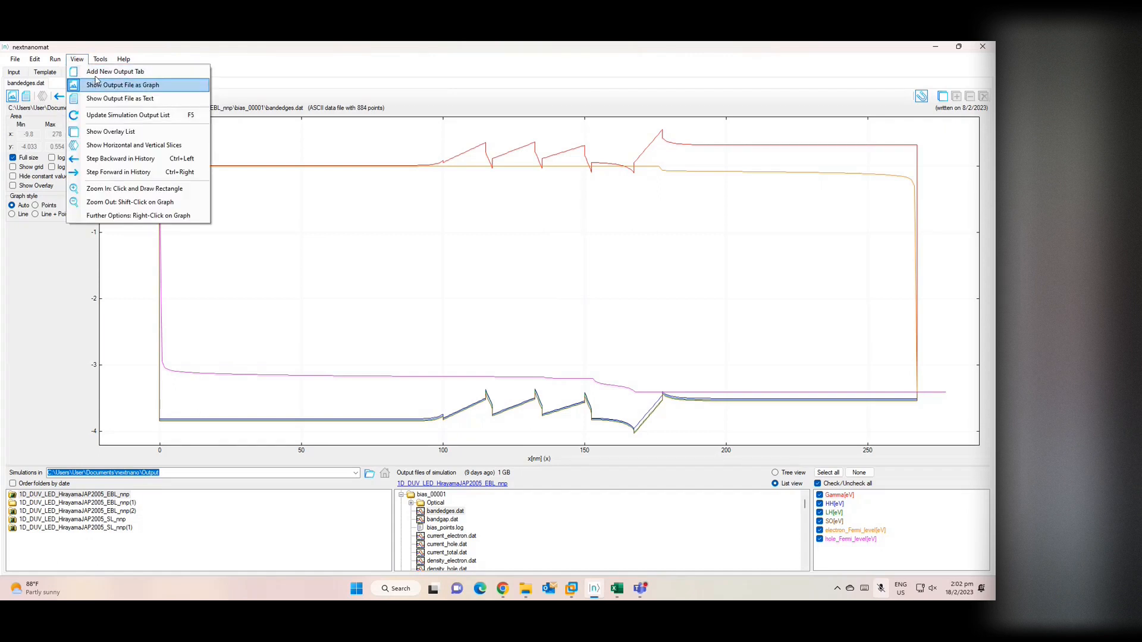
pyautogui.click(95, 99)
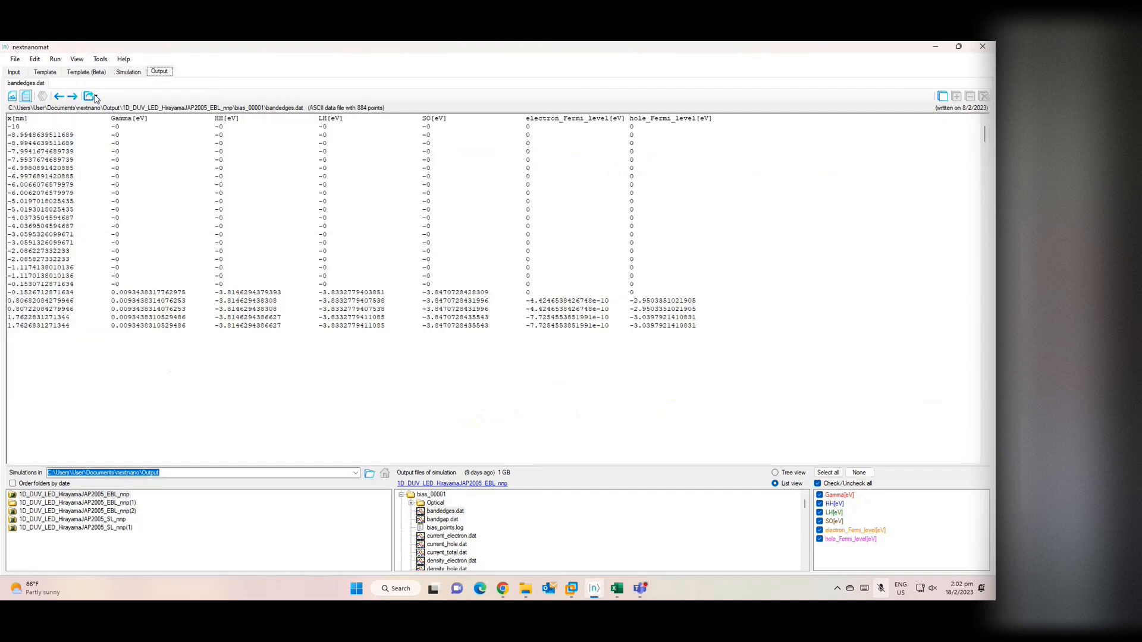
pyautogui.click(77, 60)
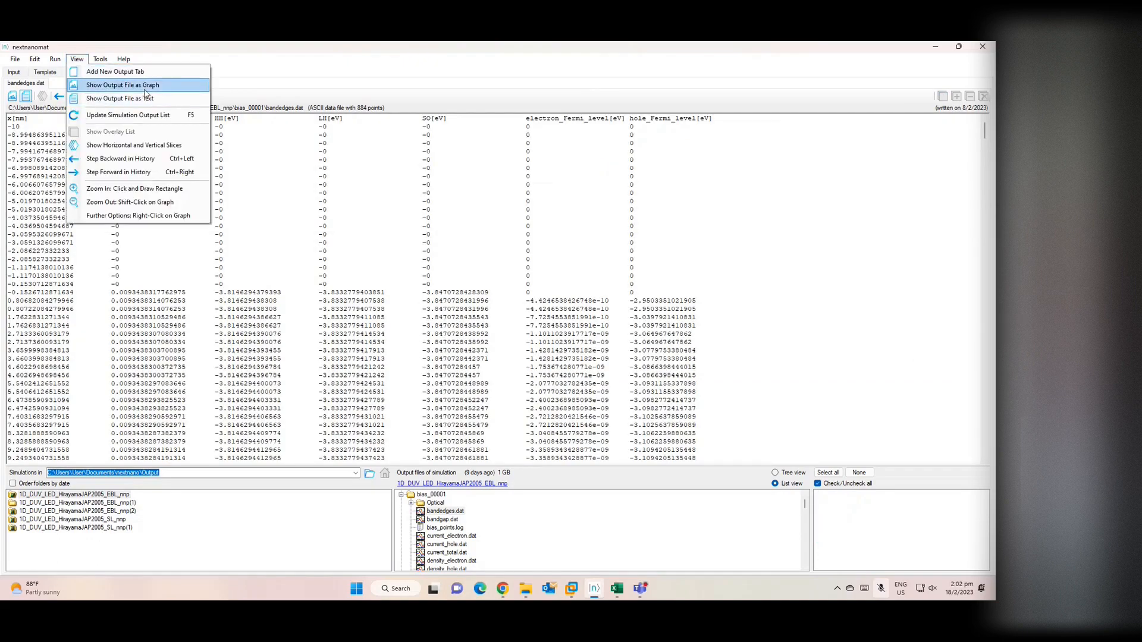
pyautogui.click(244, 65)
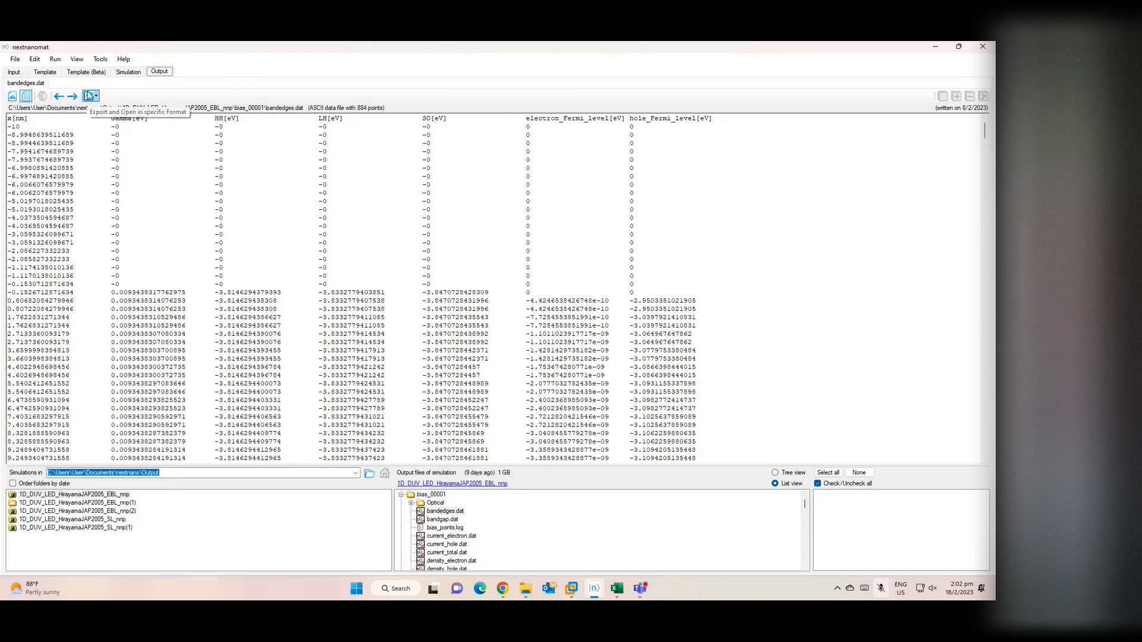
# Add the sample input files 1D_Ge_GeSi_Asymmetric2Well_NewPaper_TunnelBarrier_nnp and 1D_Ge_GeSi_QCSE_GaoAIPA2017_8kp_nnp to the simulation batch list.
pyautogui.click(13, 72)
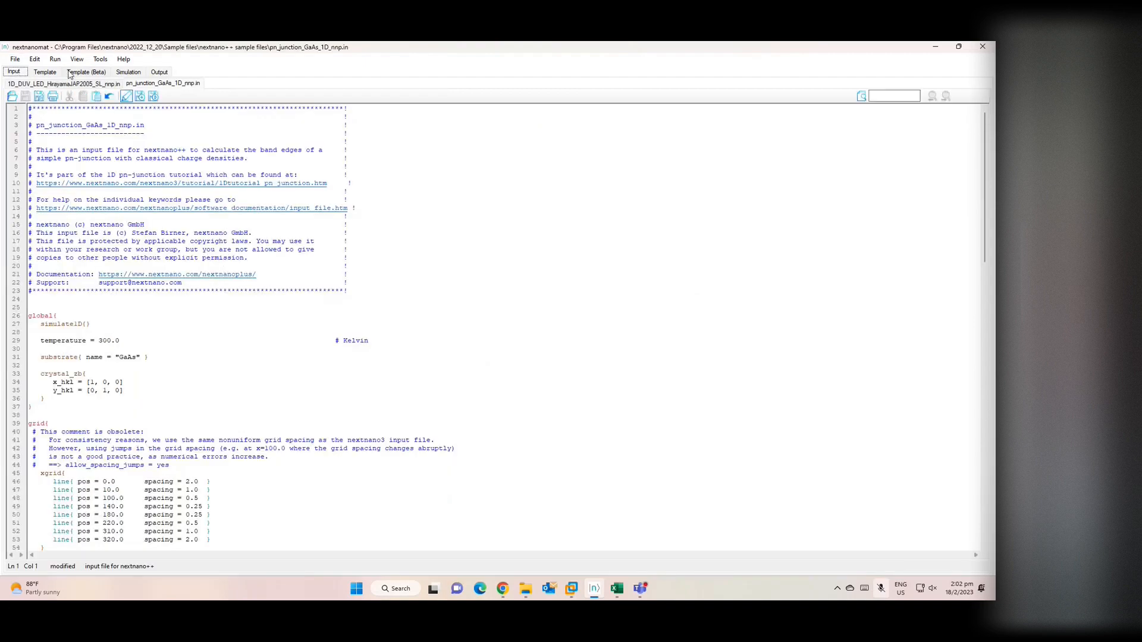
pyautogui.click(40, 60)
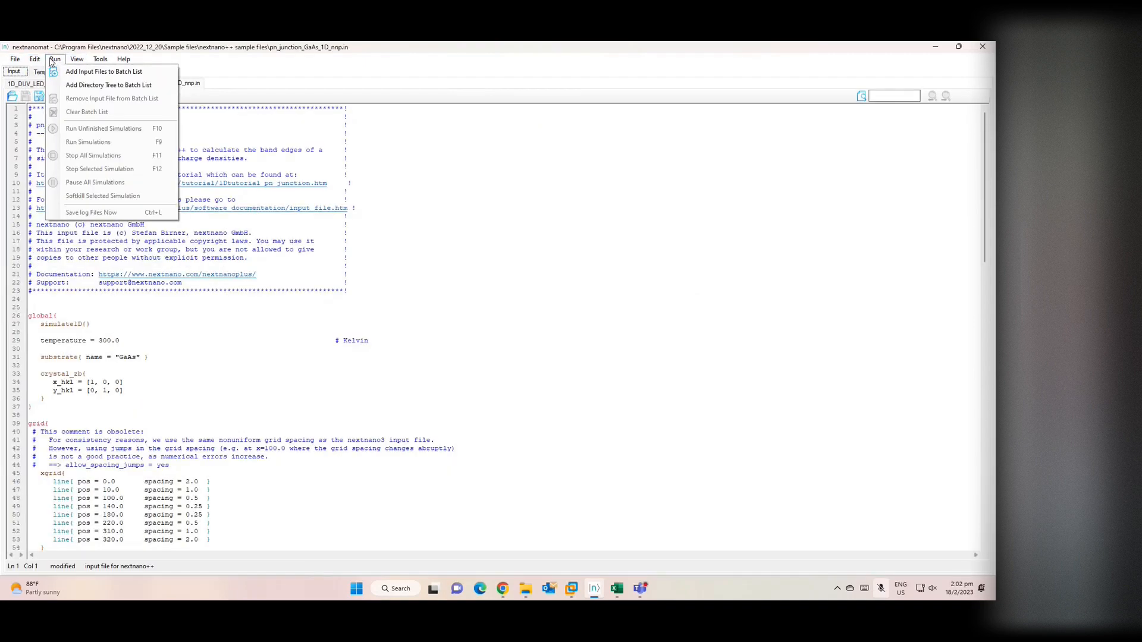
pyautogui.click(67, 71)
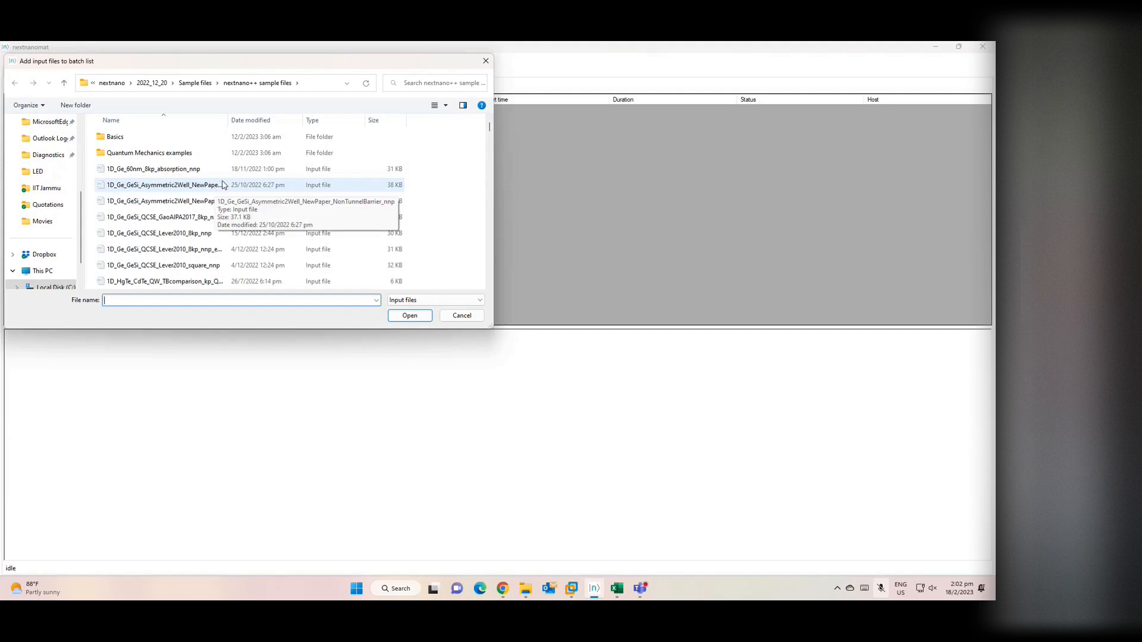
pyautogui.click(207, 205)
pyautogui.keyDown('ctrl'); pyautogui.click(205, 218); pyautogui.keyUp('ctrl')
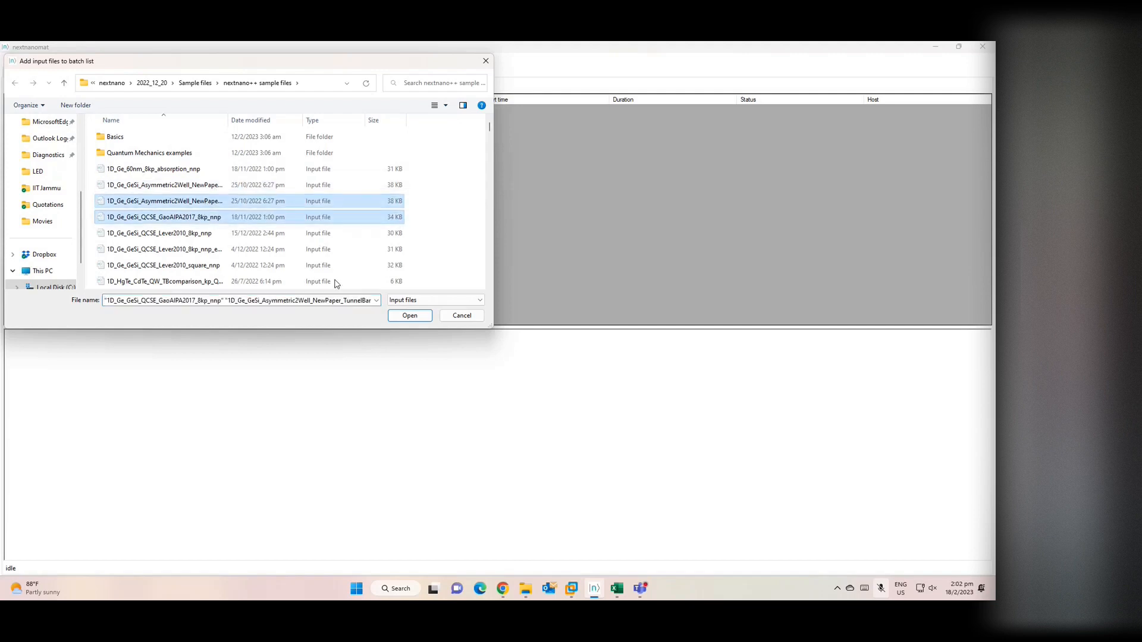
pyautogui.click(413, 316)
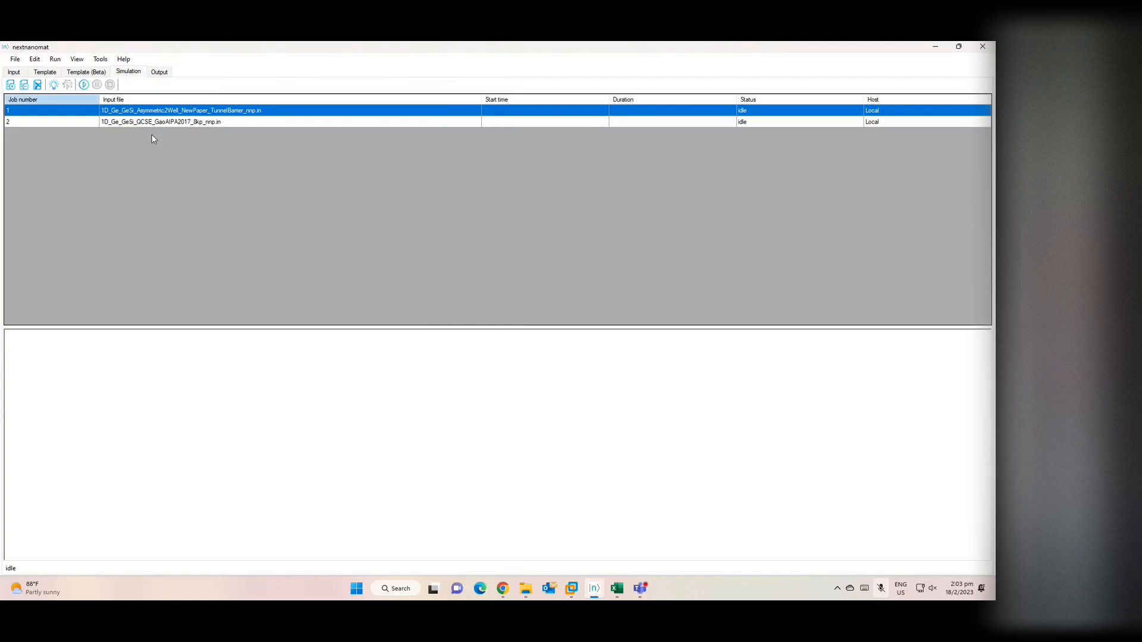
# Run both batched simulations, look at each job's log, and stop all running simulations.
pyautogui.click(84, 84)
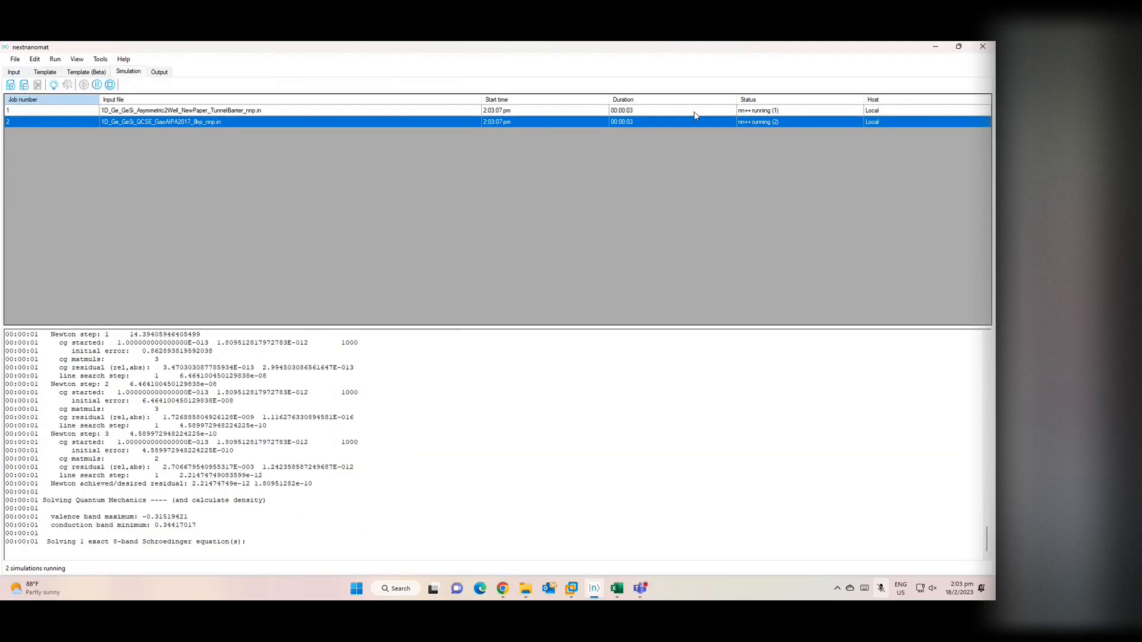
pyautogui.click(675, 111)
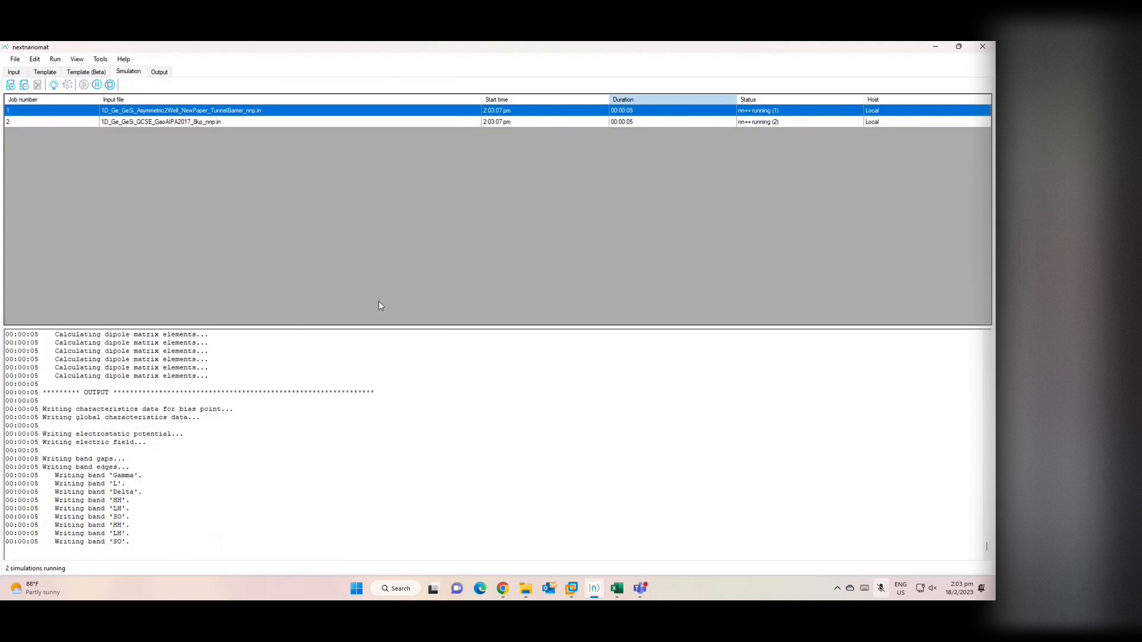
pyautogui.click(515, 125)
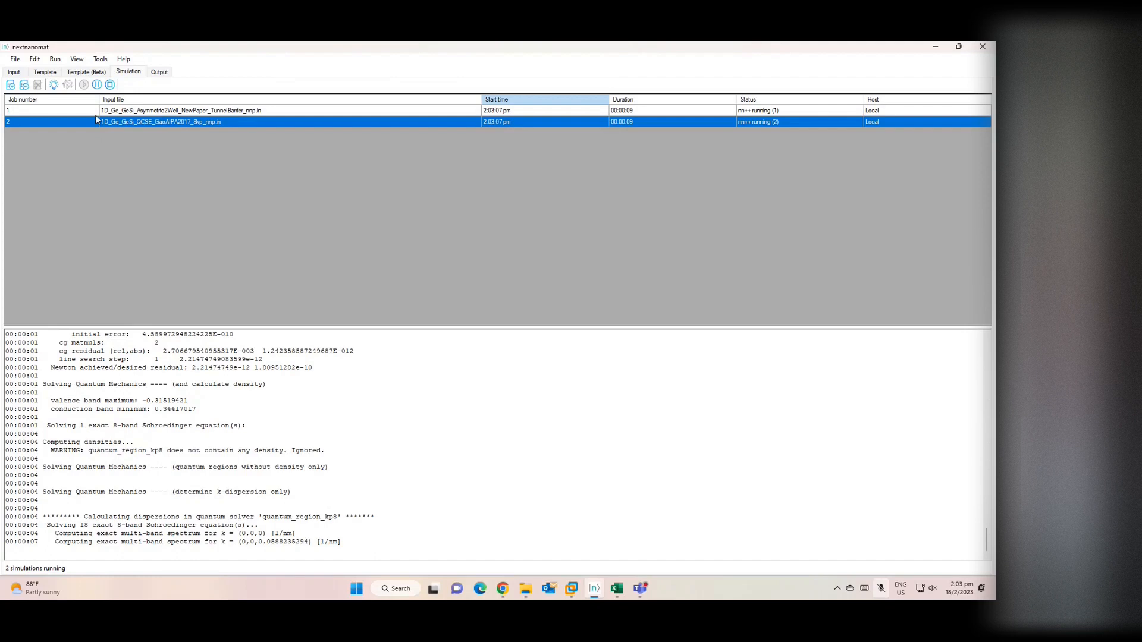
pyautogui.click(112, 111)
pyautogui.click(115, 84)
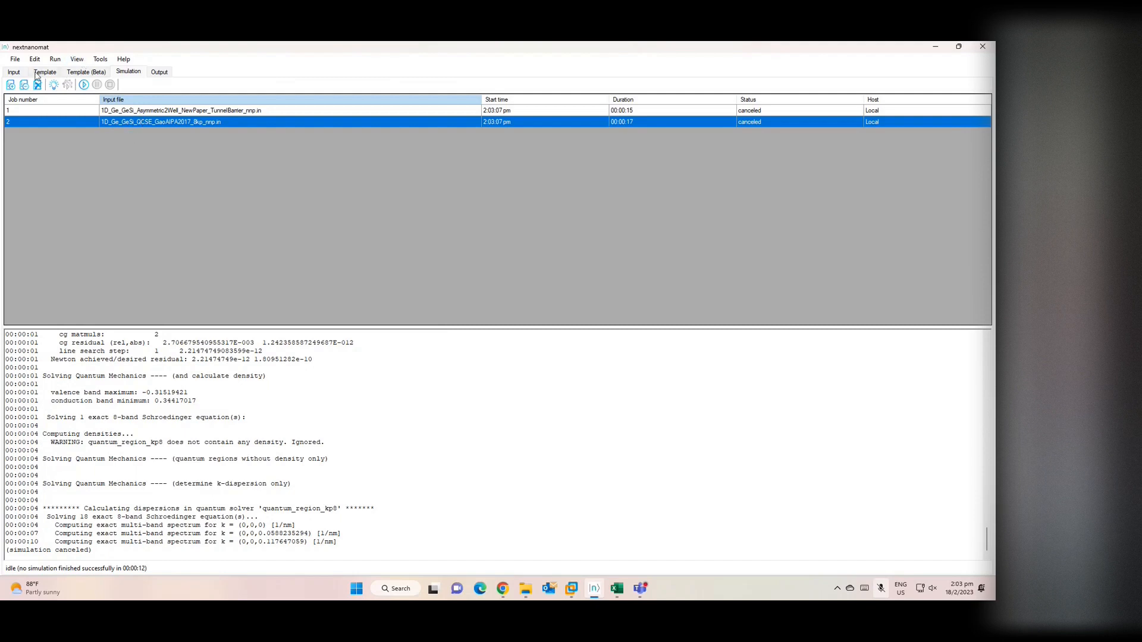
# Return to the pn_junction_GaAs_1D_nnp.in input file and review the available view commands.
pyautogui.click(14, 71)
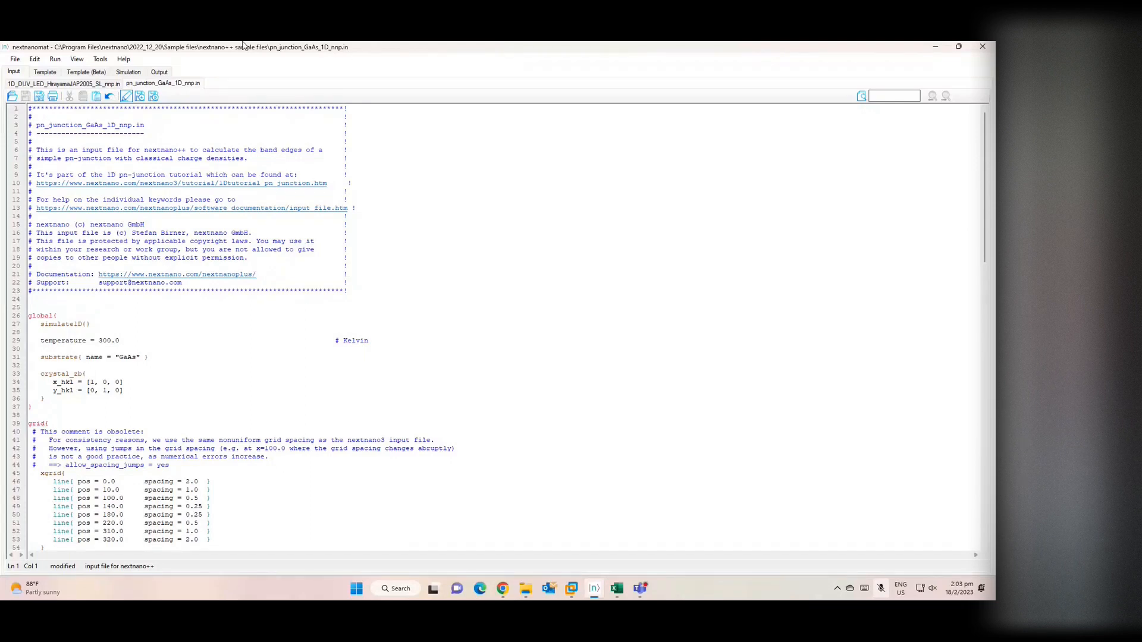
pyautogui.click(80, 62)
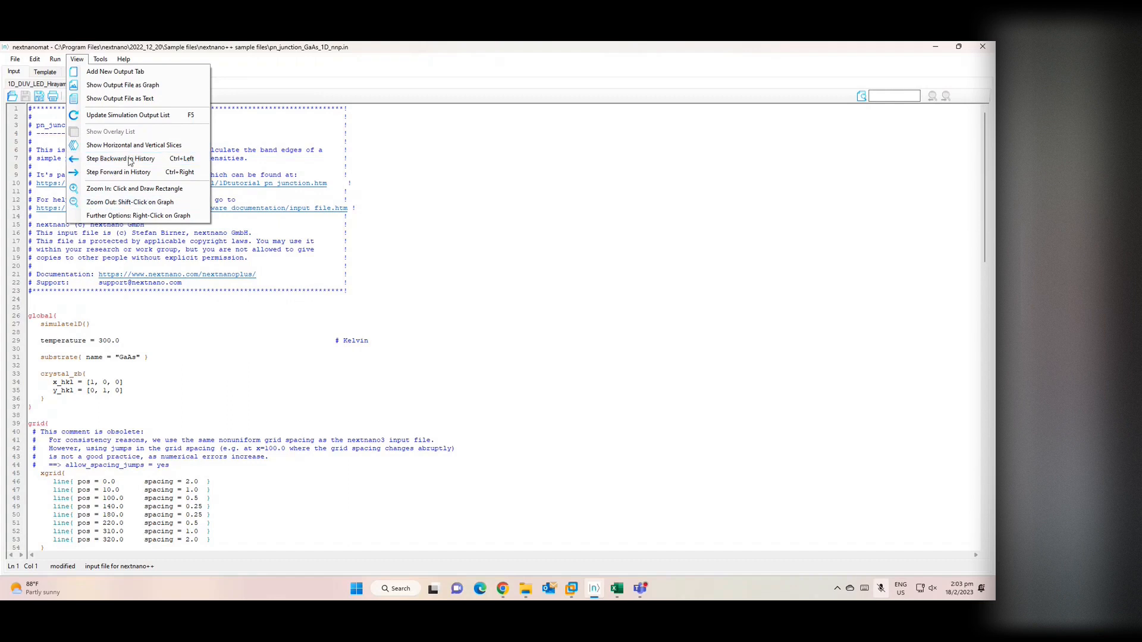
pyautogui.click(135, 58)
# Clean up the simulation output folder by deleting all seven listed simulations, and dismiss the messages.
pyautogui.click(106, 60)
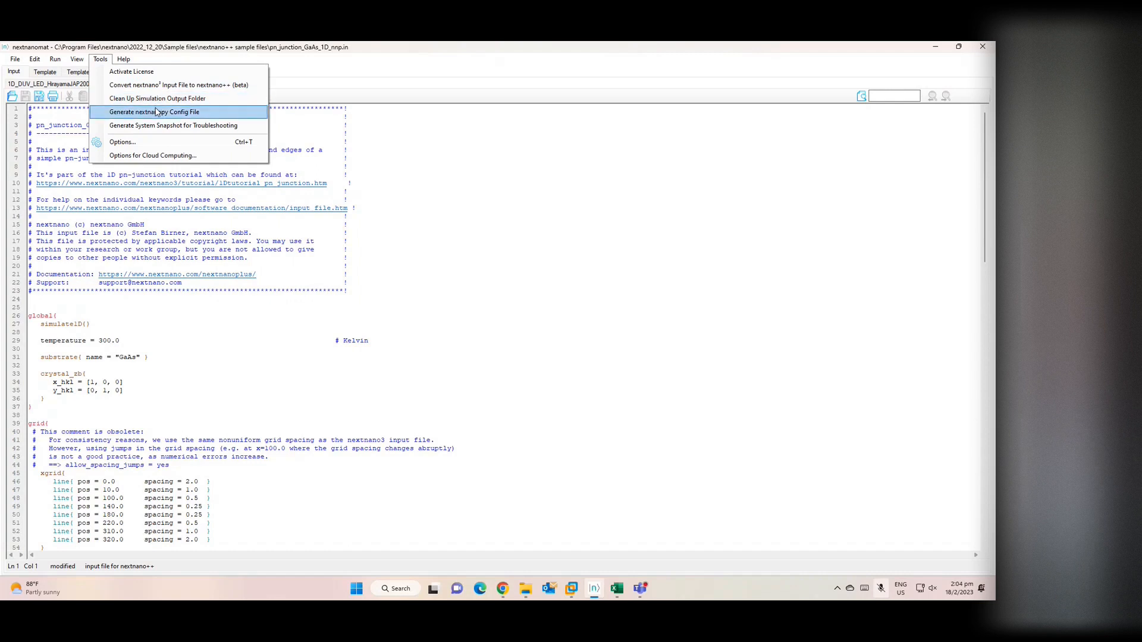
pyautogui.click(156, 99)
pyautogui.click(72, 182)
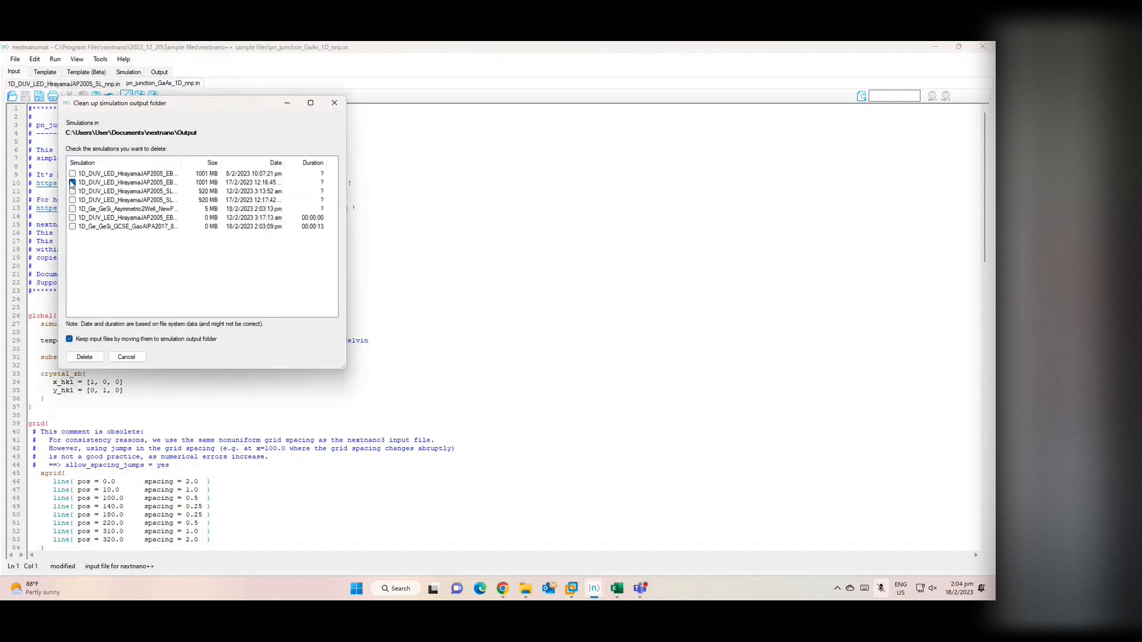
pyautogui.click(72, 174)
pyautogui.click(72, 192)
pyautogui.click(72, 200)
pyautogui.click(72, 209)
pyautogui.click(72, 218)
pyautogui.click(72, 226)
pyautogui.click(85, 358)
pyautogui.click(533, 393)
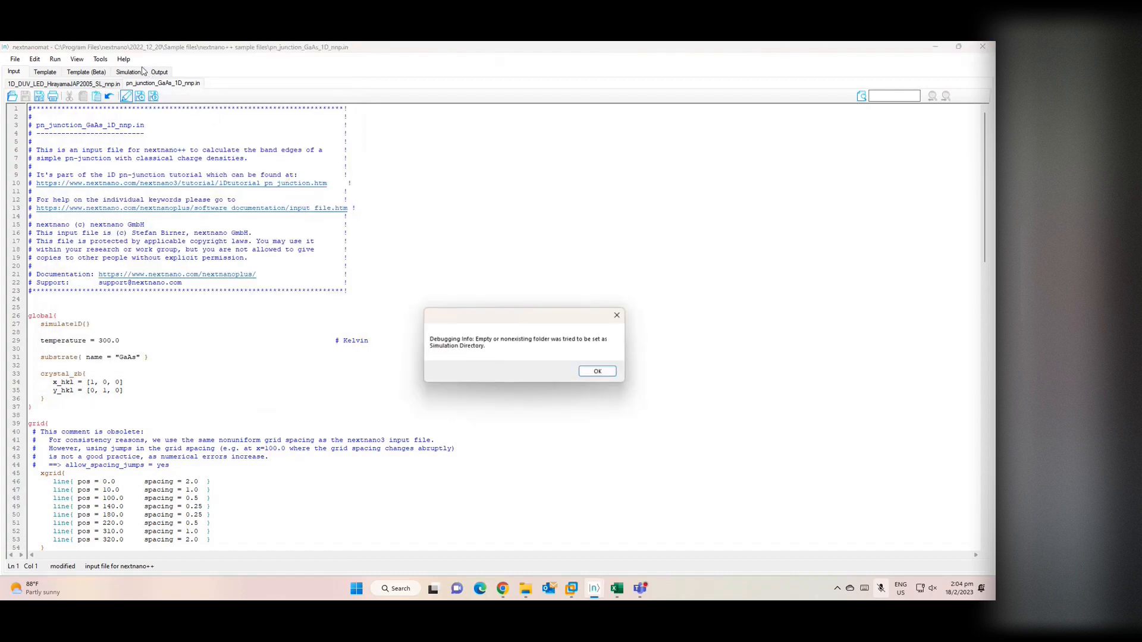
pyautogui.click(599, 373)
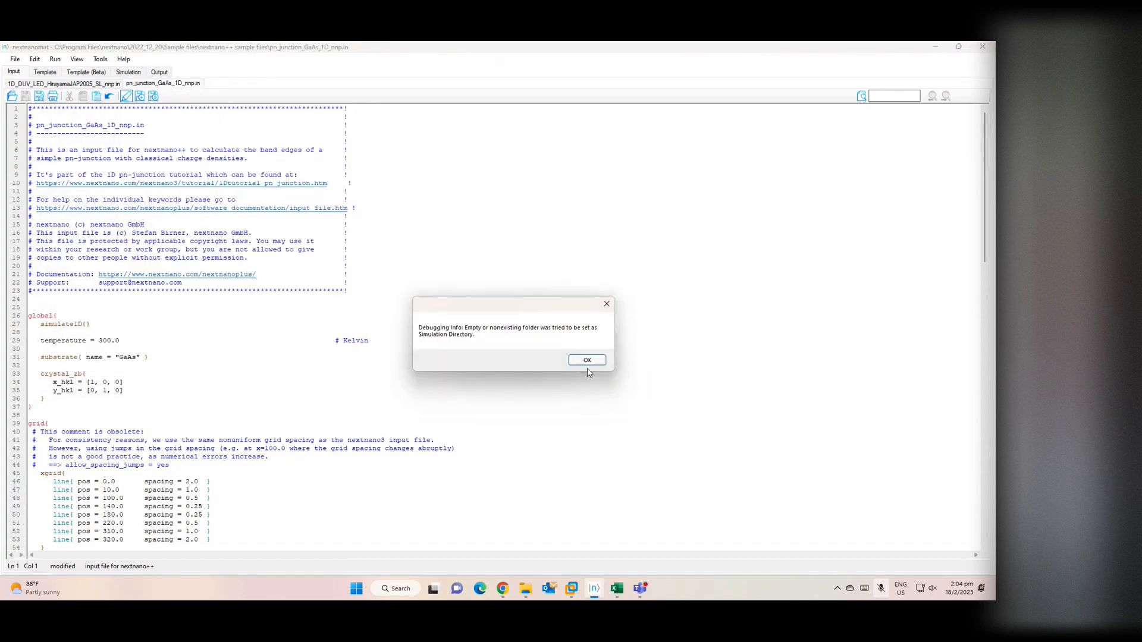
pyautogui.click(587, 361)
pyautogui.click(569, 353)
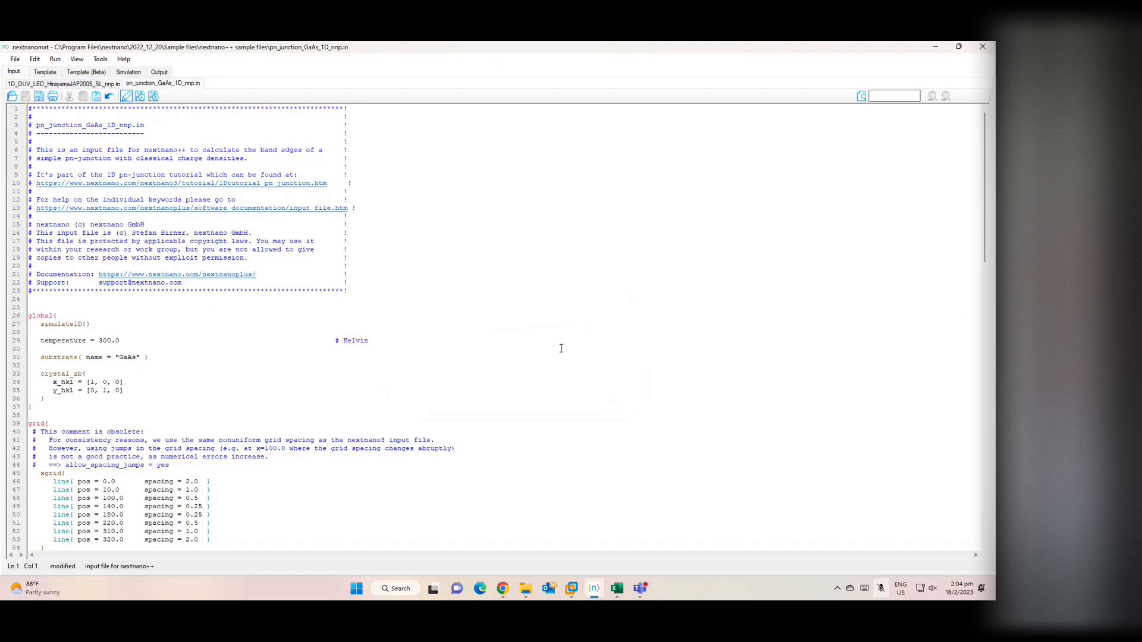
# Open the program options and examine the simulation, executable, material database, licence, custom executable and expert settings.
pyautogui.click(100, 59)
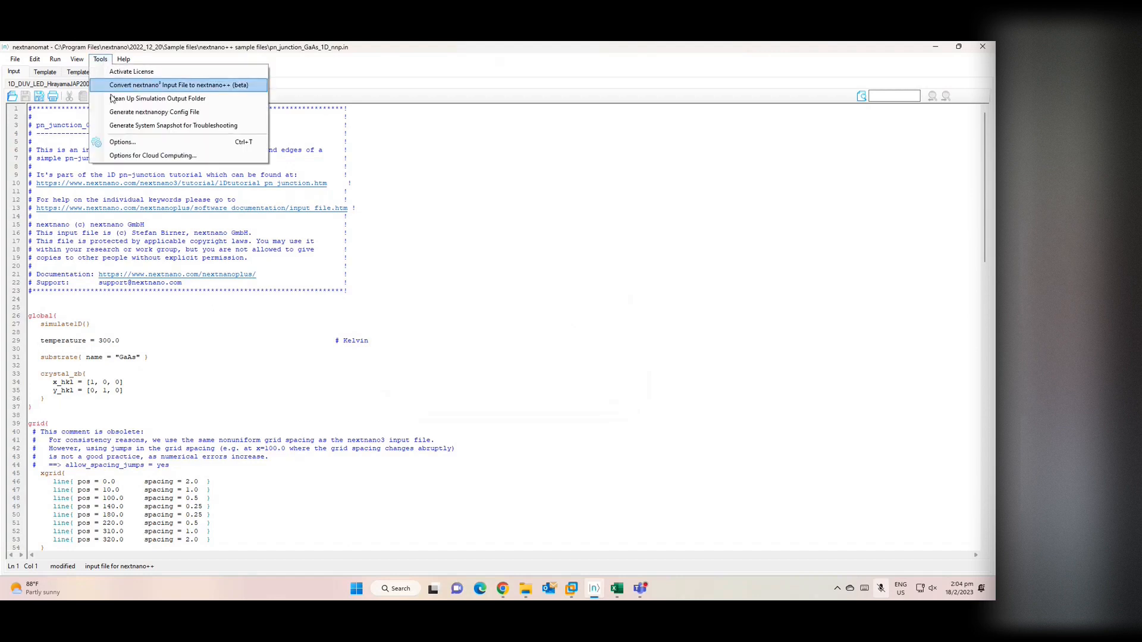
pyautogui.click(123, 143)
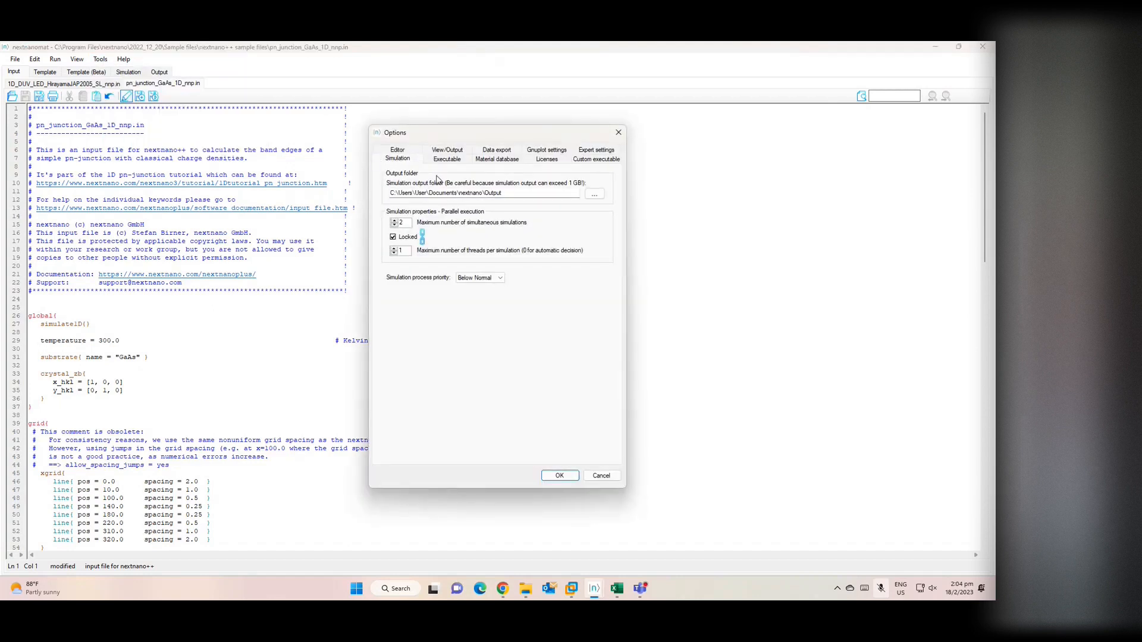
pyautogui.click(447, 158)
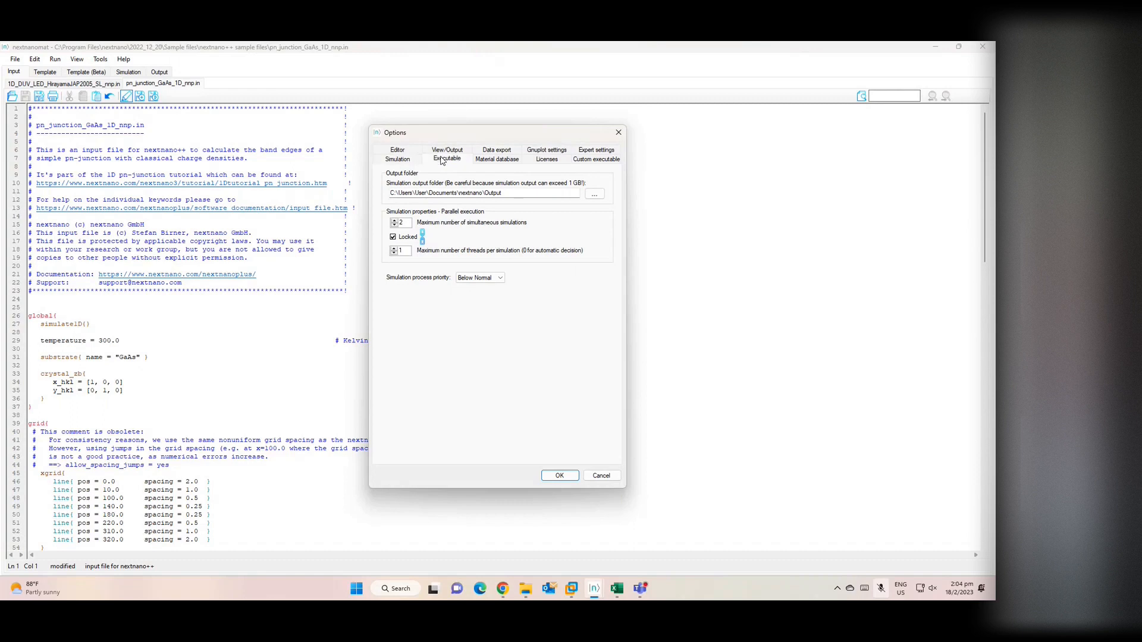
pyautogui.click(488, 160)
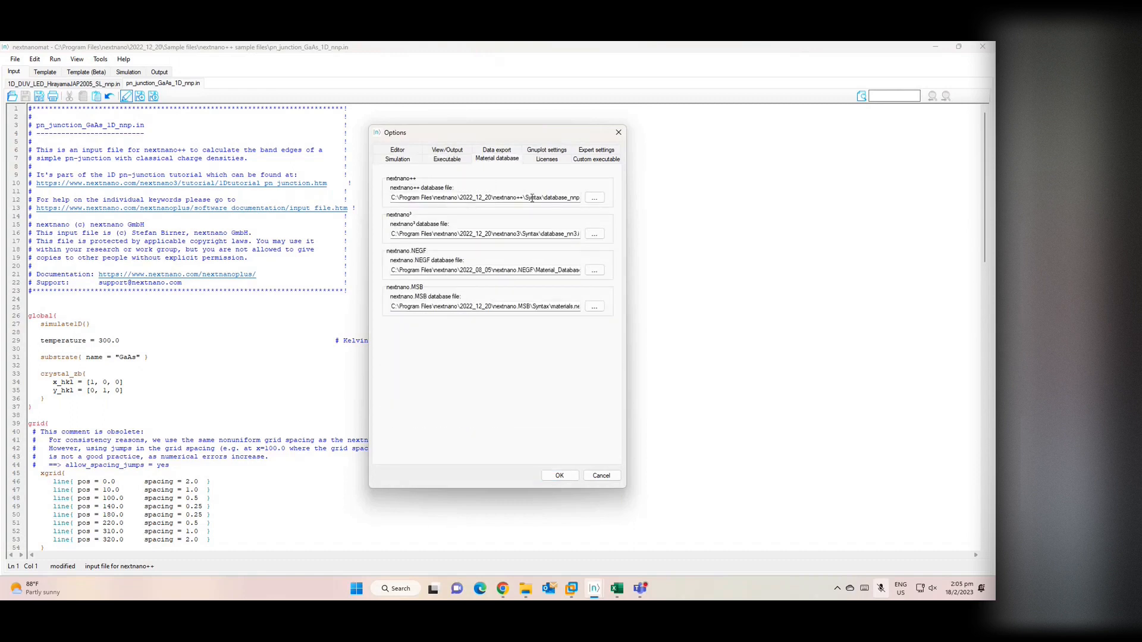
pyautogui.click(547, 161)
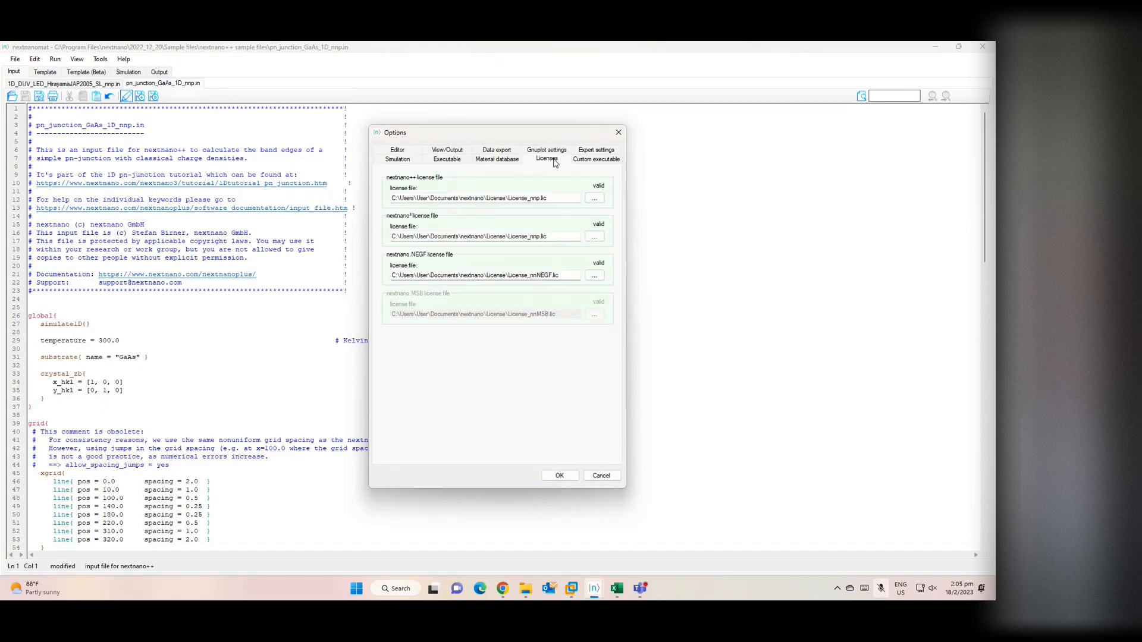
pyautogui.click(583, 160)
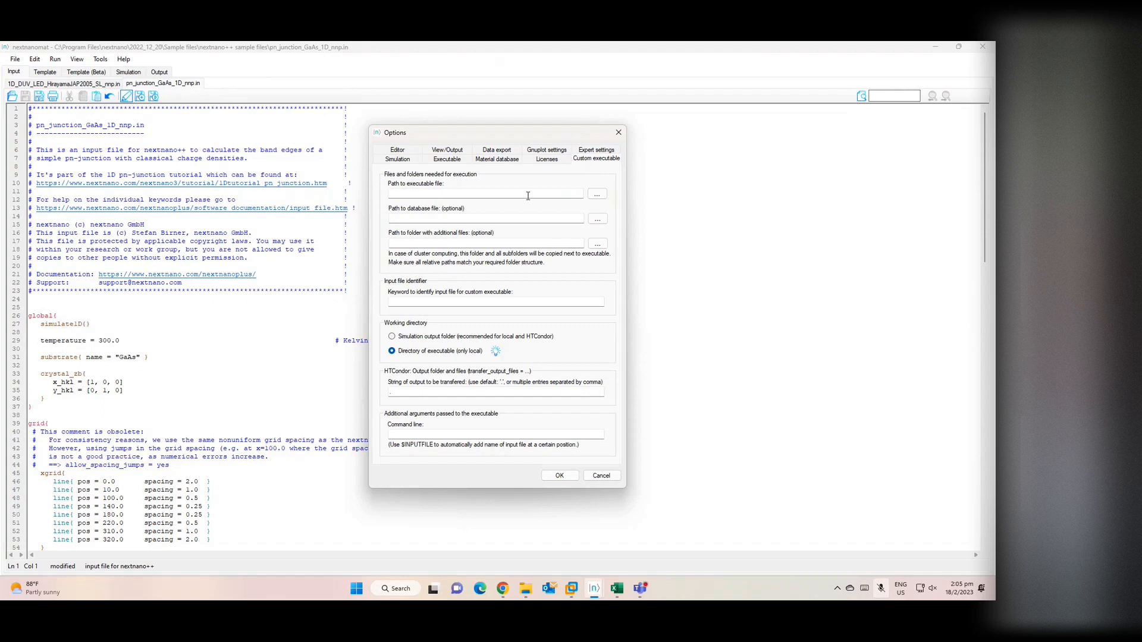
pyautogui.click(439, 192)
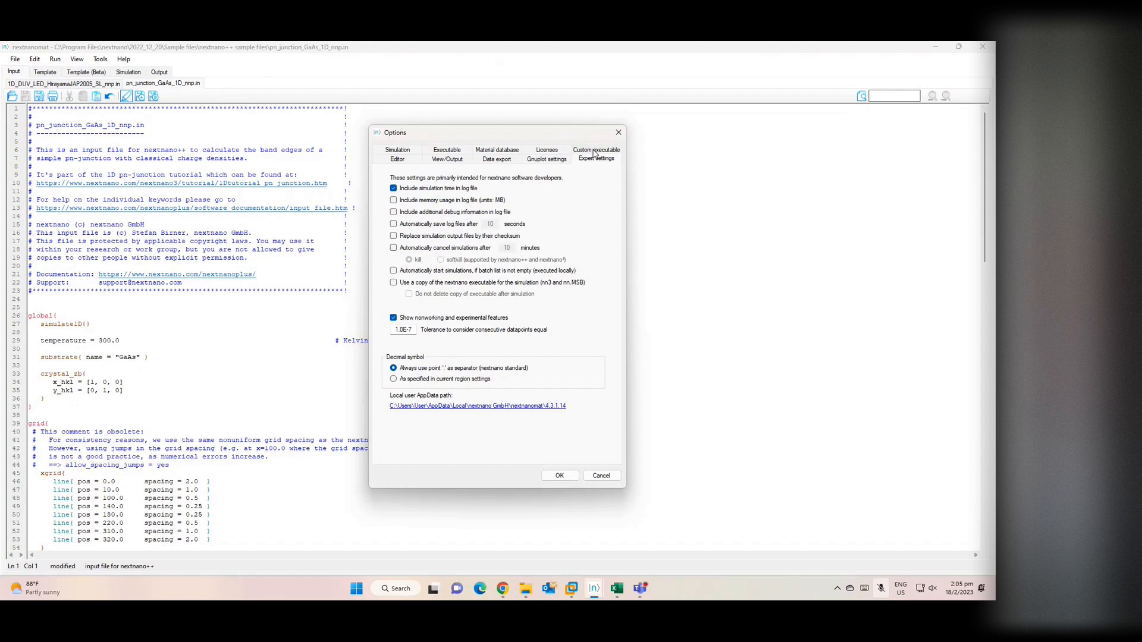
# Review the material database and executable paths again, look over the simulation, editor and view/output options, and close the options.
pyautogui.click(508, 152)
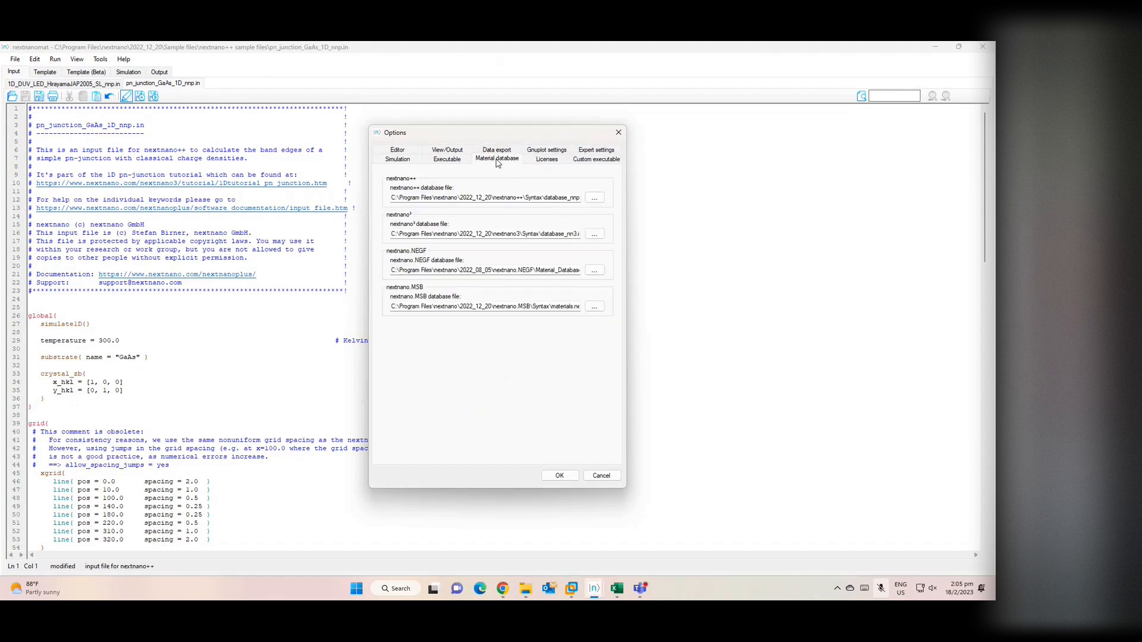
pyautogui.click(447, 160)
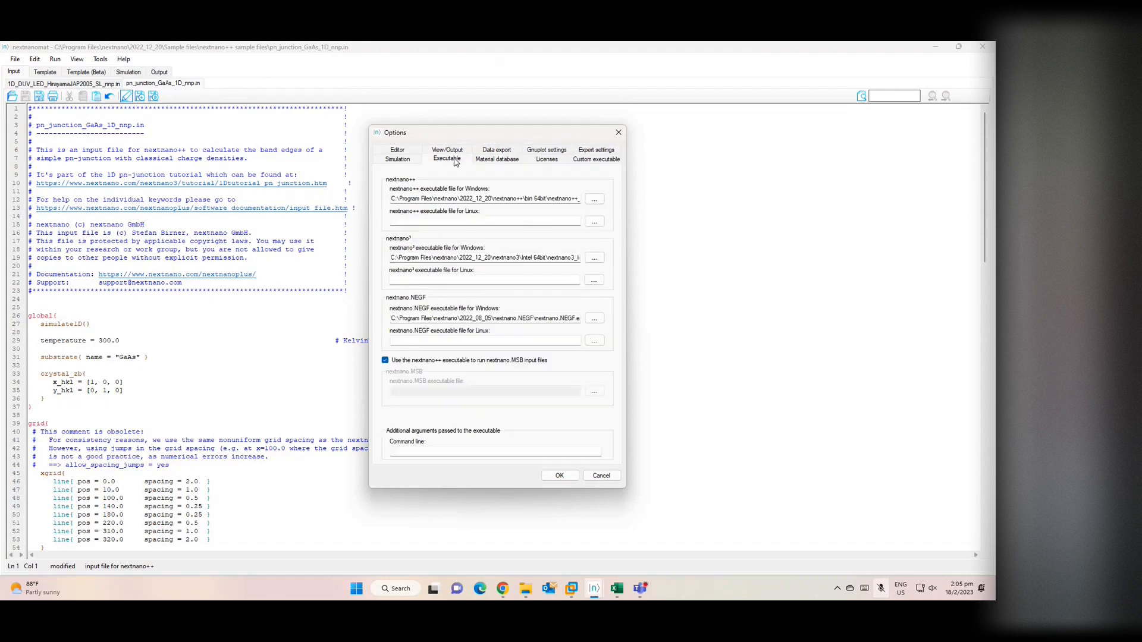
pyautogui.click(408, 165)
pyautogui.click(407, 151)
pyautogui.click(449, 153)
pyautogui.click(617, 137)
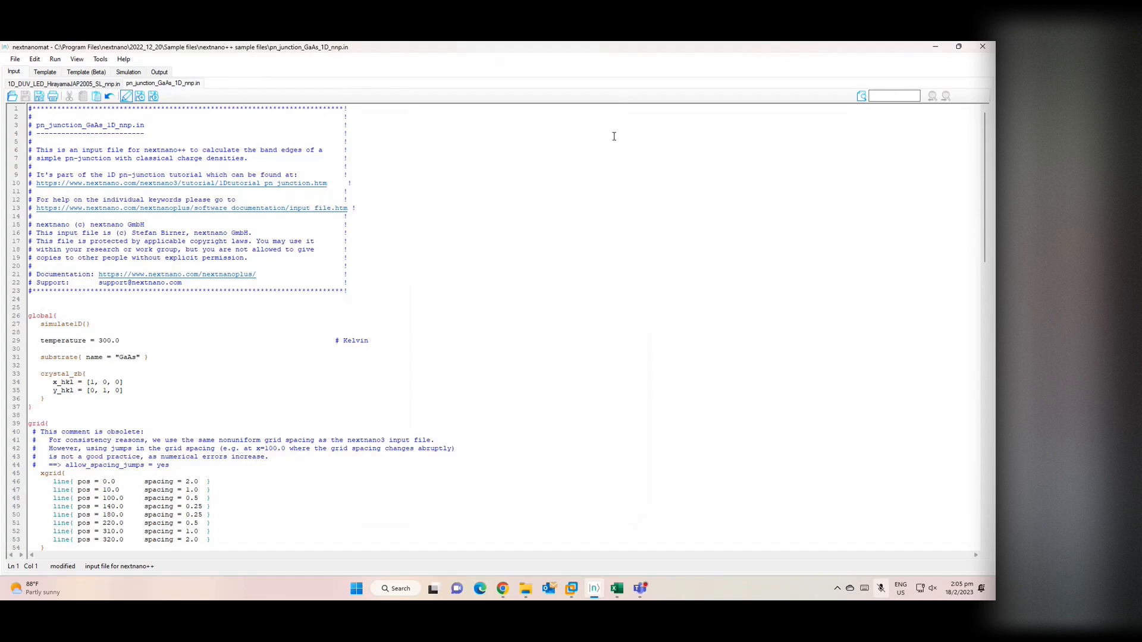
# Open the 2DDGMOSFET_nnp input file from the nextnano++ sample files folder.
pyautogui.click(158, 73)
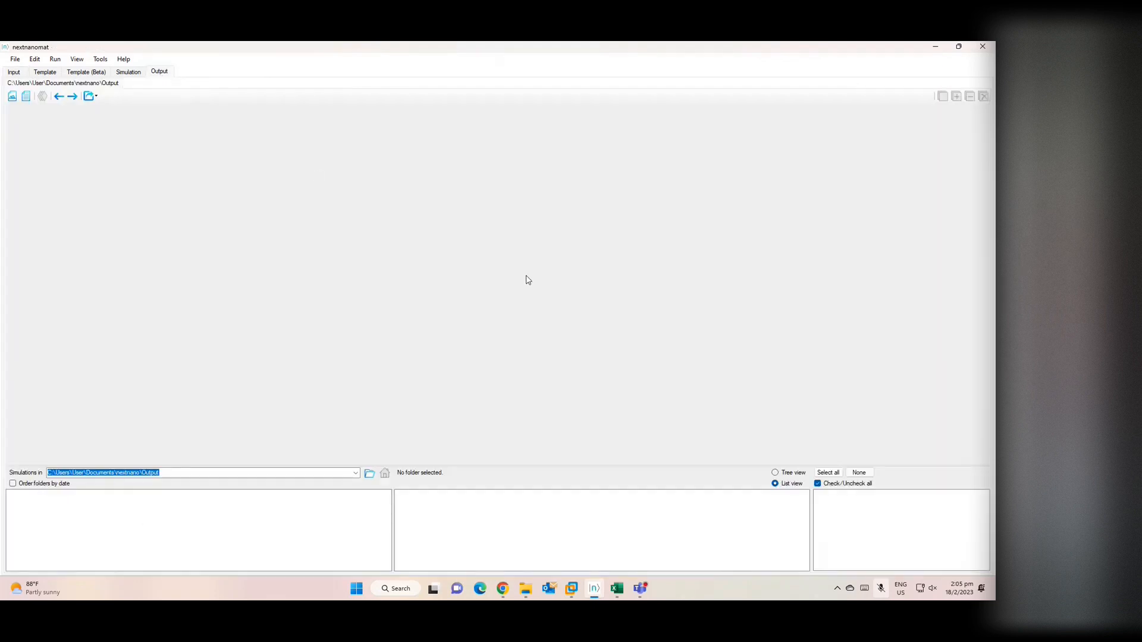
pyautogui.click(14, 73)
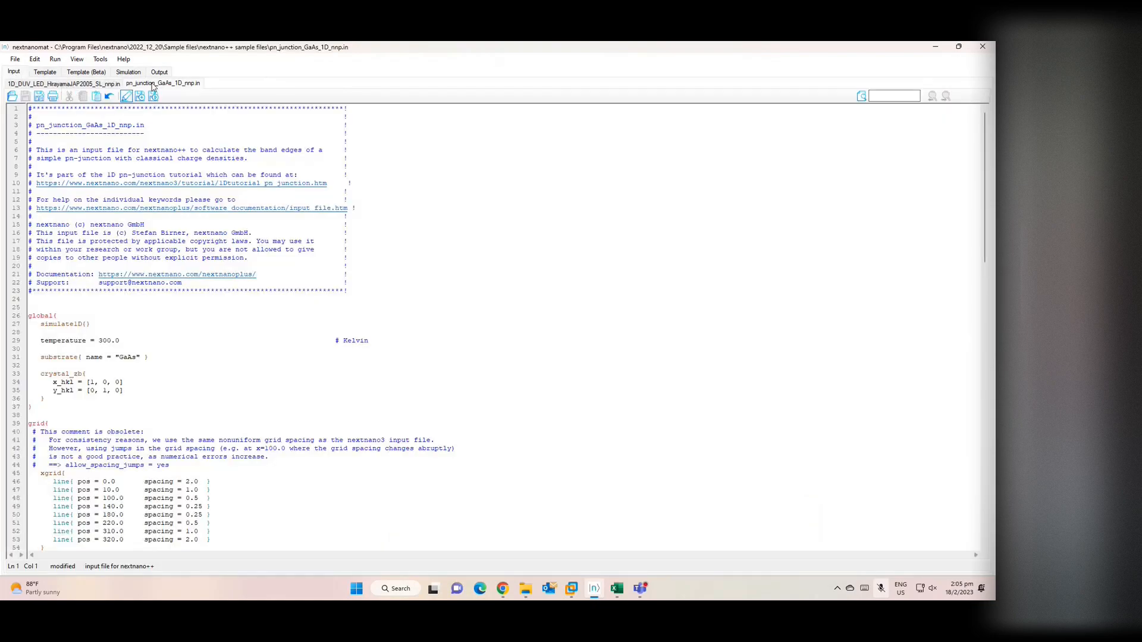
pyautogui.click(15, 59)
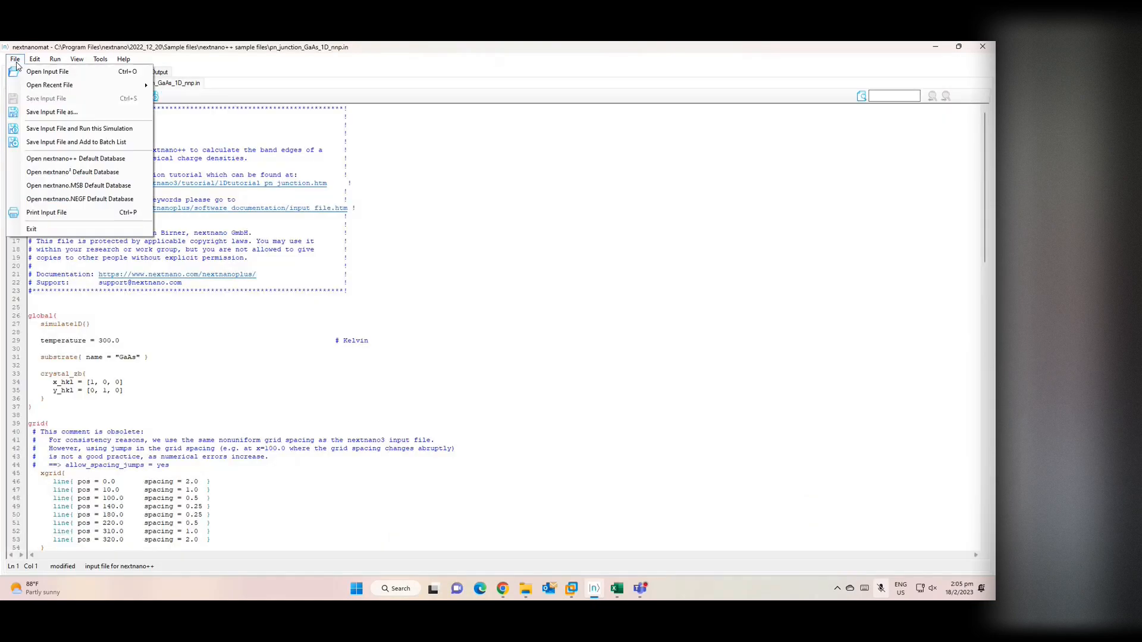
pyautogui.click(48, 71)
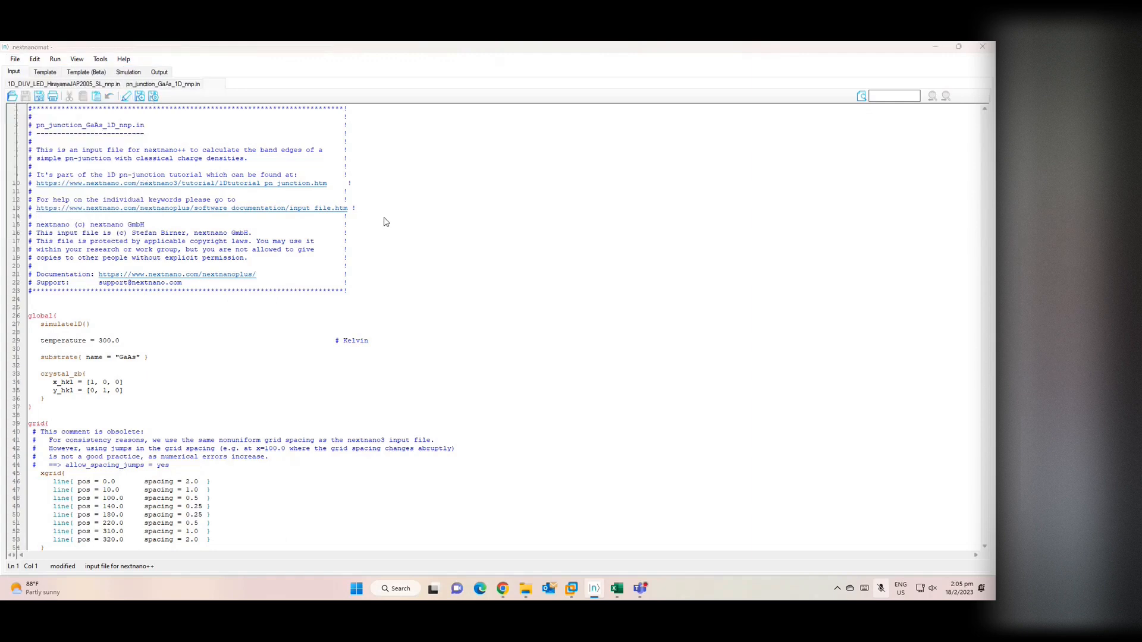
pyautogui.scroll(-10, 459, 219)
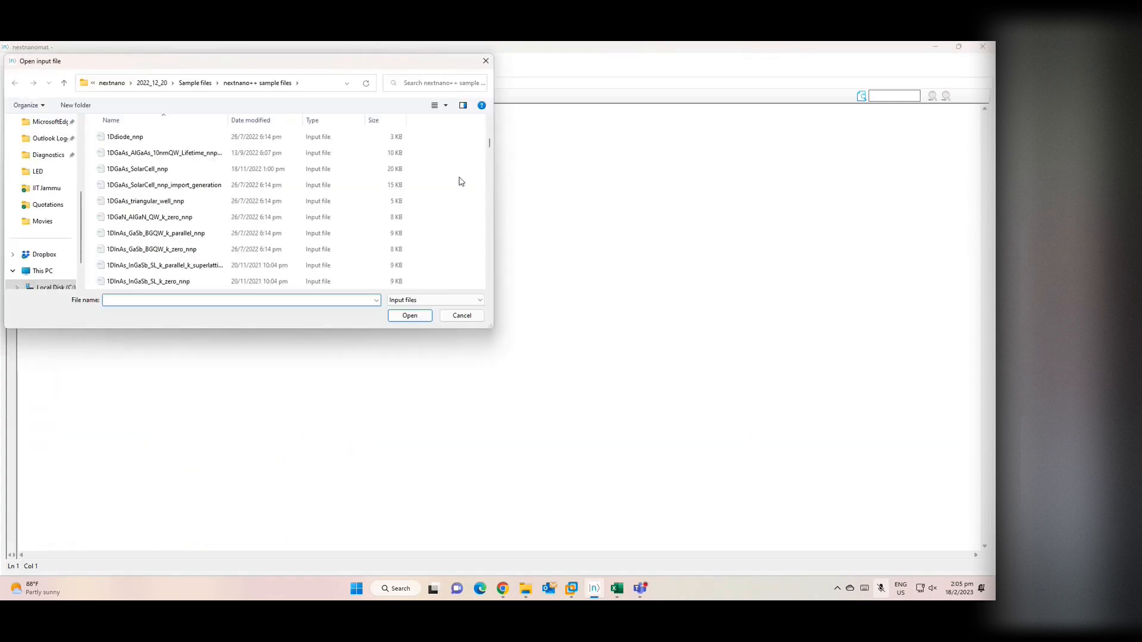
pyautogui.scroll(4, 323, 198)
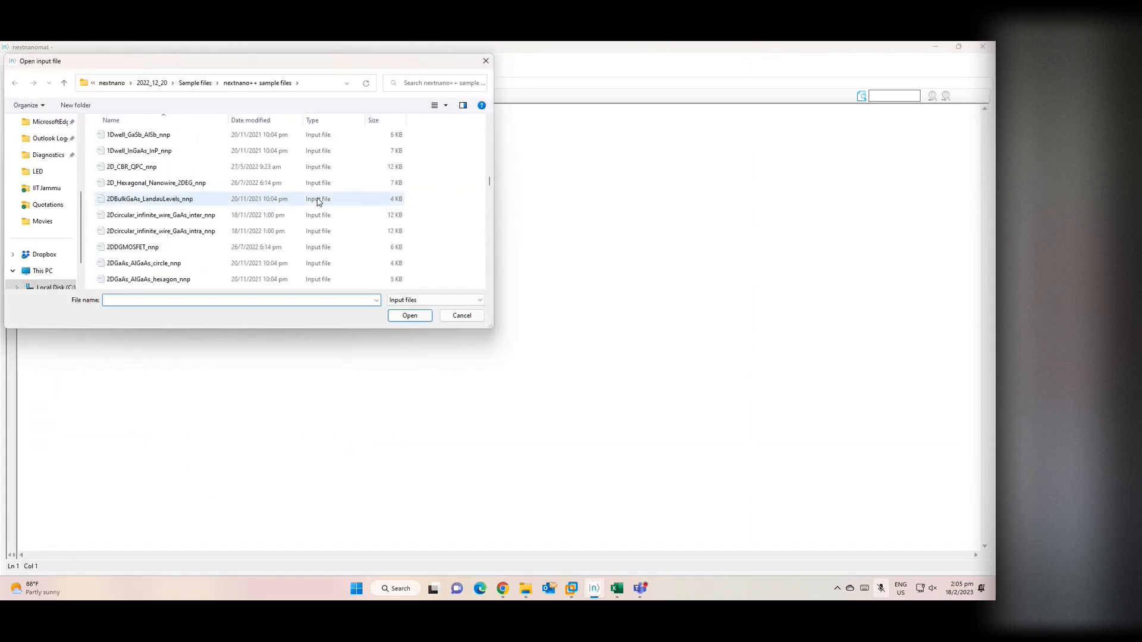
pyautogui.click(204, 246)
pyautogui.click(409, 315)
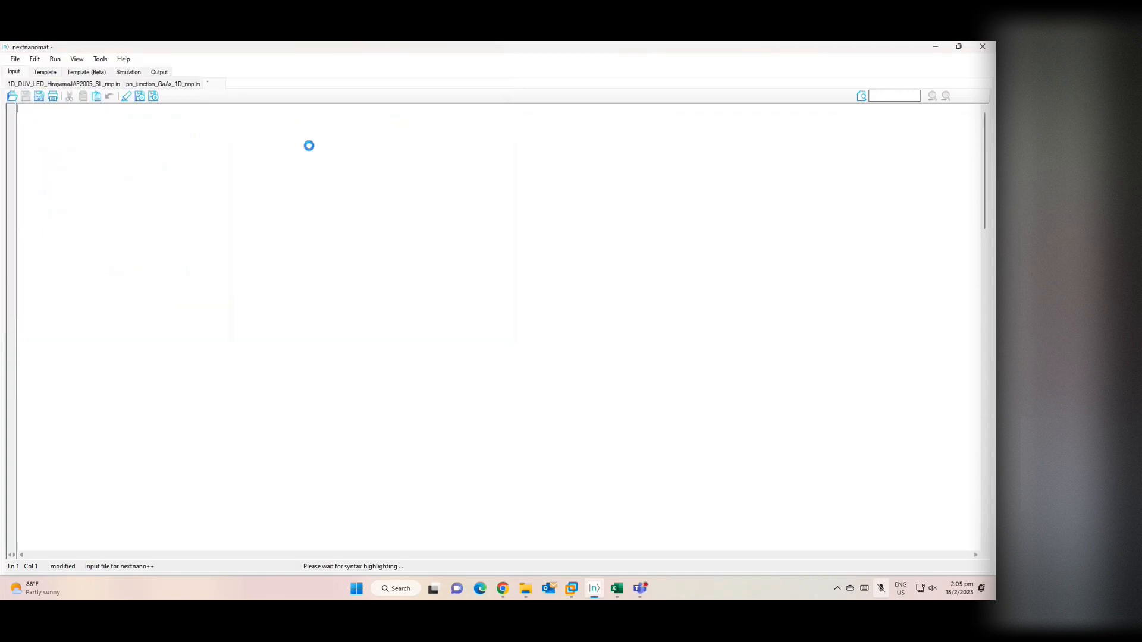
pyautogui.click(583, 366)
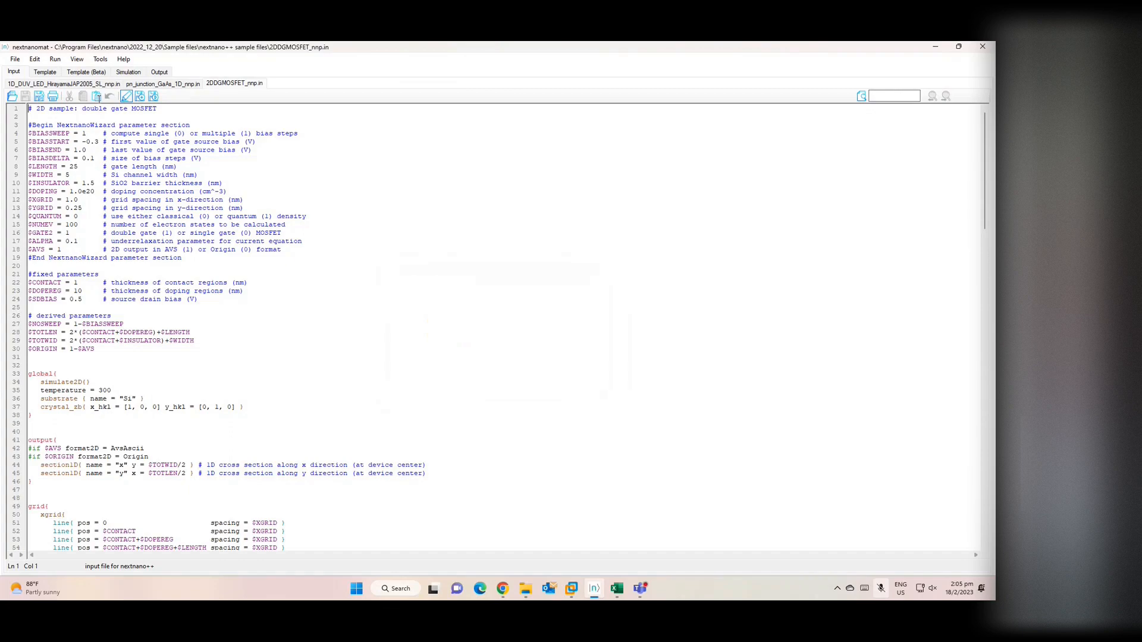
# Save and run the 2DDGMOSFET_nnp simulation, clearing the two input files in the batch list.
pyautogui.click(154, 97)
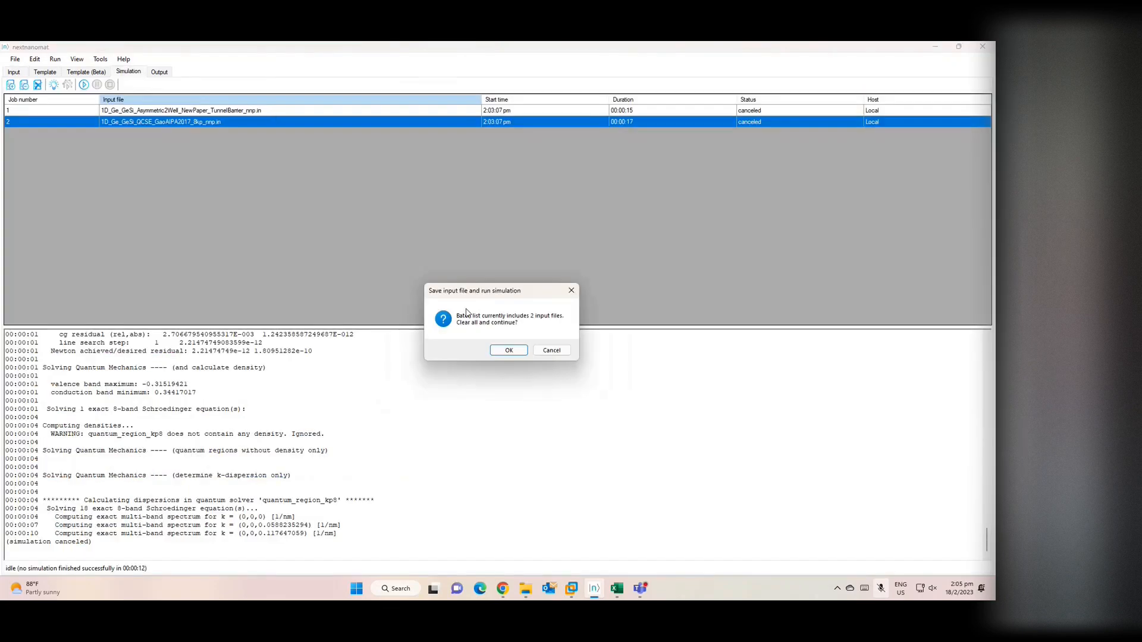
pyautogui.click(509, 348)
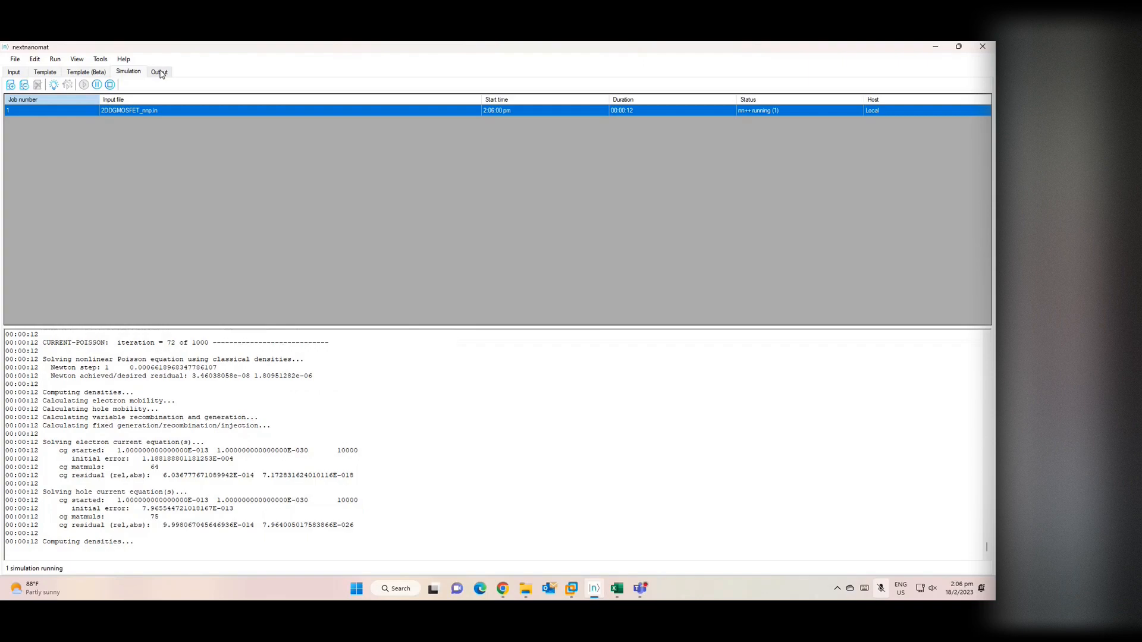
# Display the contact.avs.fld plot from the Structure folder of the 2DDGMOSFET_nnp simulation output.
pyautogui.click(159, 72)
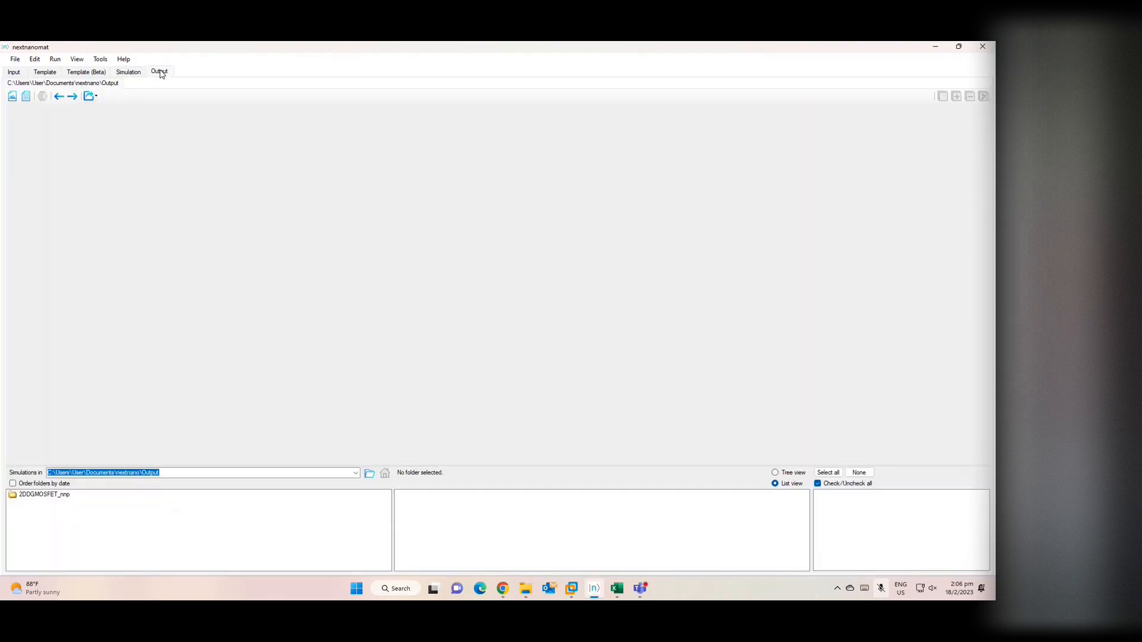
pyautogui.click(25, 497)
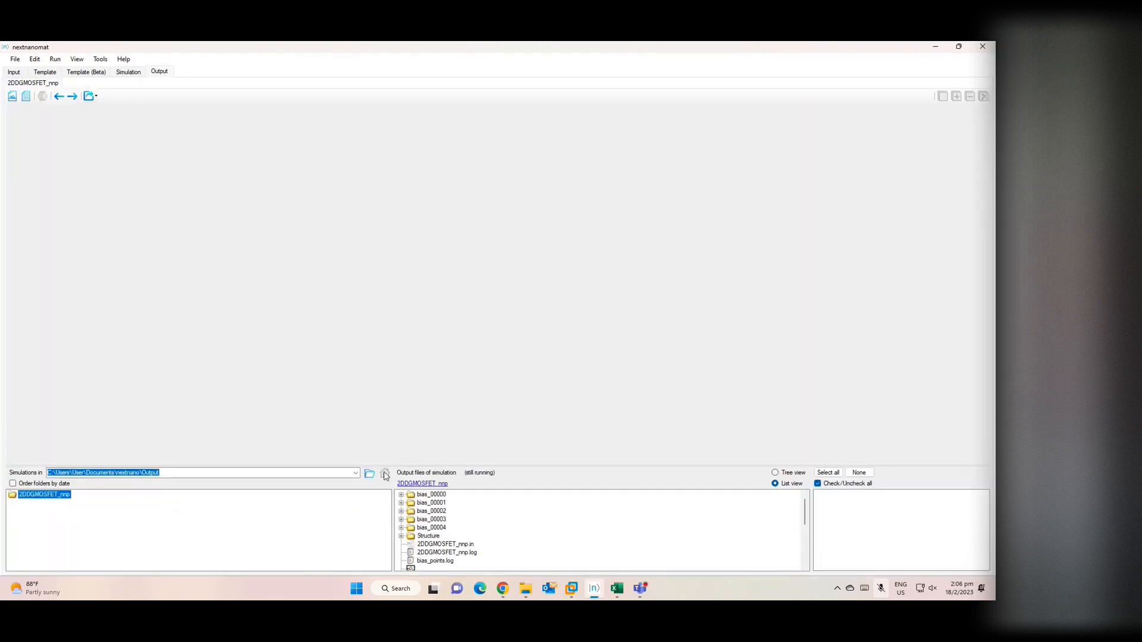
pyautogui.click(401, 545)
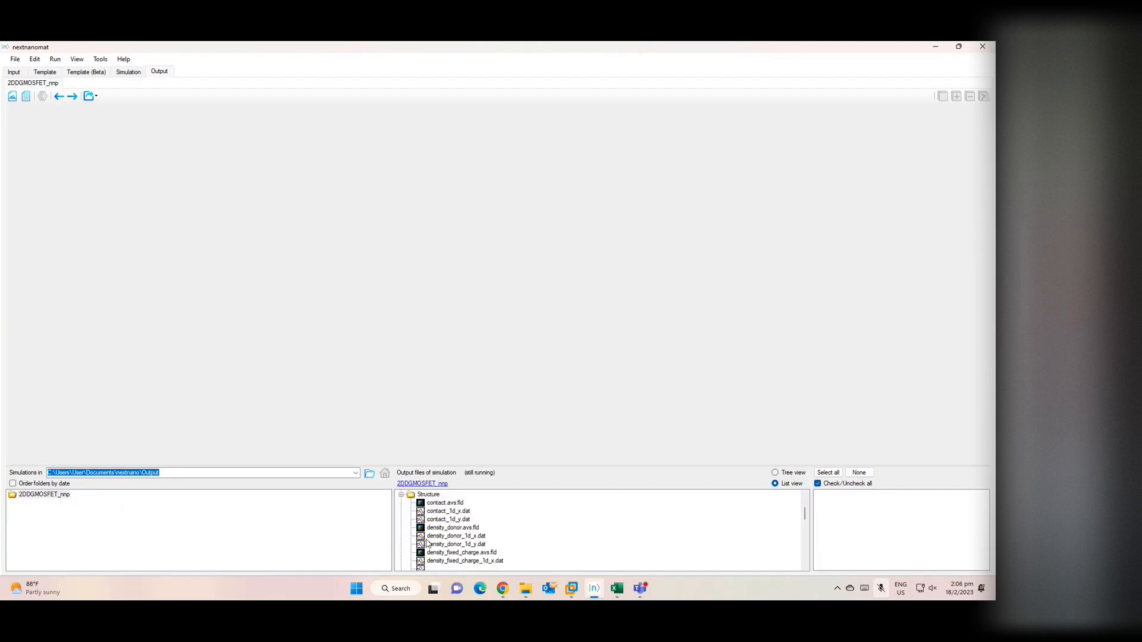
pyautogui.click(451, 512)
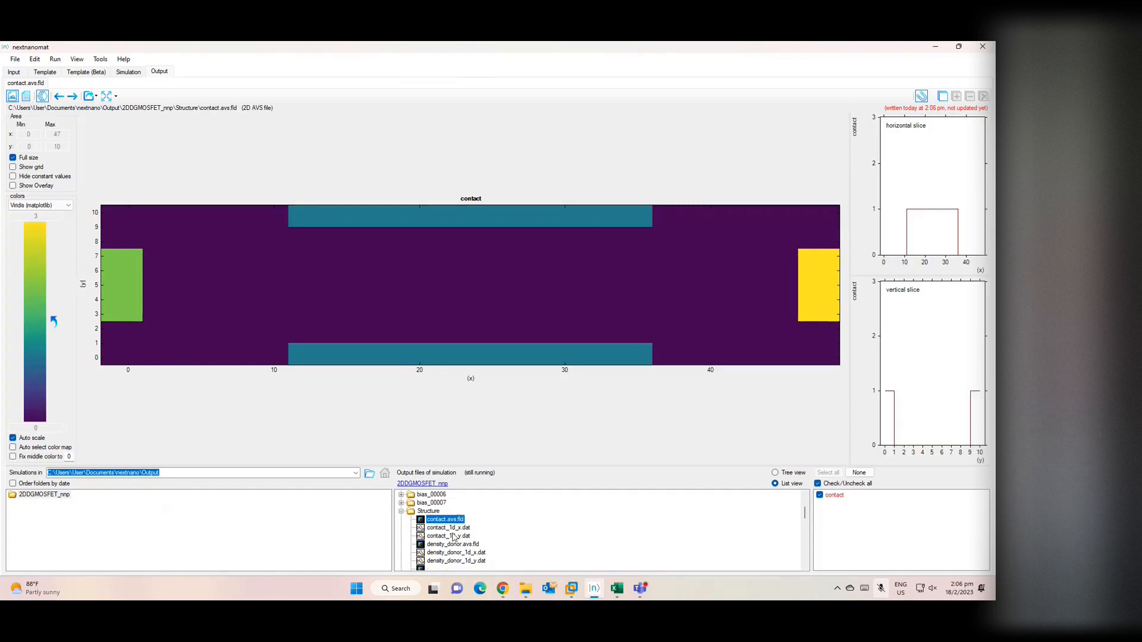
pyautogui.click(420, 256)
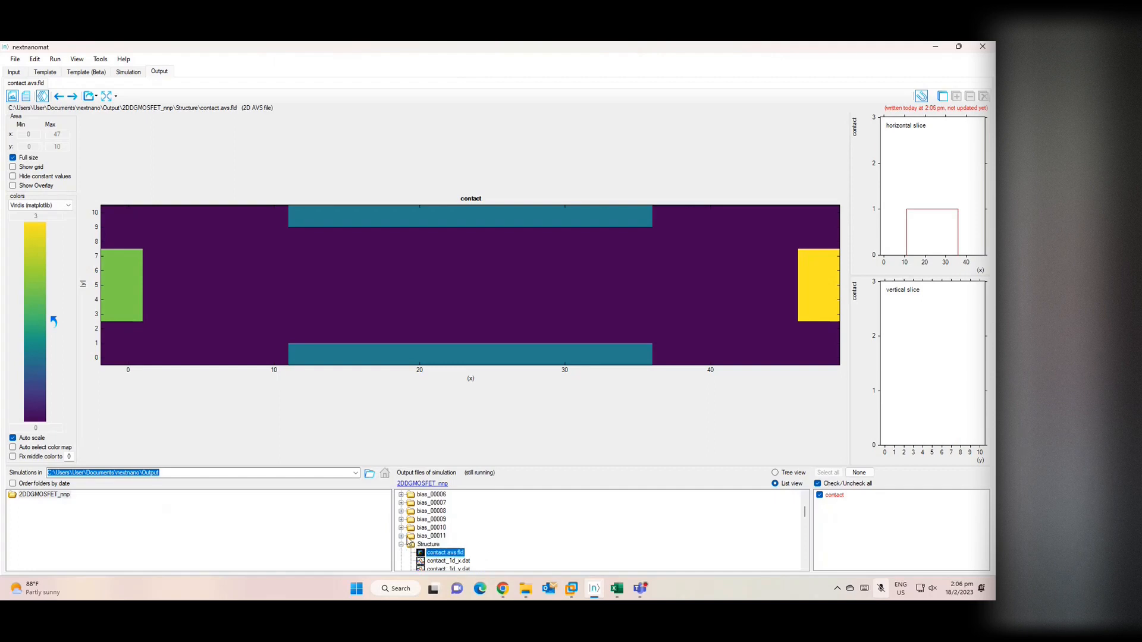
# View the bandedges.avs.fld and current_electron.avs.fld plots in the bias_00012 output folder.
pyautogui.click(24, 498)
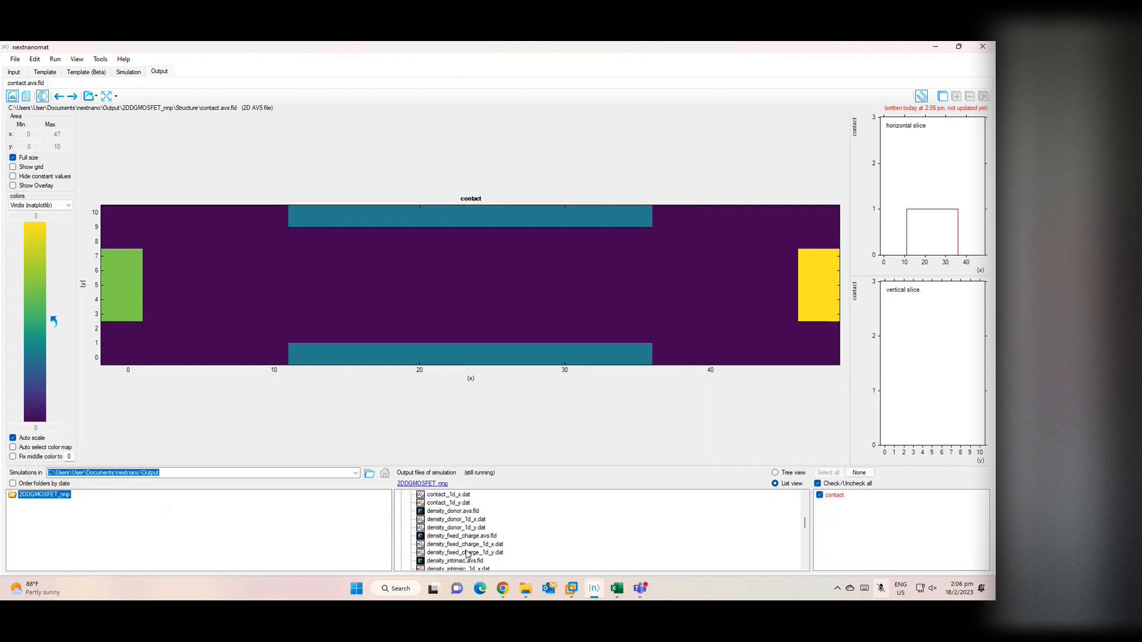
pyautogui.click(401, 545)
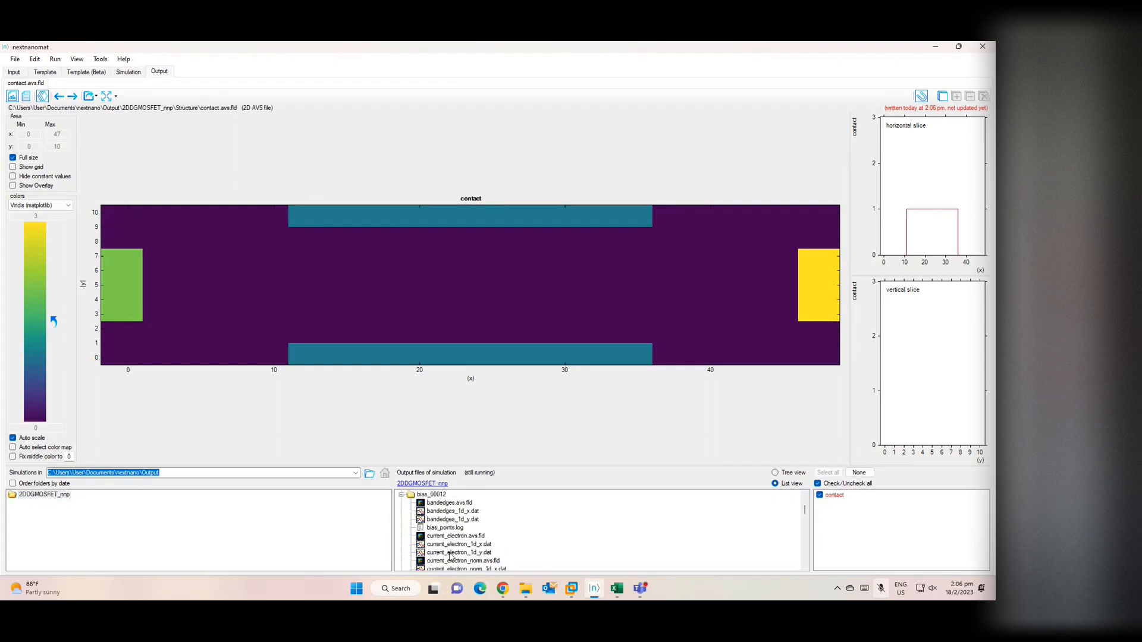
pyautogui.click(445, 504)
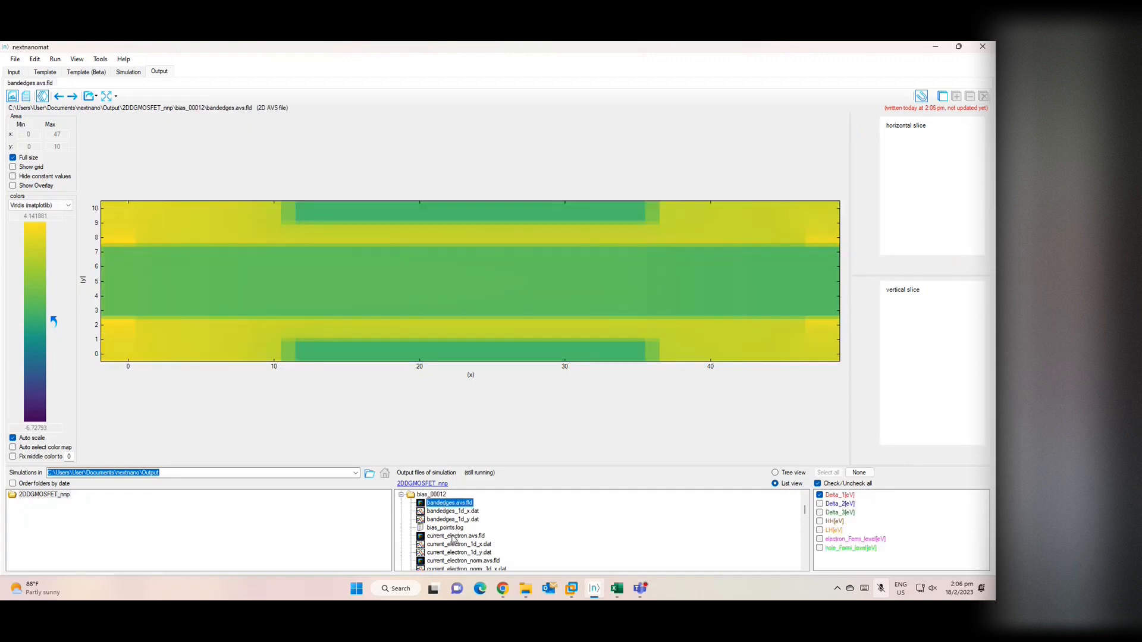
pyautogui.click(451, 536)
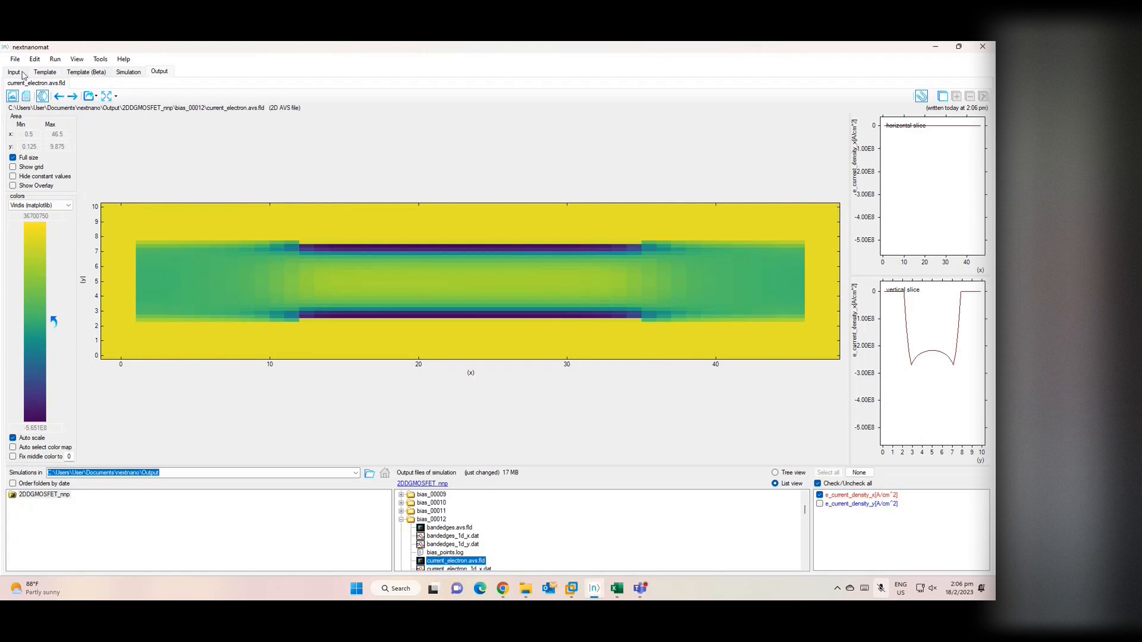
# Review the options for opening the output file externally and the tools, help and view commands, and zoom in on the current_electron plot.
pyautogui.click(96, 97)
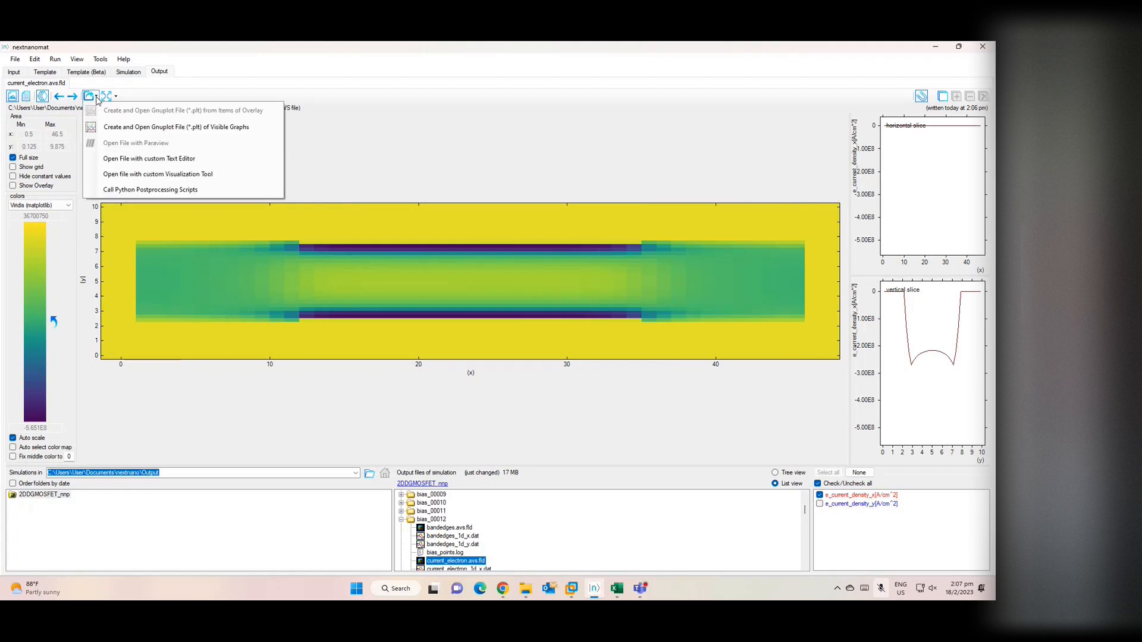
pyautogui.click(97, 95)
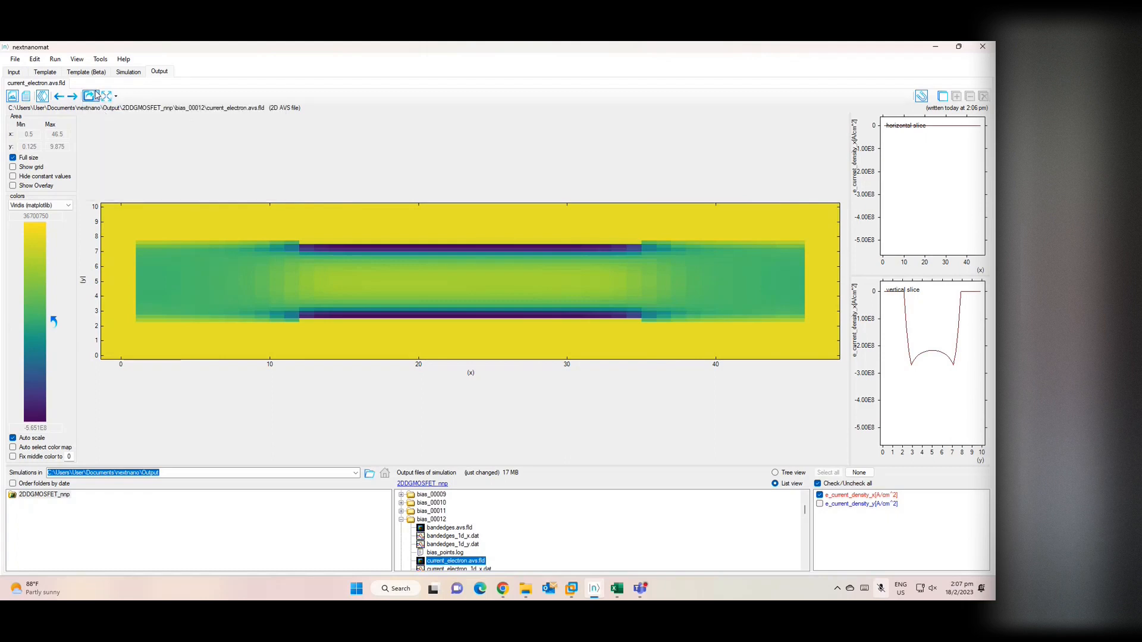
pyautogui.click(96, 96)
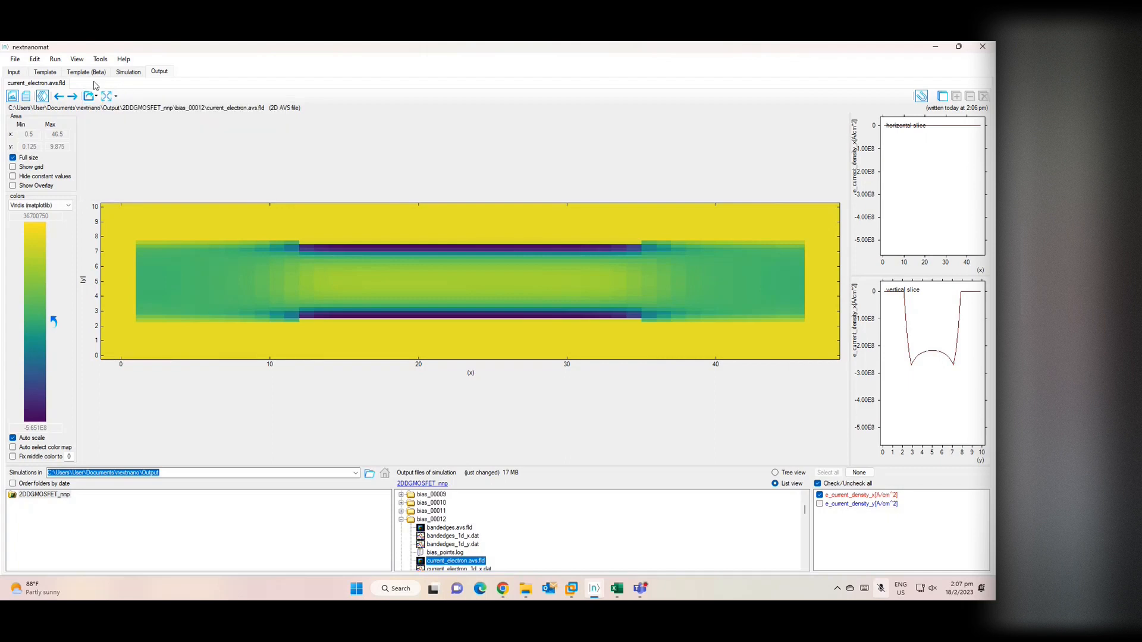
pyautogui.click(94, 61)
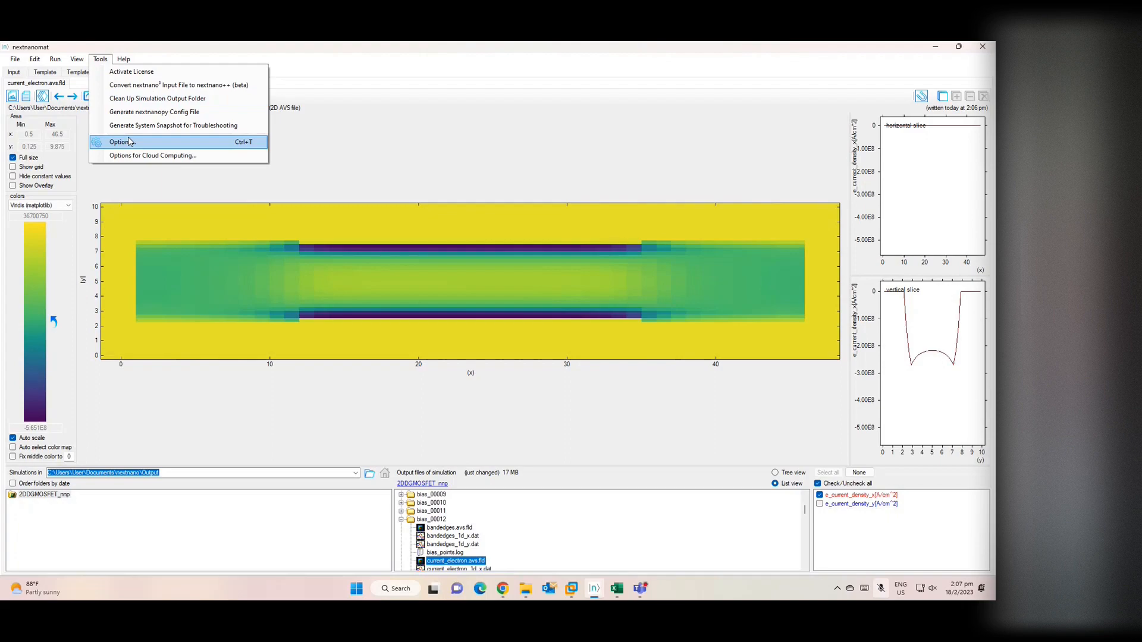
pyautogui.moveTo(124, 60)
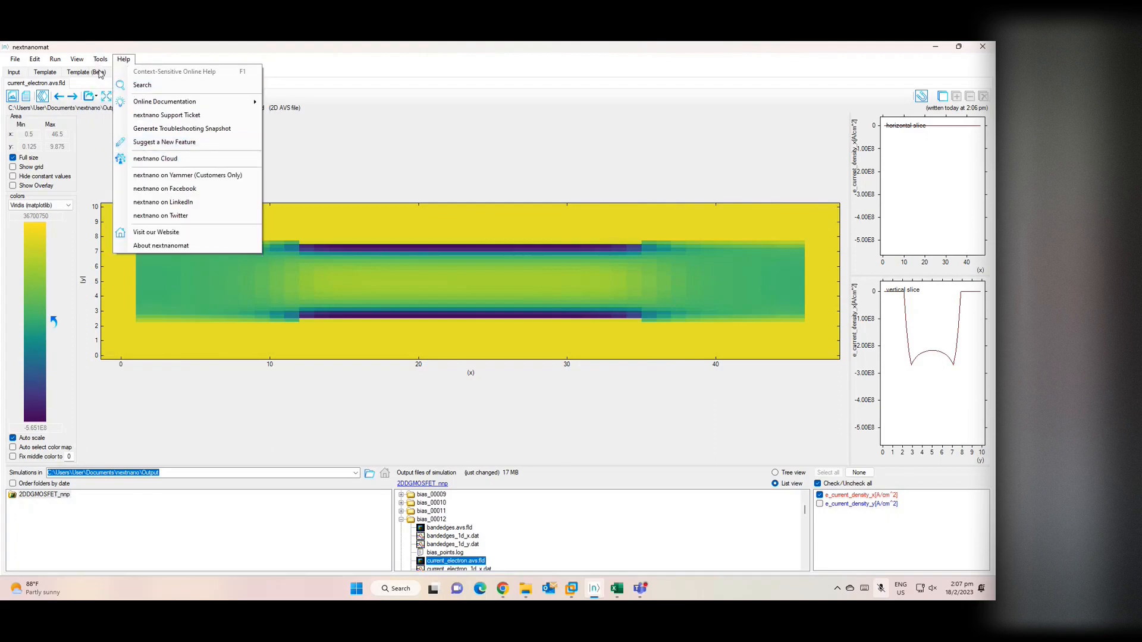
pyautogui.moveTo(77, 61)
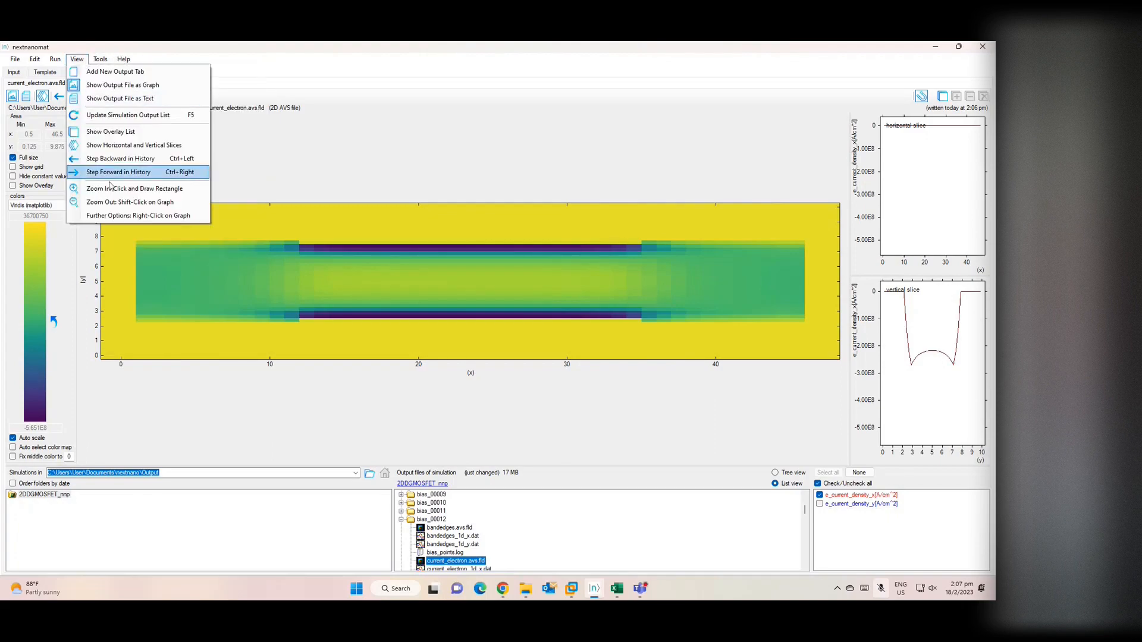
pyautogui.click(135, 188)
pyautogui.scroll(-2, 173, 210)
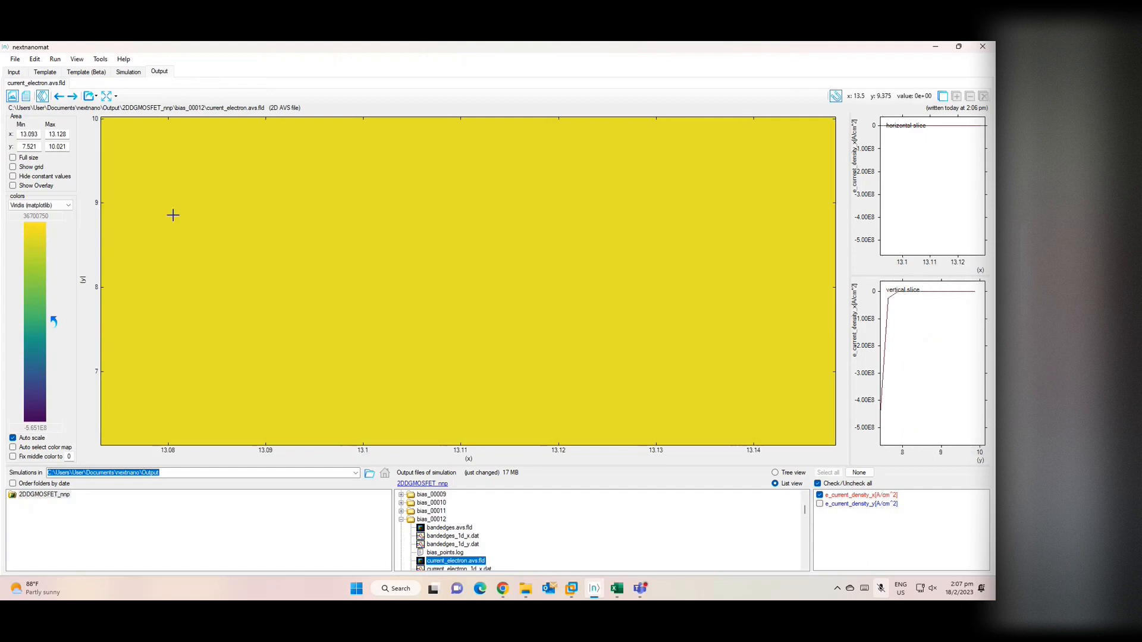
pyautogui.click(95, 98)
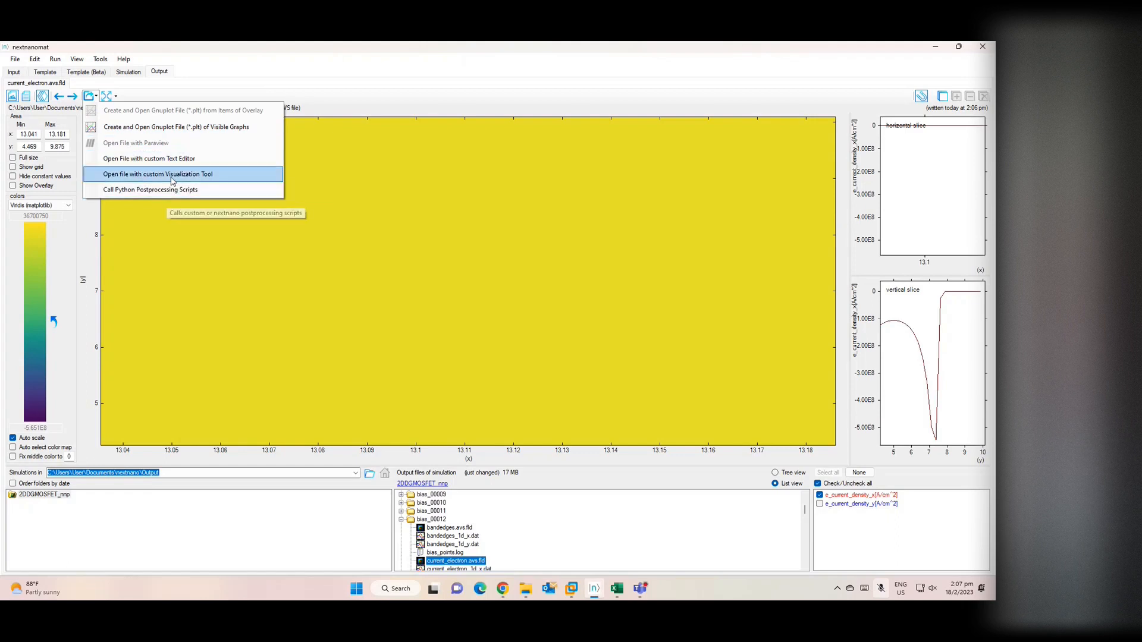
# Export the current_electron plot as the .vtr image current_electron.avs_Image0 to the Desktop.
pyautogui.rightClick(314, 230)
pyautogui.moveTo(390, 303)
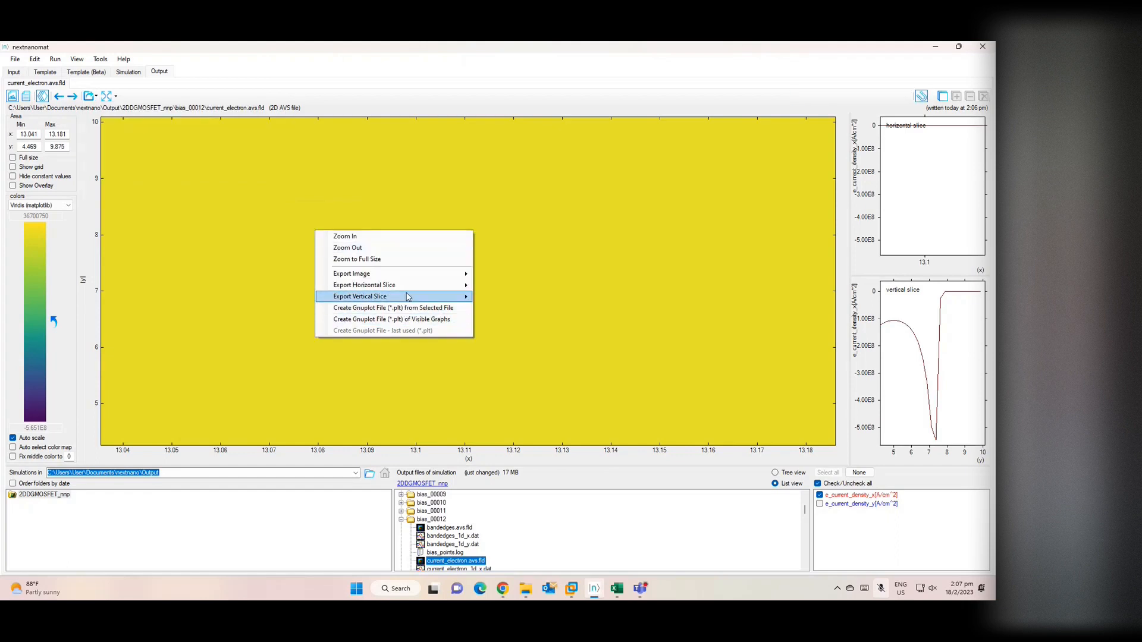
pyautogui.moveTo(407, 279)
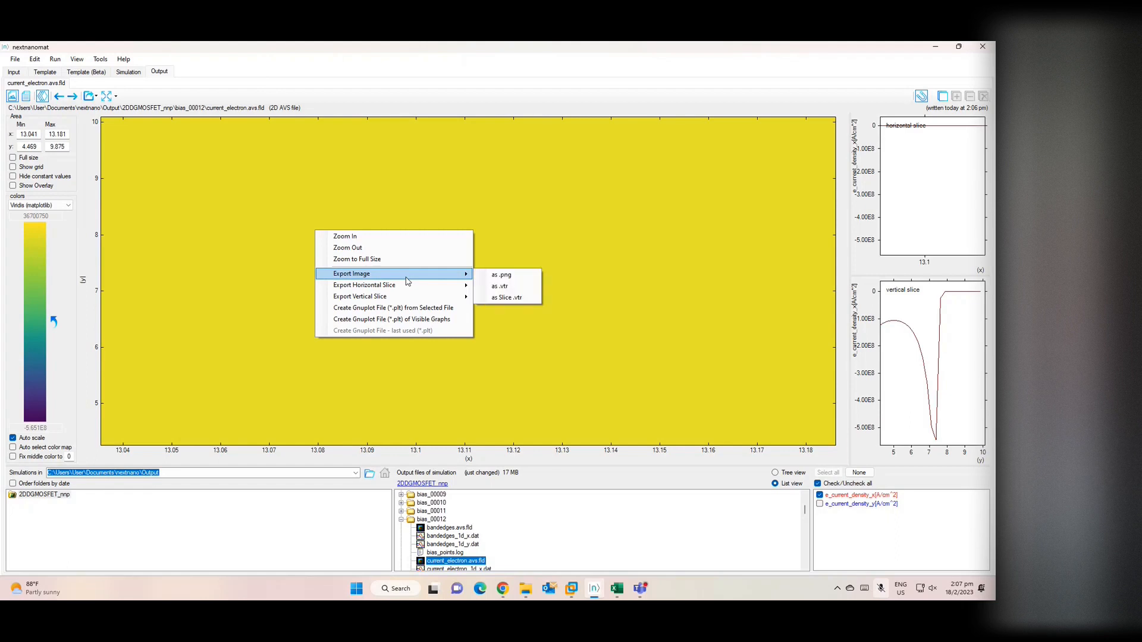
pyautogui.click(497, 287)
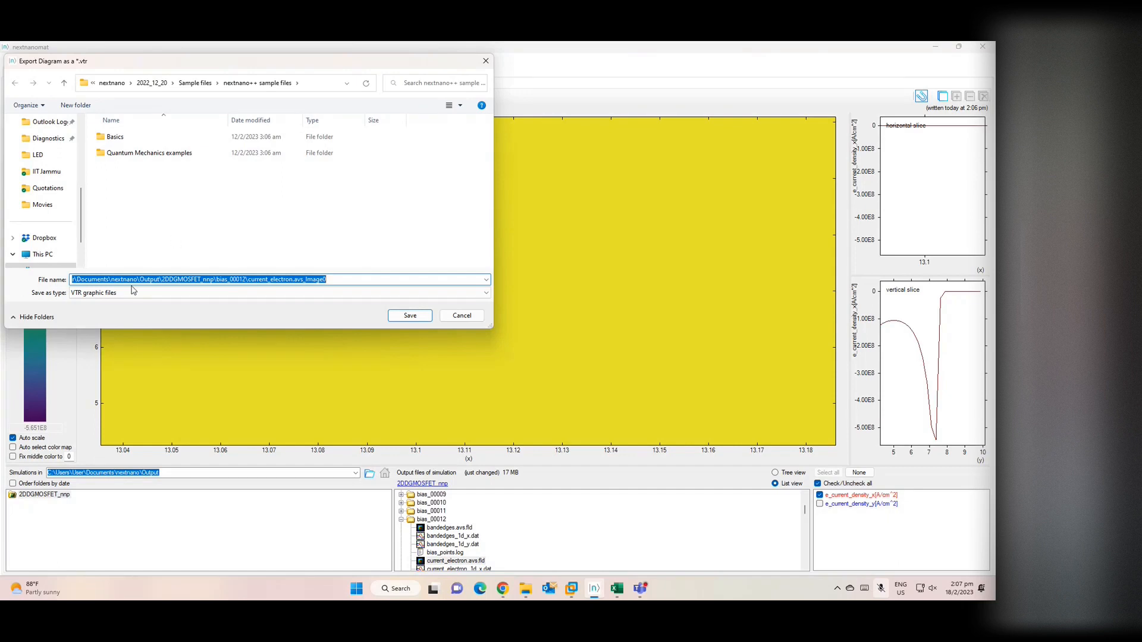
pyautogui.scroll(3, 56, 165)
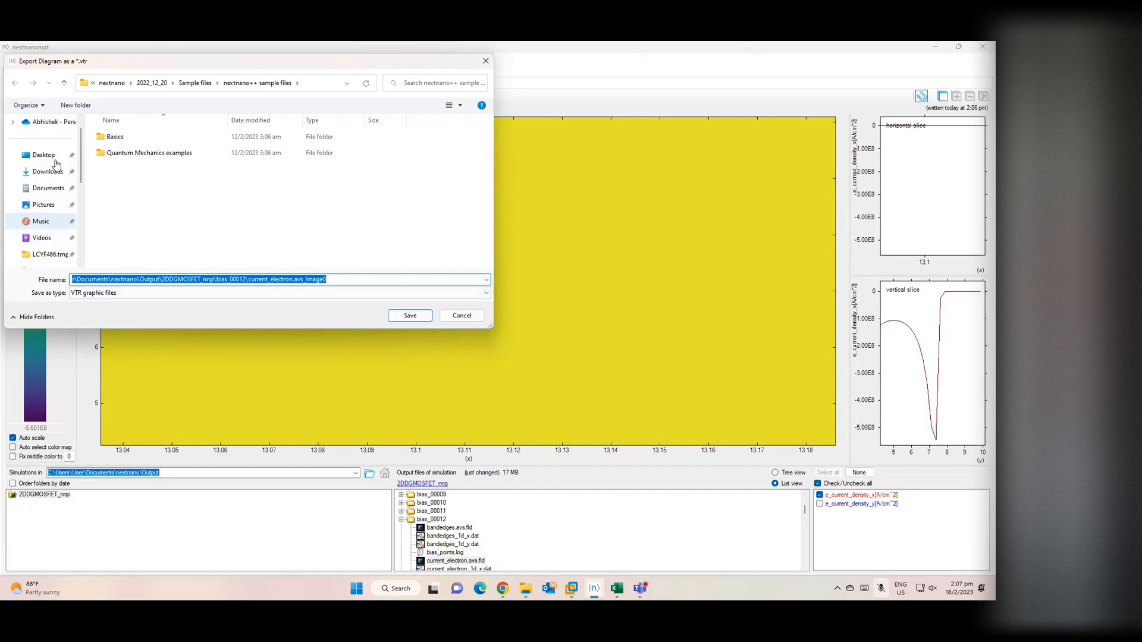
pyautogui.click(53, 157)
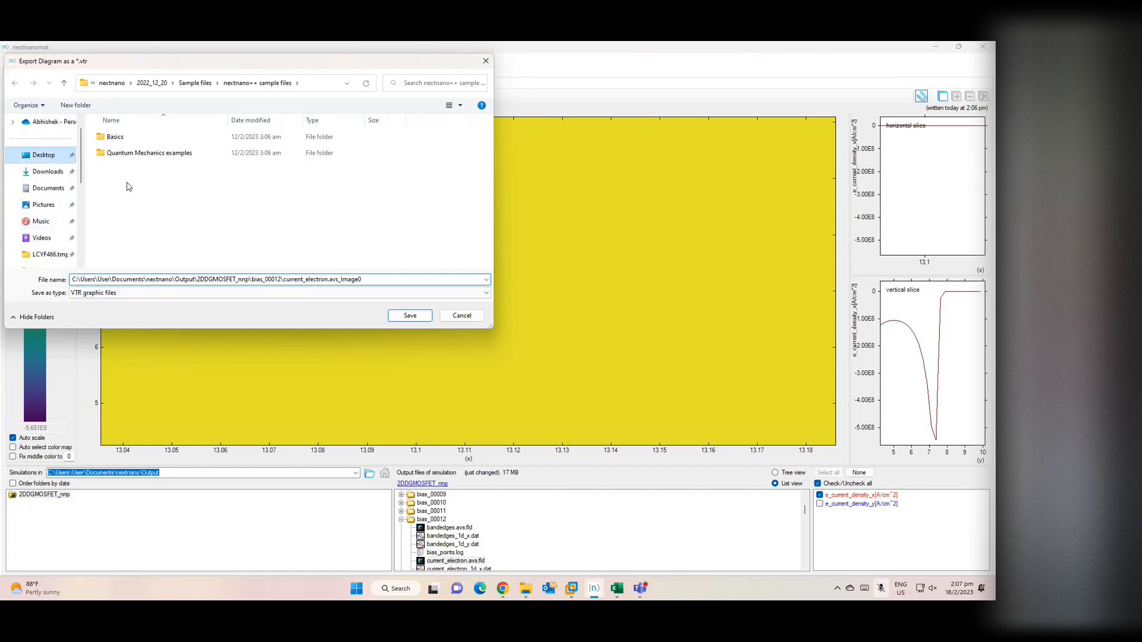
pyautogui.click(410, 316)
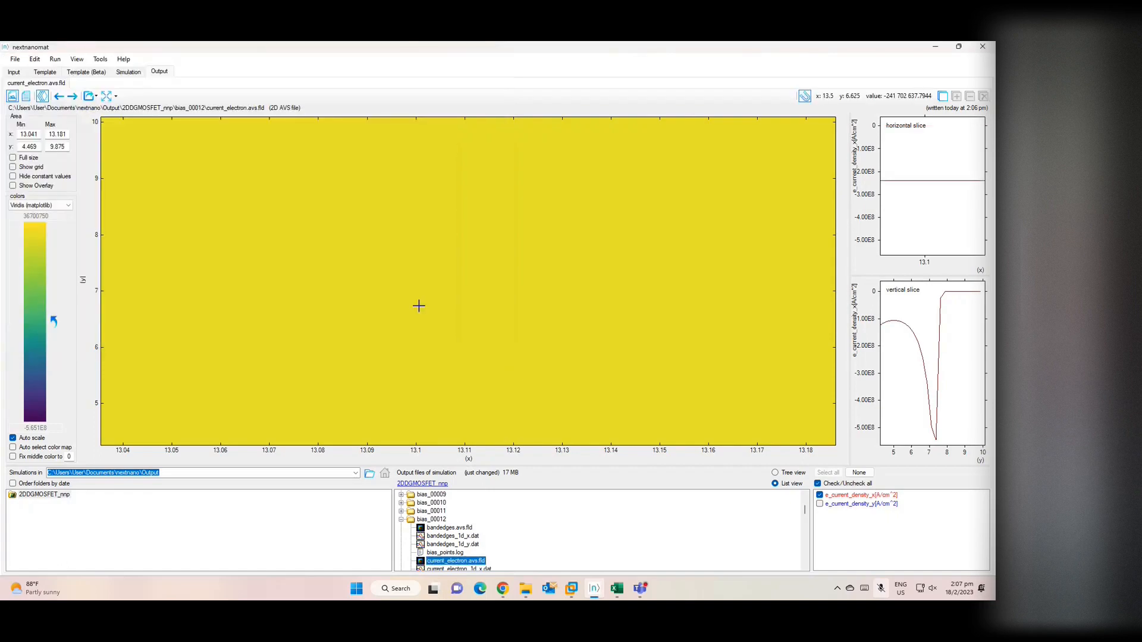
# Open the exported current_electron.avs_Image0.vtr file from the Desktop in ParaView.
pyautogui.click(936, 48)
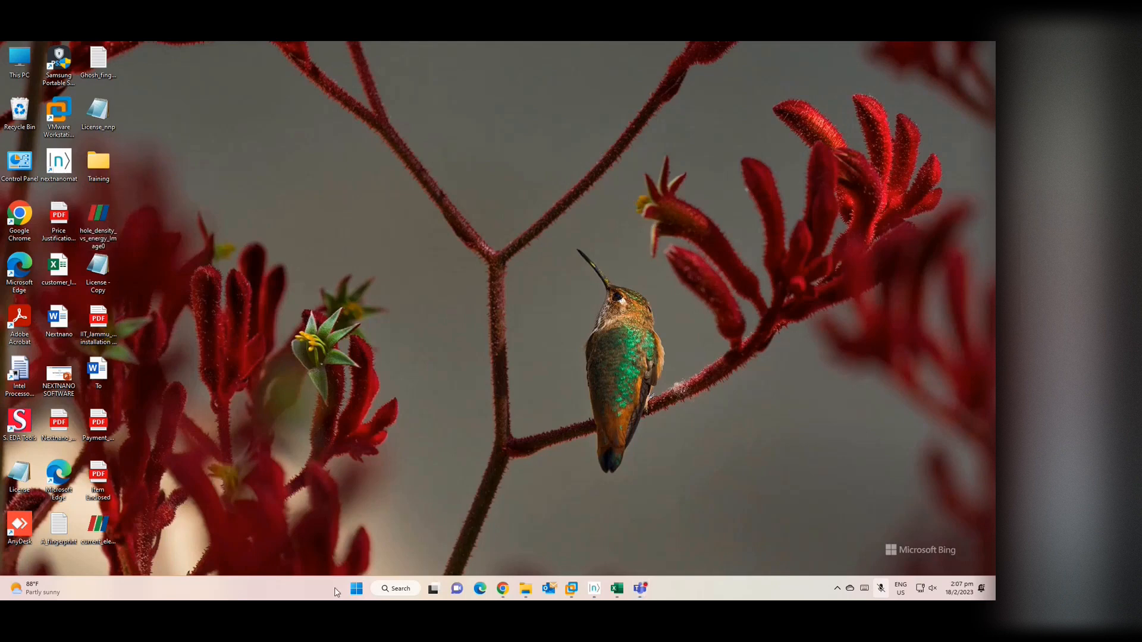
pyautogui.doubleClick(101, 525)
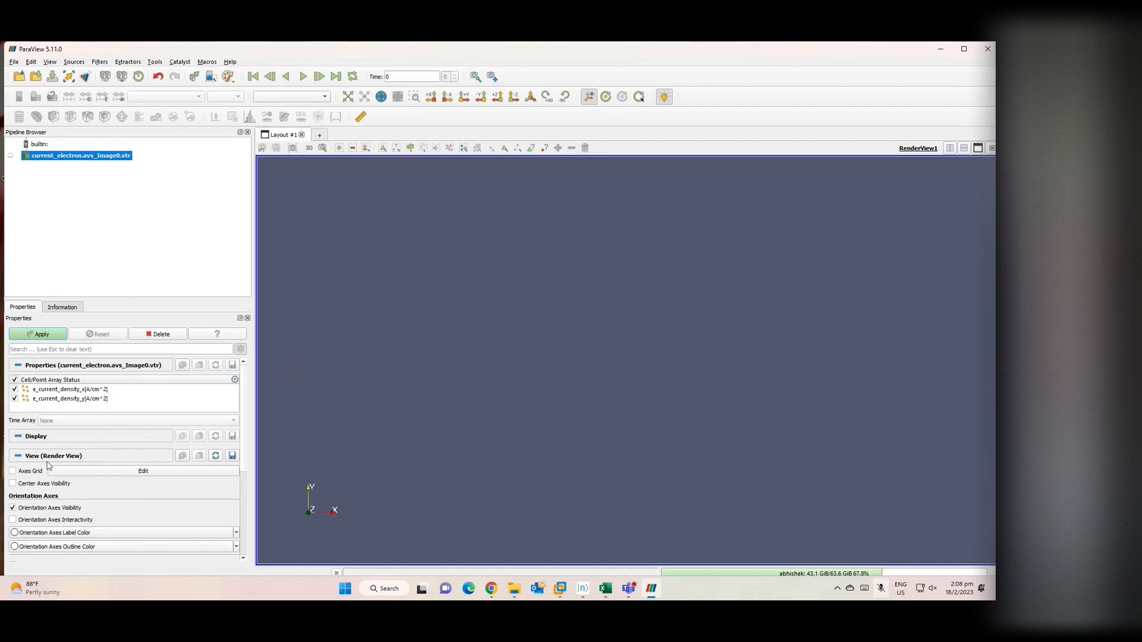
# Load current_electron.avs_Image0.vtr with both electron current density arrays and make it visible in the render view.
pyautogui.click(57, 391)
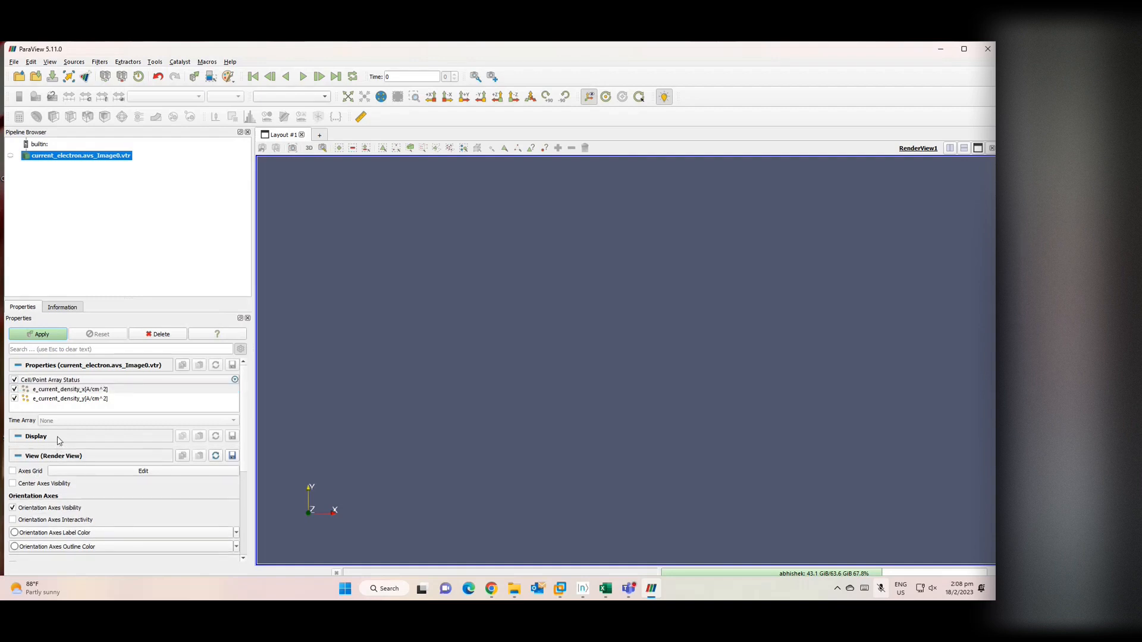
pyautogui.click(55, 456)
pyautogui.click(55, 456)
pyautogui.scroll(-5, 103, 497)
pyautogui.scroll(6, 102, 497)
pyautogui.click(25, 156)
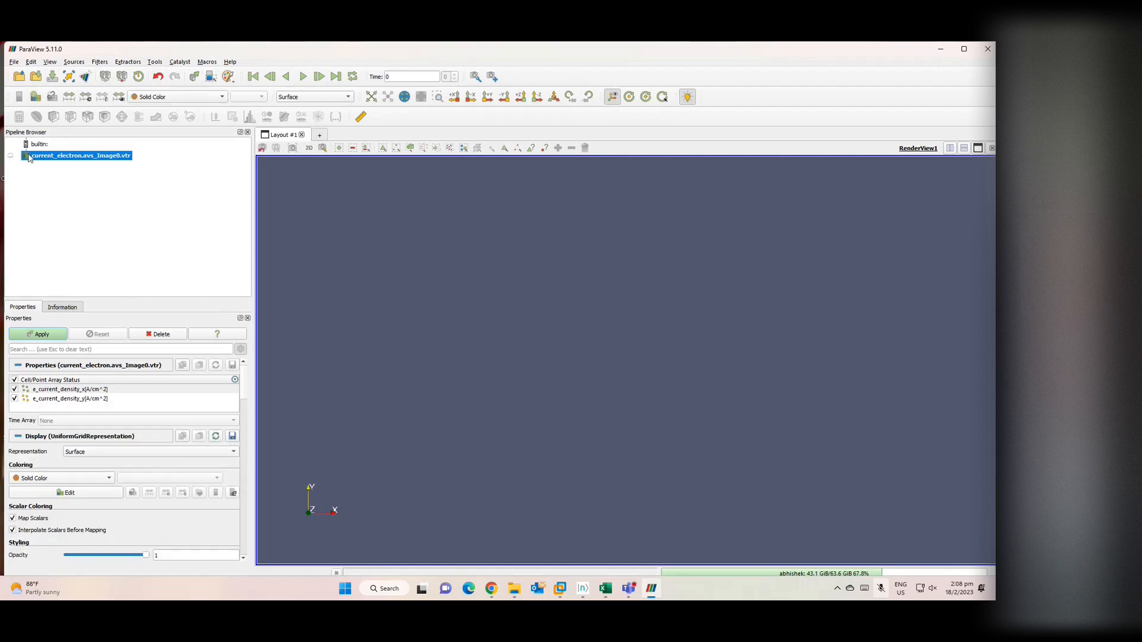
pyautogui.click(10, 156)
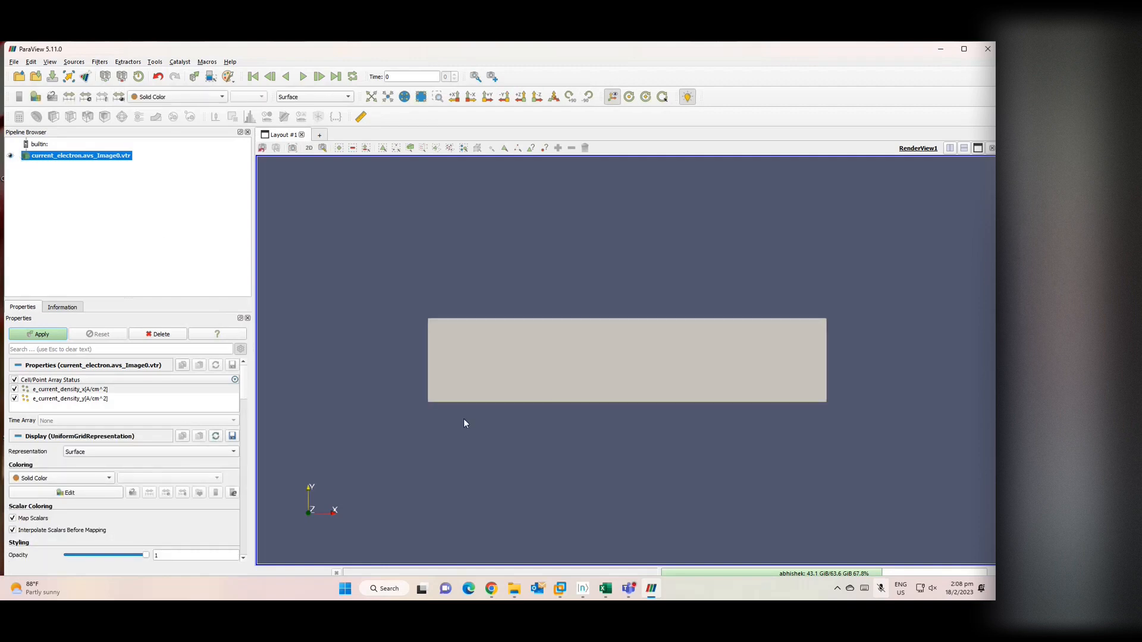
# Keep the Surface representation and color the dataset by e_current_density_x[A/cm^2].
pyautogui.click(117, 450)
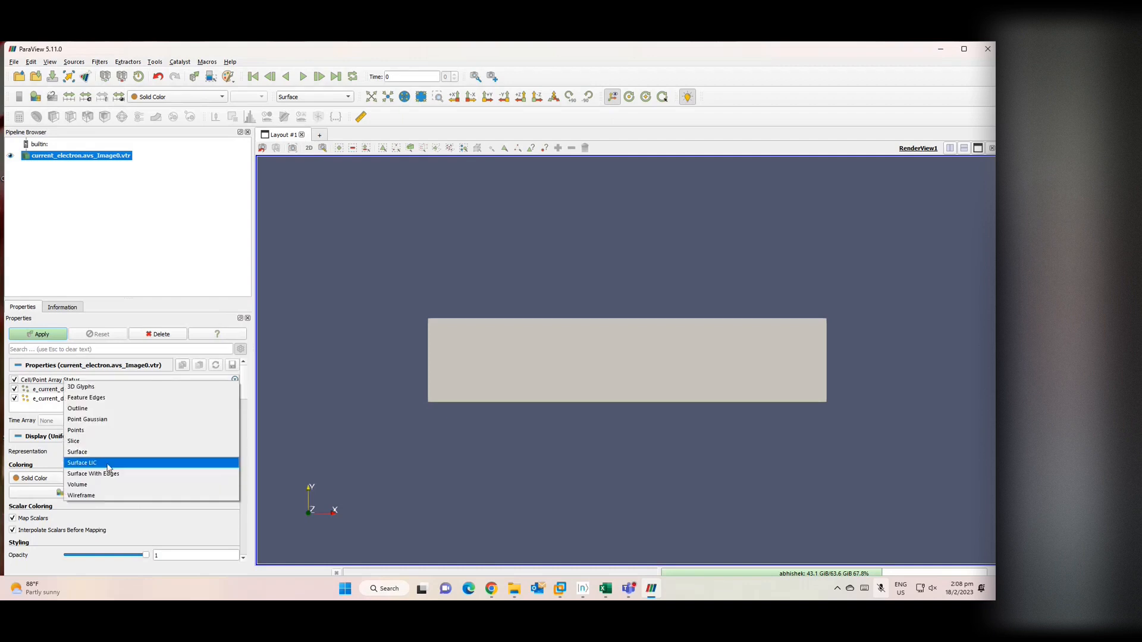
pyautogui.click(116, 453)
pyautogui.click(96, 481)
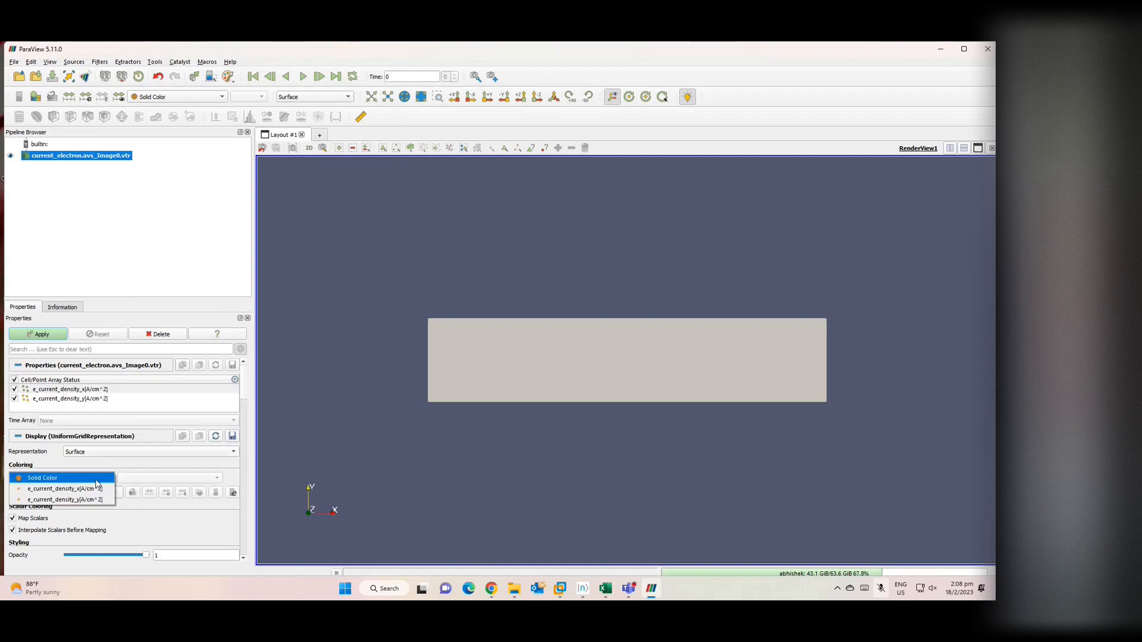
pyautogui.click(42, 488)
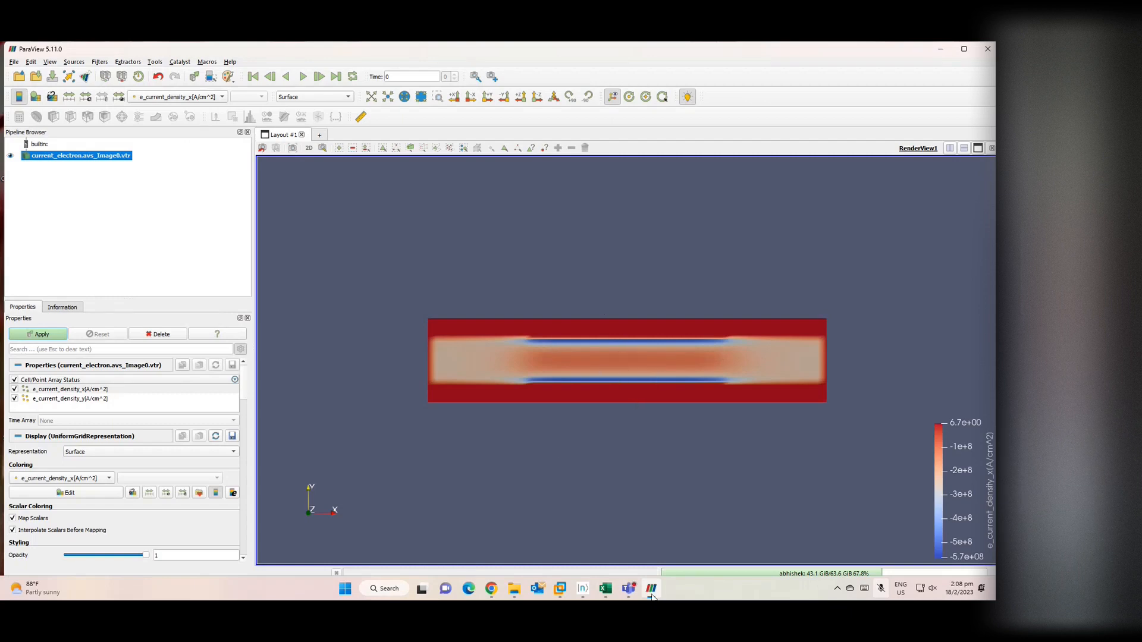
# Switch to nextnanomat to compare its current_electron plot at full extent, and close ParaView.
pyautogui.moveTo(630, 593)
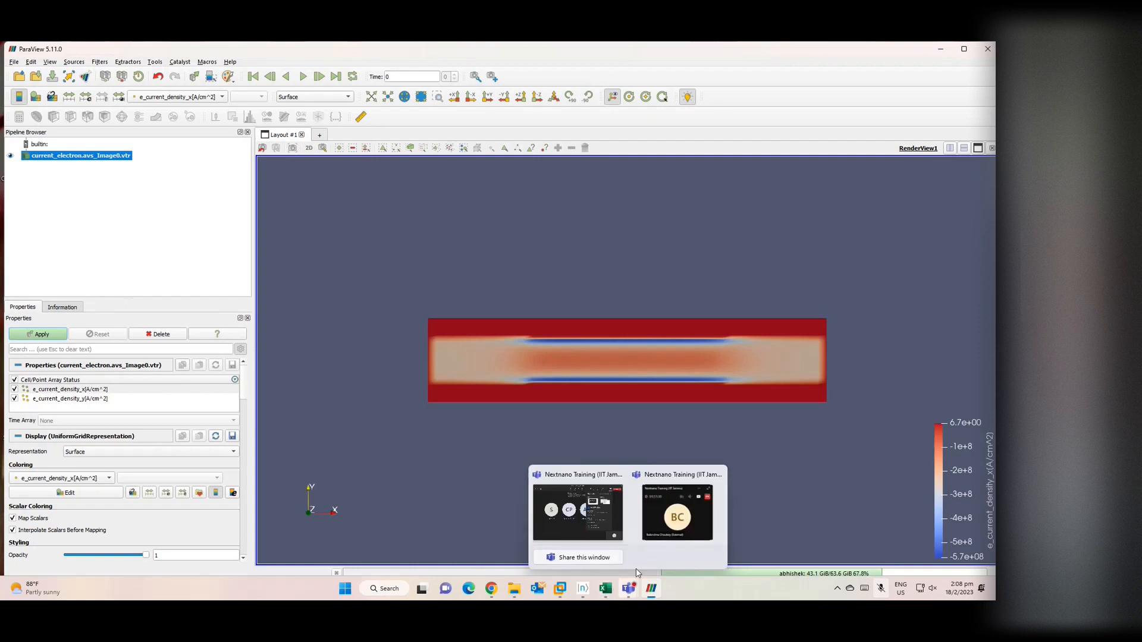
pyautogui.moveTo(583, 588)
pyautogui.click(577, 483)
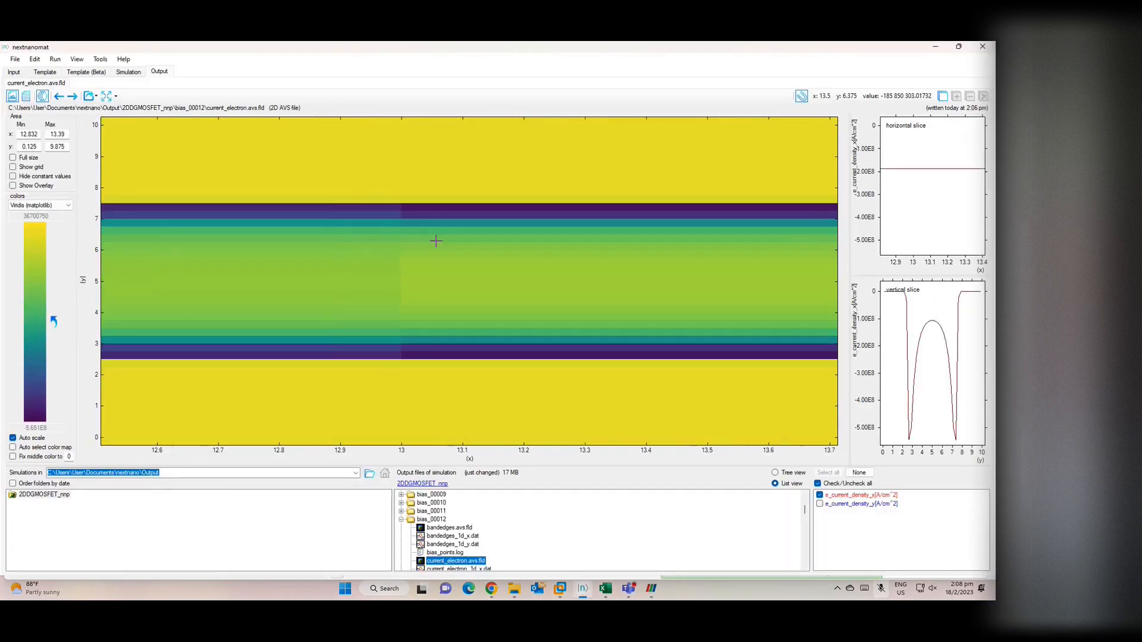
pyautogui.scroll(-5, 436, 241)
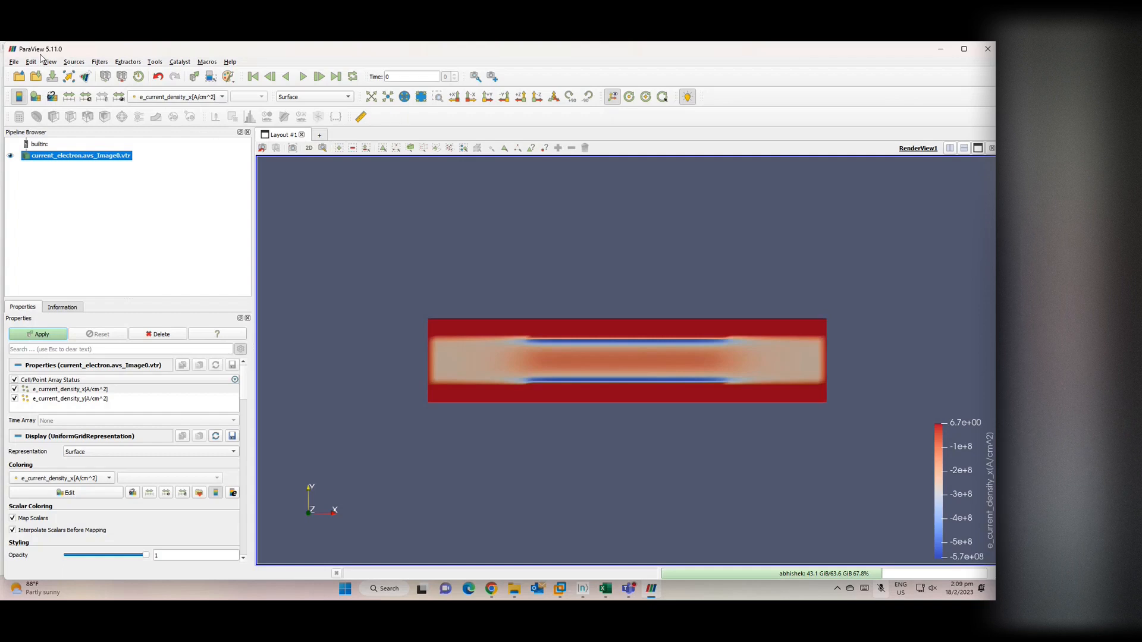
pyautogui.click(986, 50)
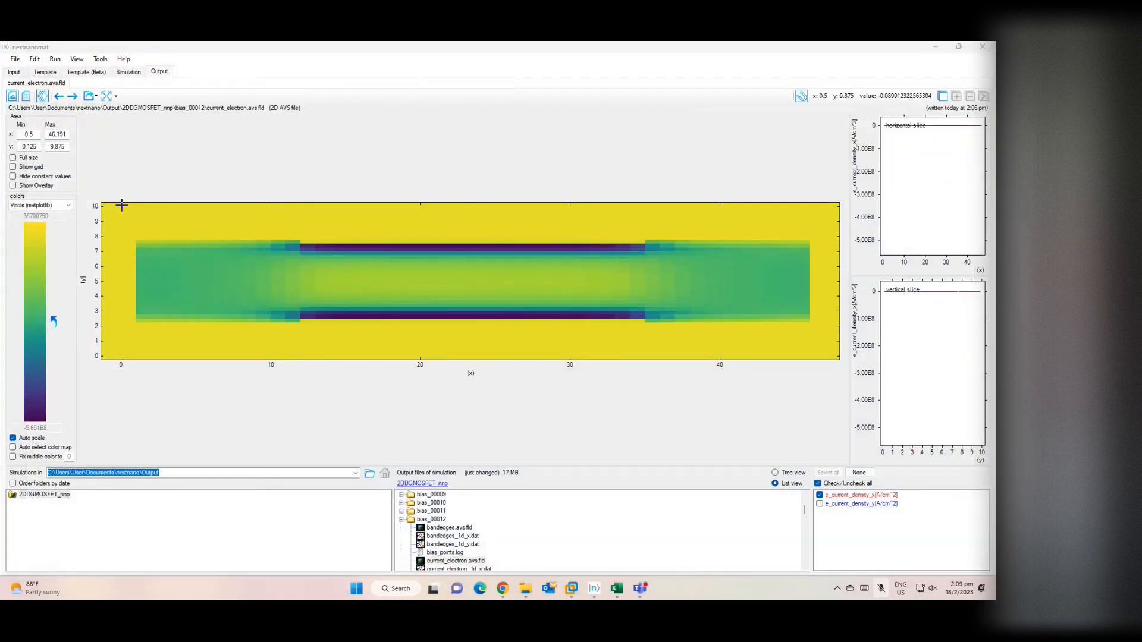
pyautogui.click(279, 231)
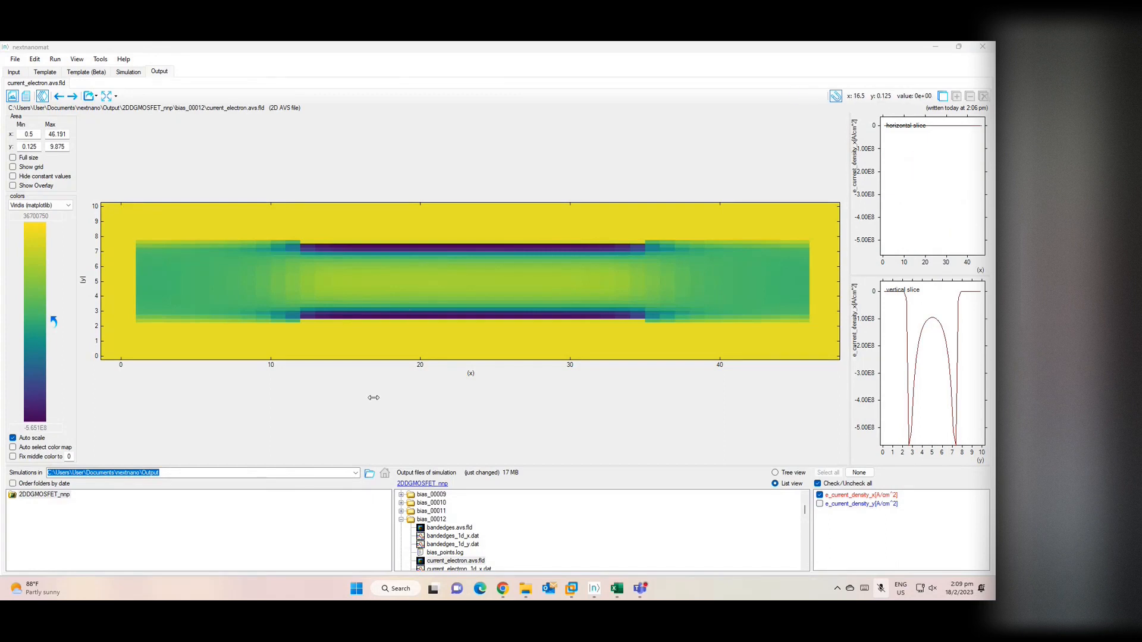
pyautogui.click(97, 61)
pyautogui.click(97, 61)
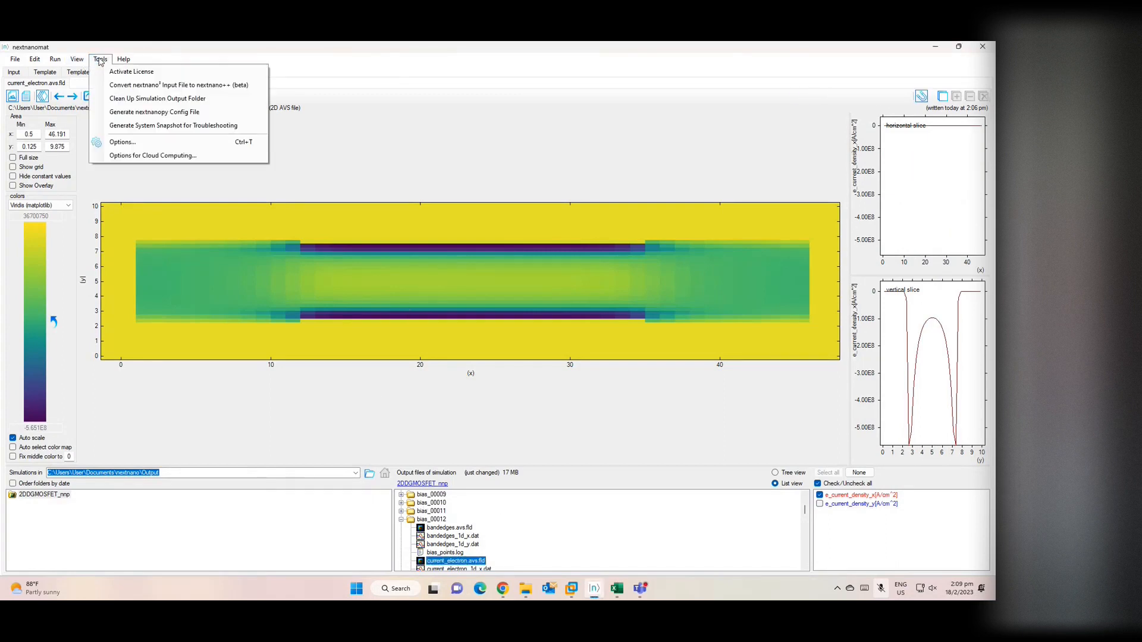
pyautogui.press('Escape')
pyautogui.click(124, 60)
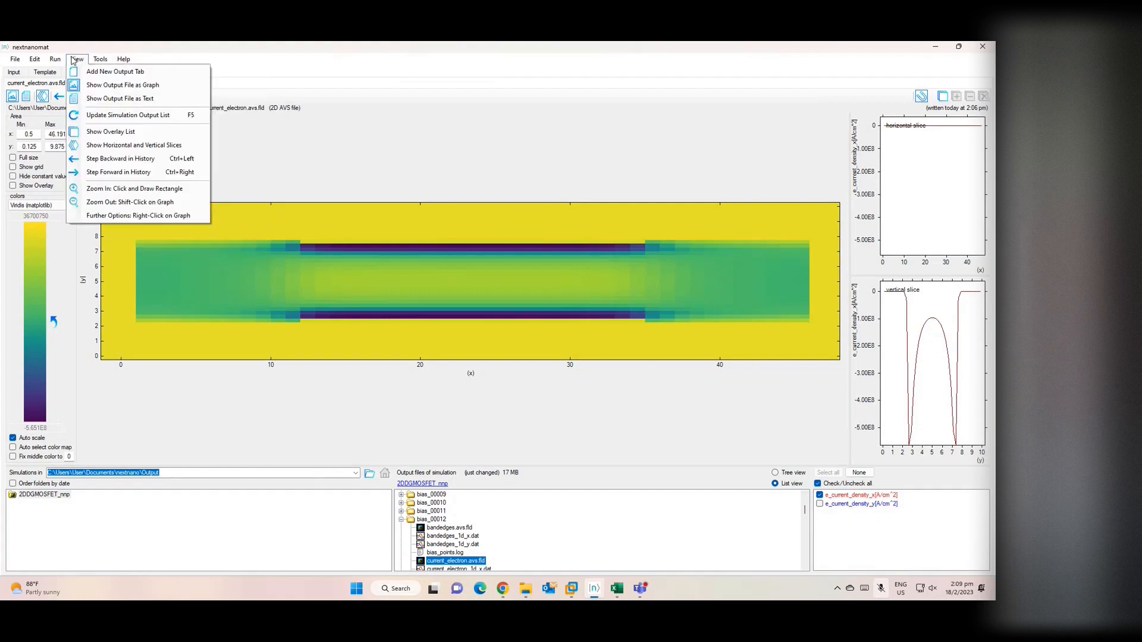
pyautogui.click(265, 94)
# Bring up the pn_junction_GaAs_1D_nnp.in input file and highlight its global section for review.
pyautogui.click(8, 72)
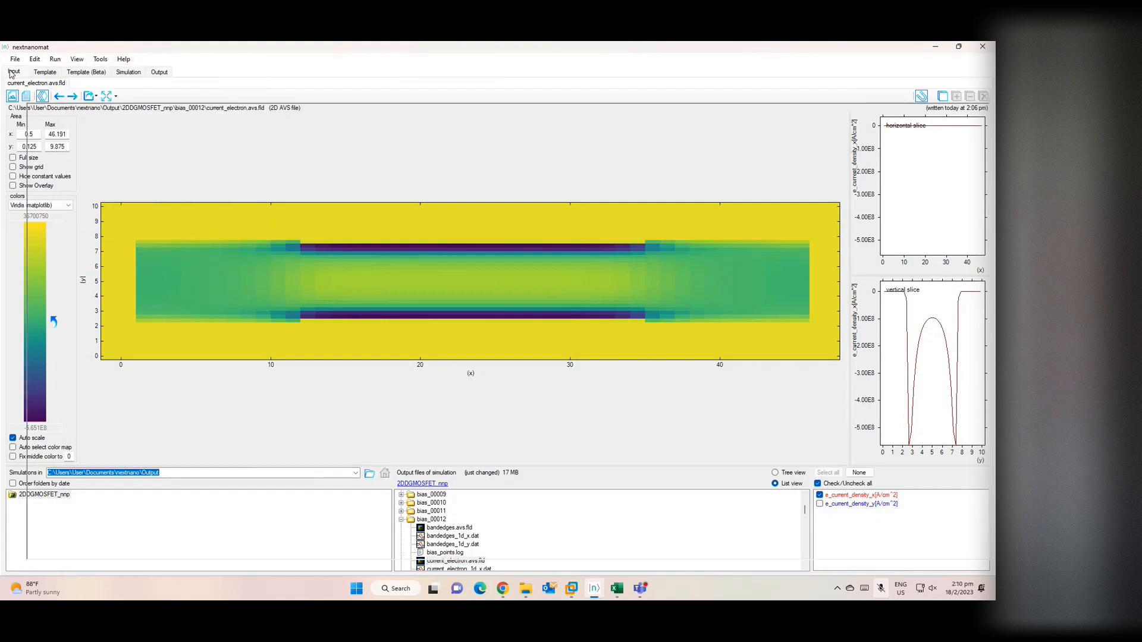
pyautogui.click(162, 83)
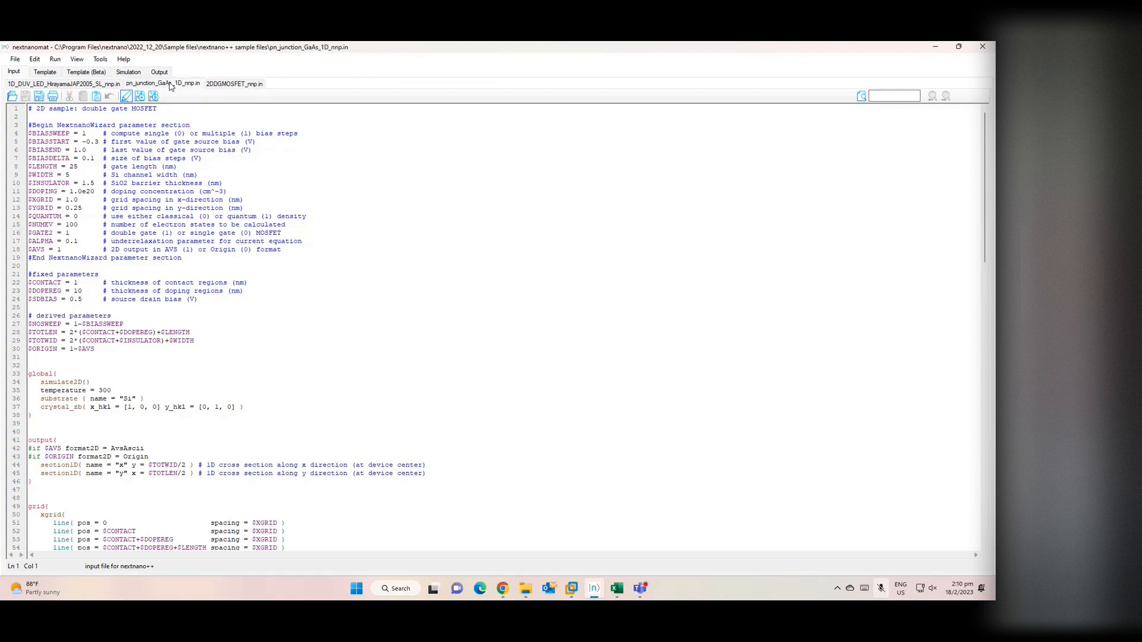
pyautogui.scroll(-3, 214, 131)
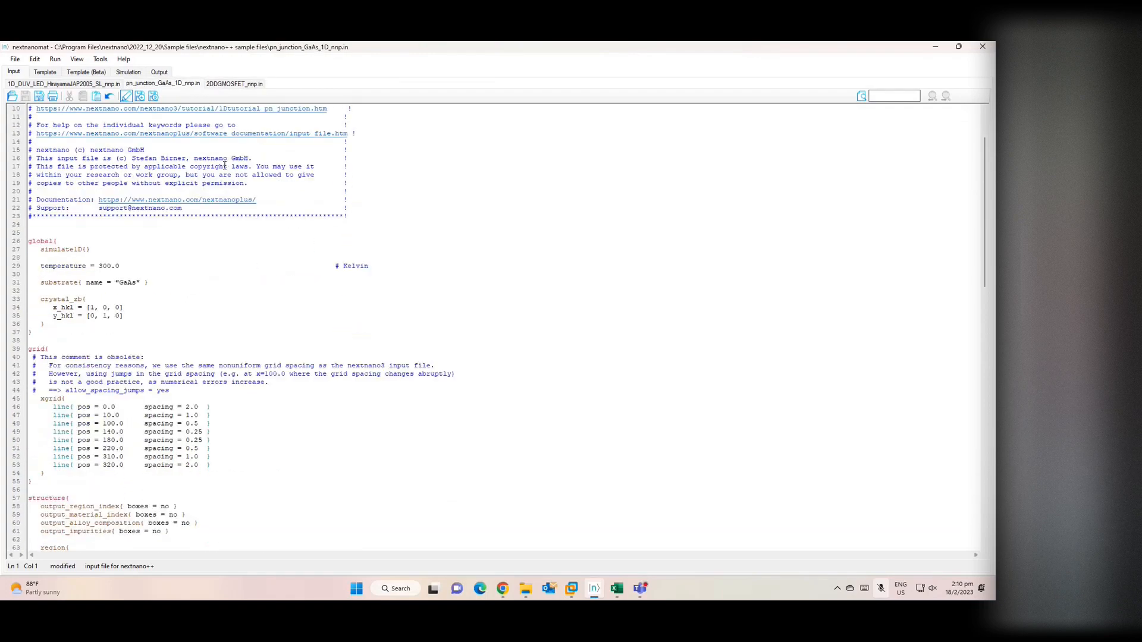
pyautogui.moveTo(55, 338); pyautogui.dragTo(26, 245)
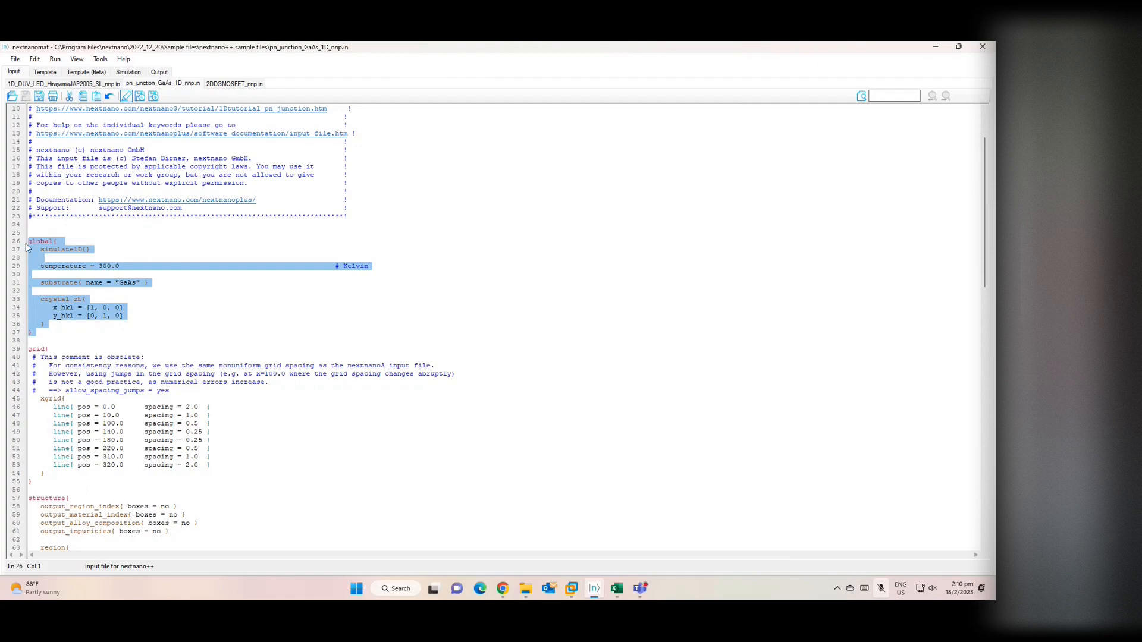
pyautogui.scroll(-4, 181, 222)
pyautogui.scroll(-2, 175, 218)
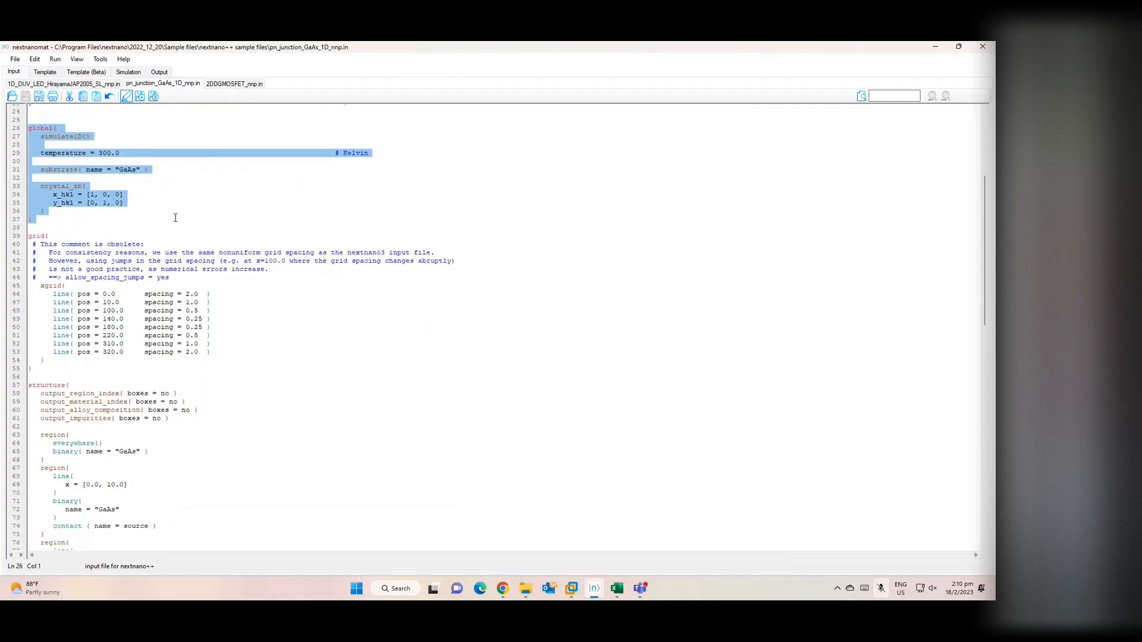
pyautogui.scroll(2, 174, 213)
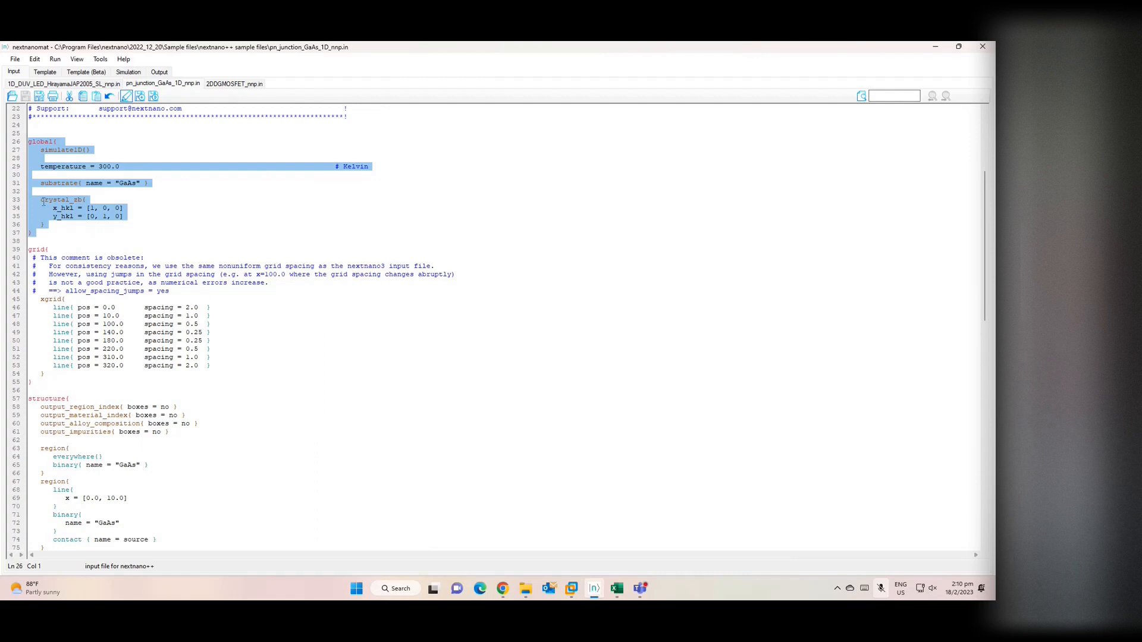
# Highlight the grid definition and the material and contact regions of the structure section for review.
pyautogui.moveTo(38, 382); pyautogui.dragTo(457, 274)
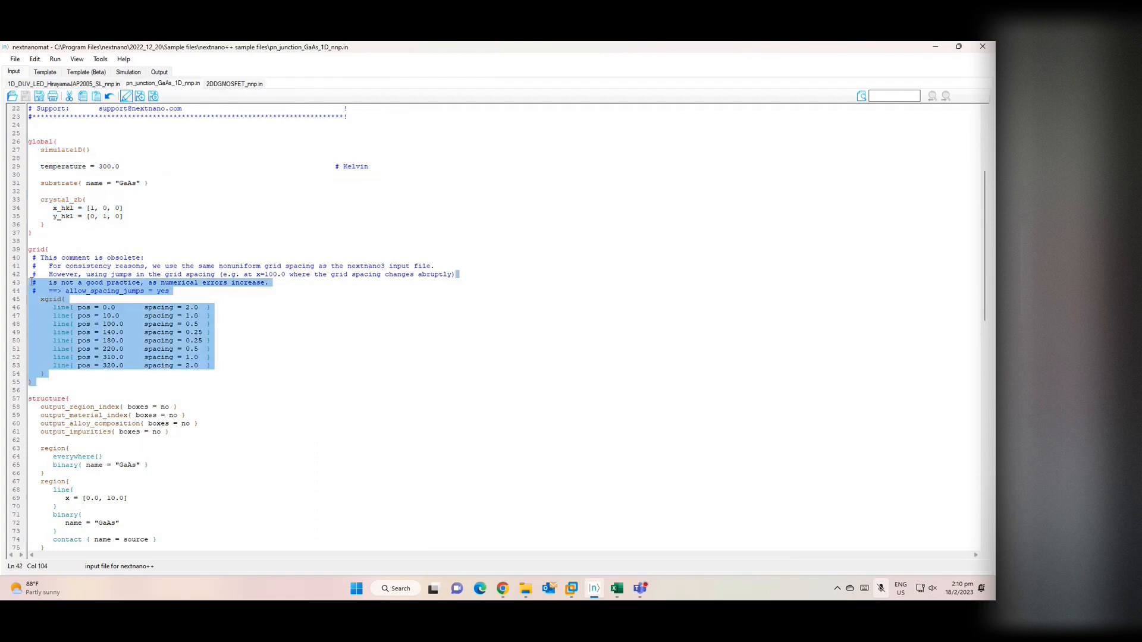
pyautogui.scroll(-2, 151, 340)
pyautogui.scroll(-7, 151, 340)
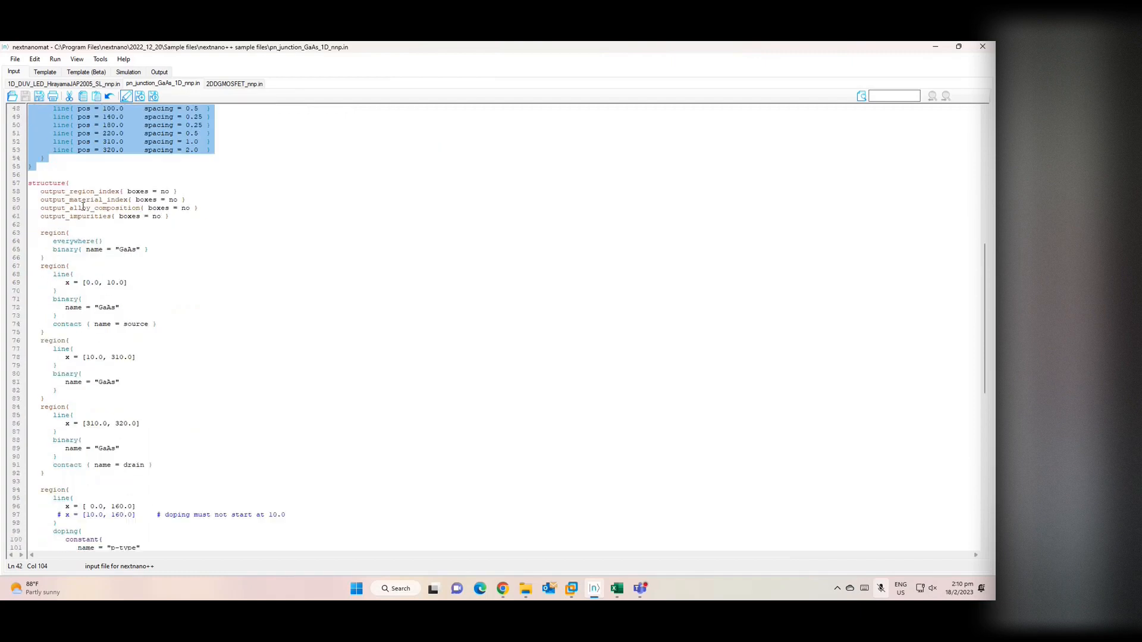
pyautogui.moveTo(31, 184); pyautogui.dragTo(83, 482)
pyautogui.scroll(-3, 215, 335)
pyautogui.scroll(2, 215, 336)
pyautogui.scroll(-2, 215, 335)
pyautogui.scroll(-7, 216, 335)
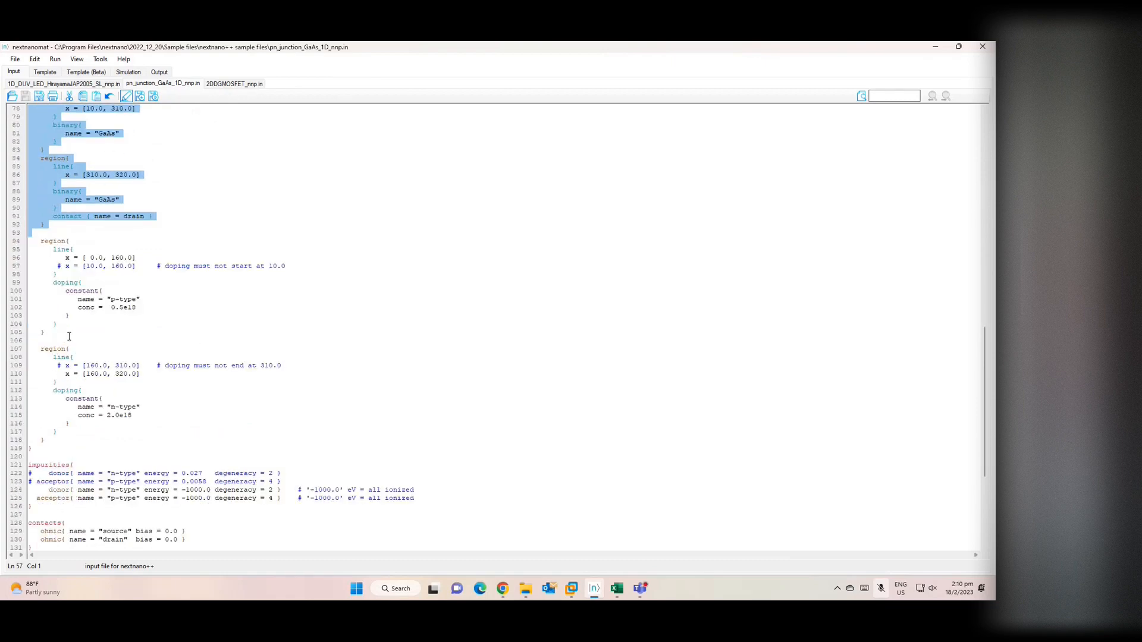
# Highlight the two doping regions at the end of the structure section and compare them with the material regions above.
pyautogui.click(37, 243)
pyautogui.moveTo(46, 225); pyautogui.dragTo(49, 450)
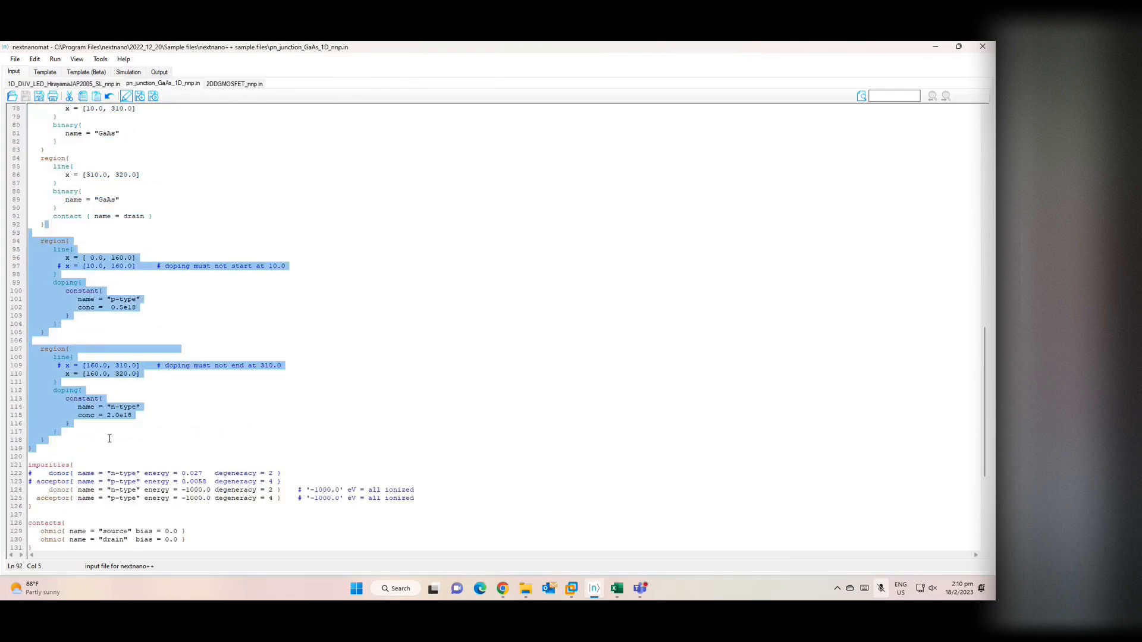
pyautogui.scroll(-2, 182, 379)
pyautogui.scroll(5, 178, 369)
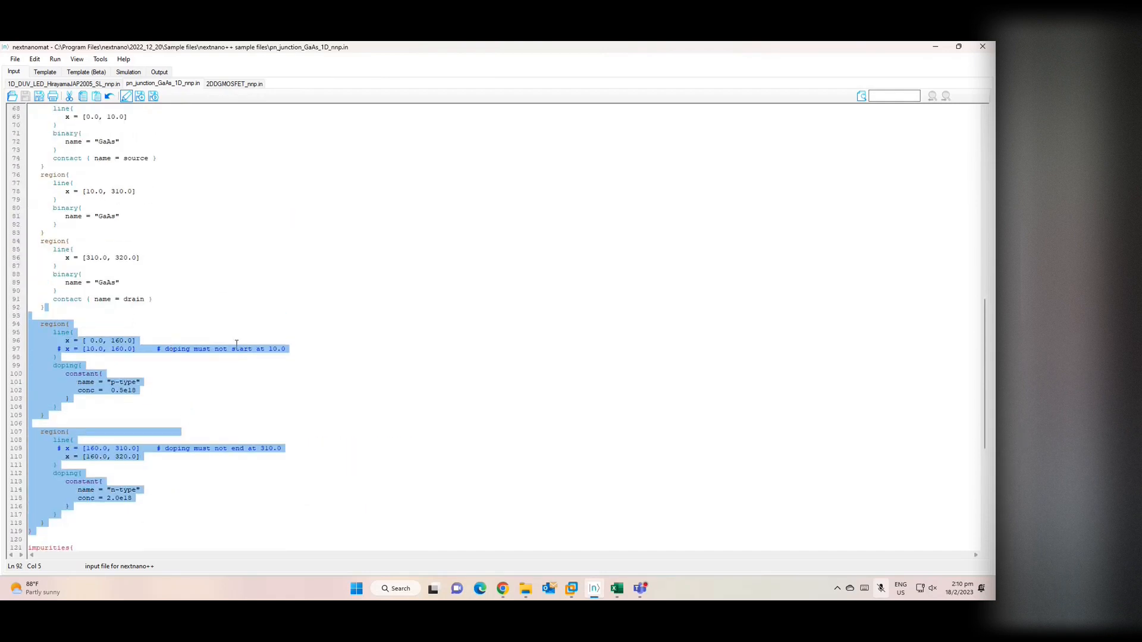
pyautogui.scroll(-3, 236, 344)
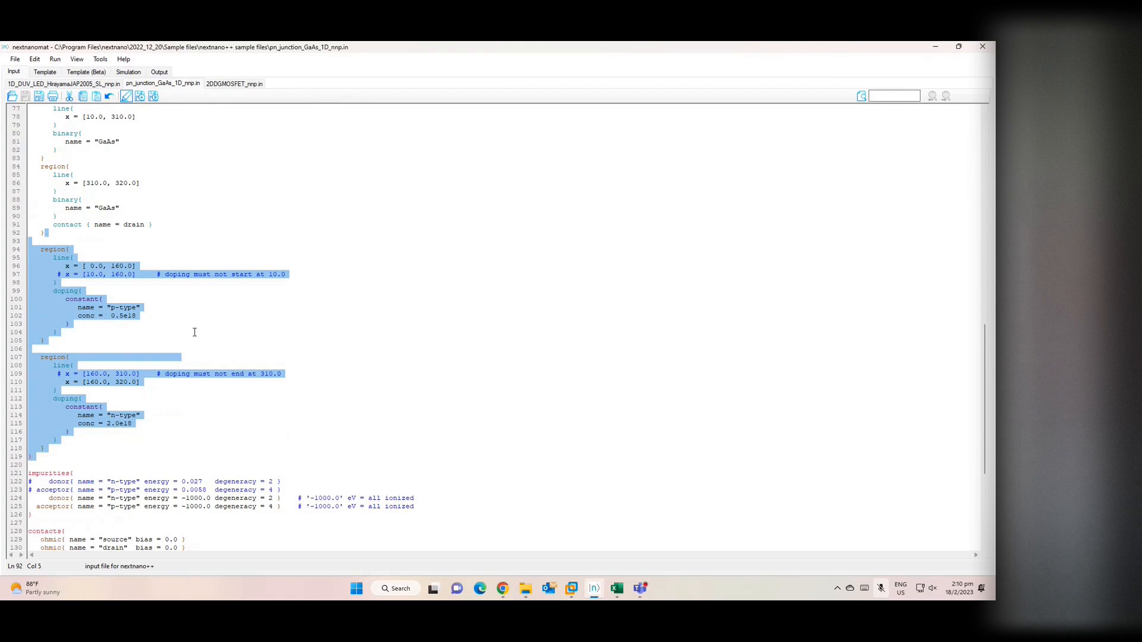
pyautogui.scroll(-1, 201, 336)
# Examine the x range of the p-type region and the constant doping settings of the p-type and n-type regions.
pyautogui.click(39, 225)
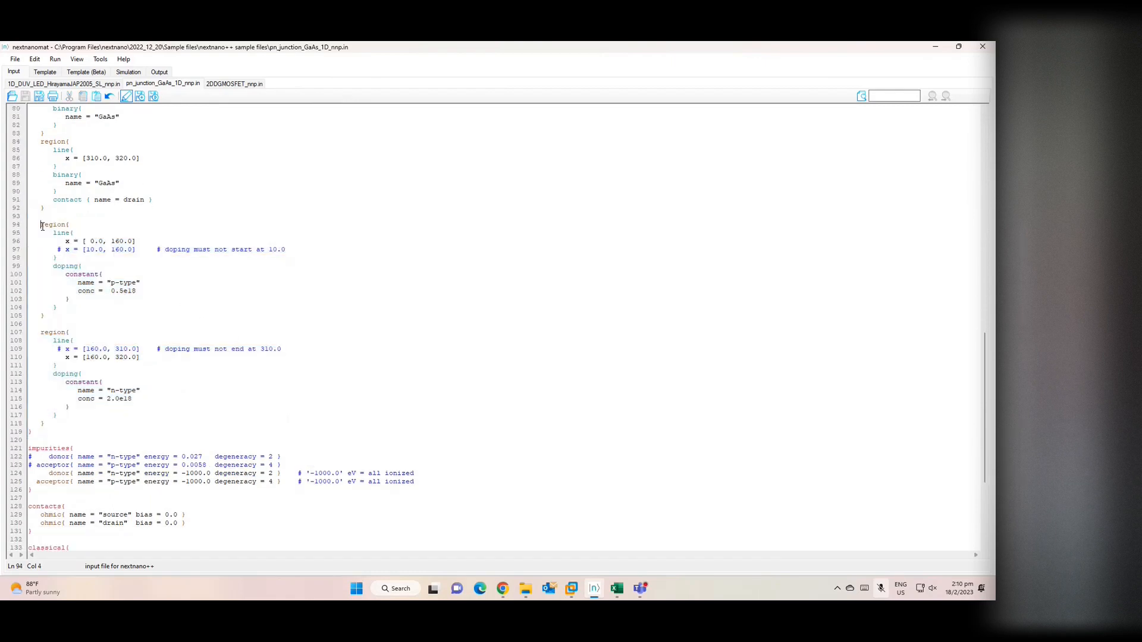
pyautogui.moveTo(34, 227); pyautogui.dragTo(77, 309)
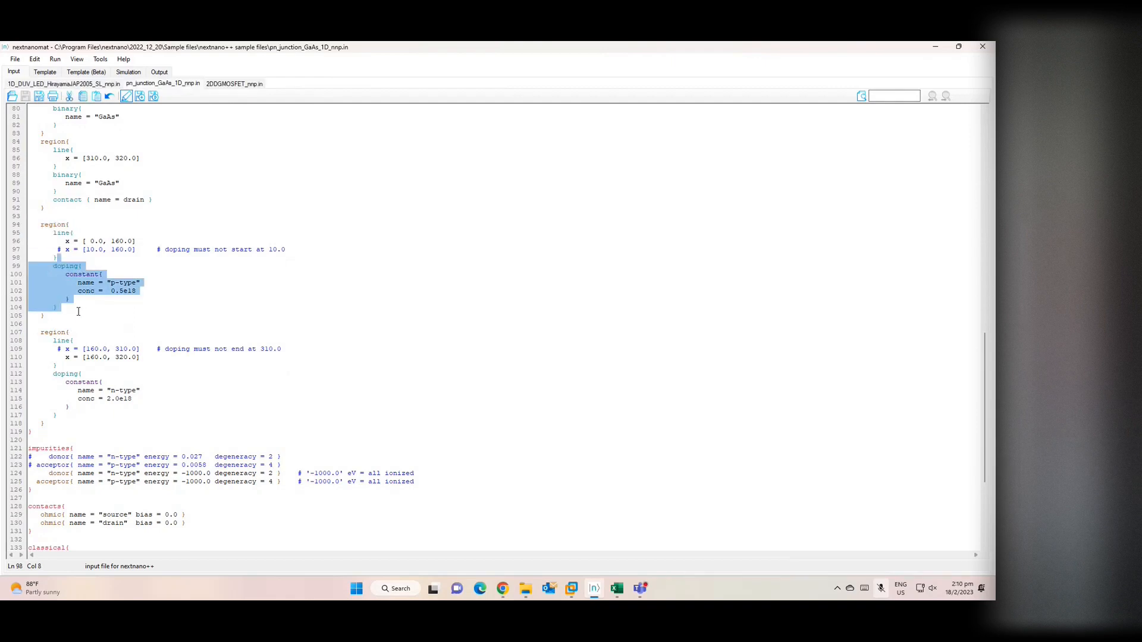
pyautogui.moveTo(91, 241); pyautogui.dragTo(132, 242)
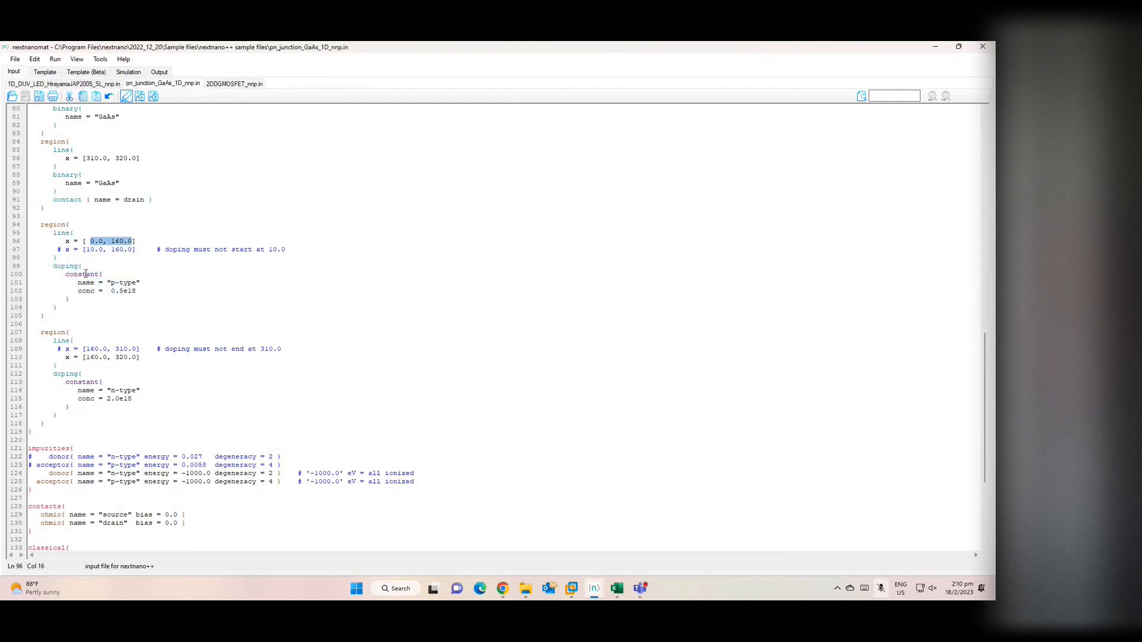
pyautogui.moveTo(66, 275); pyautogui.dragTo(119, 312)
pyautogui.moveTo(67, 349); pyautogui.dragTo(121, 401)
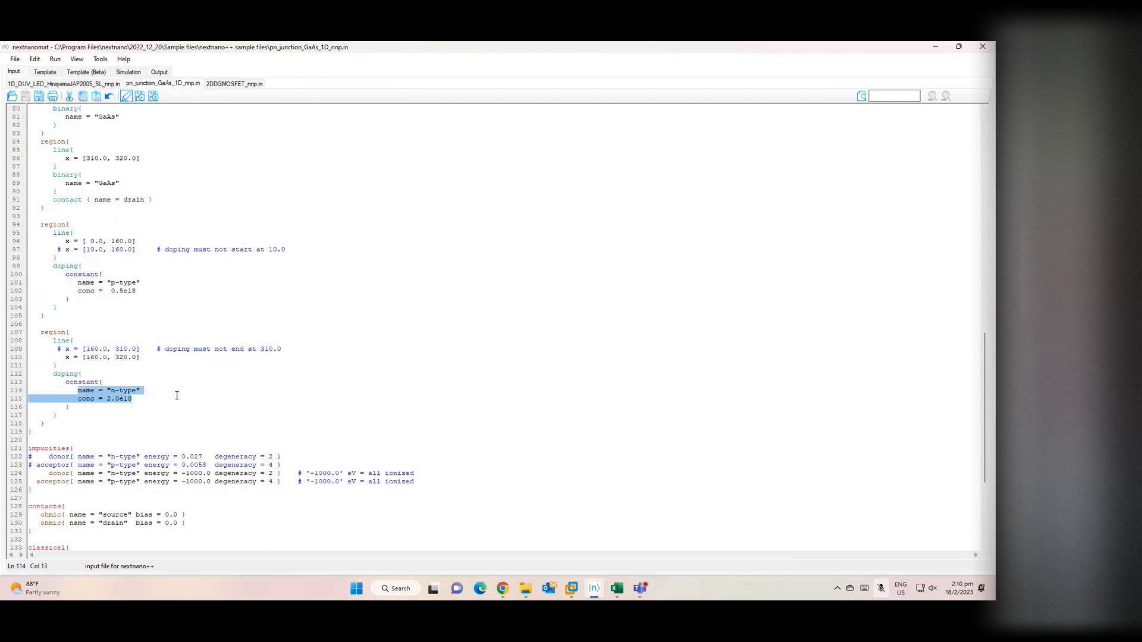
pyautogui.scroll(-6, 176, 395)
pyautogui.scroll(-1, 164, 332)
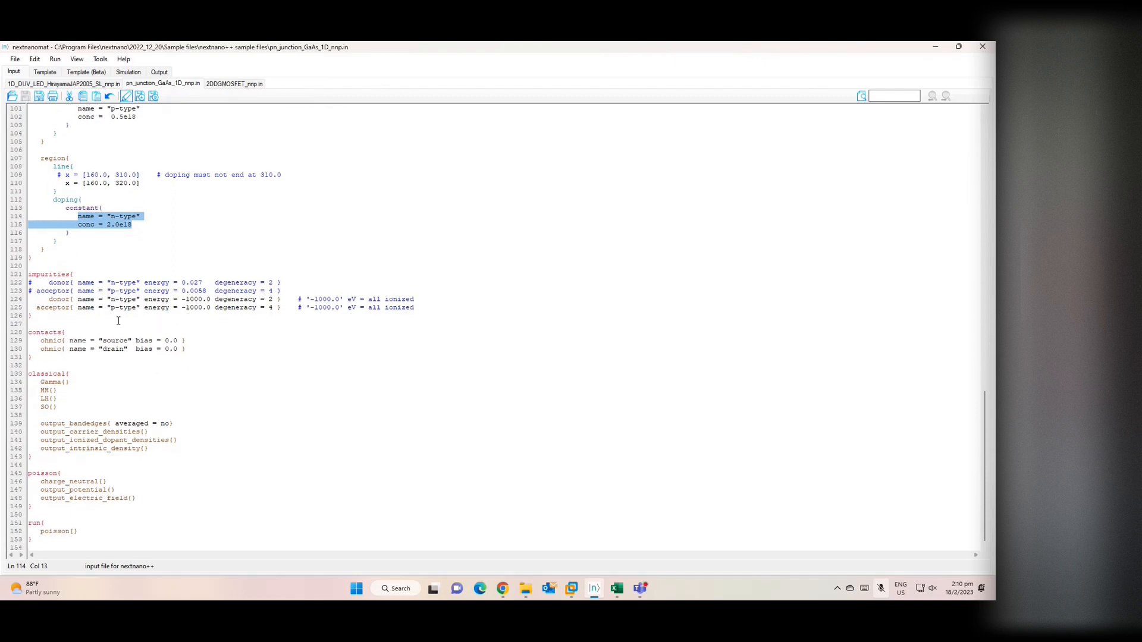
# Highlight the impurities section and the ionization energy of its active n-type donor entry.
pyautogui.moveTo(30, 270); pyautogui.dragTo(43, 324)
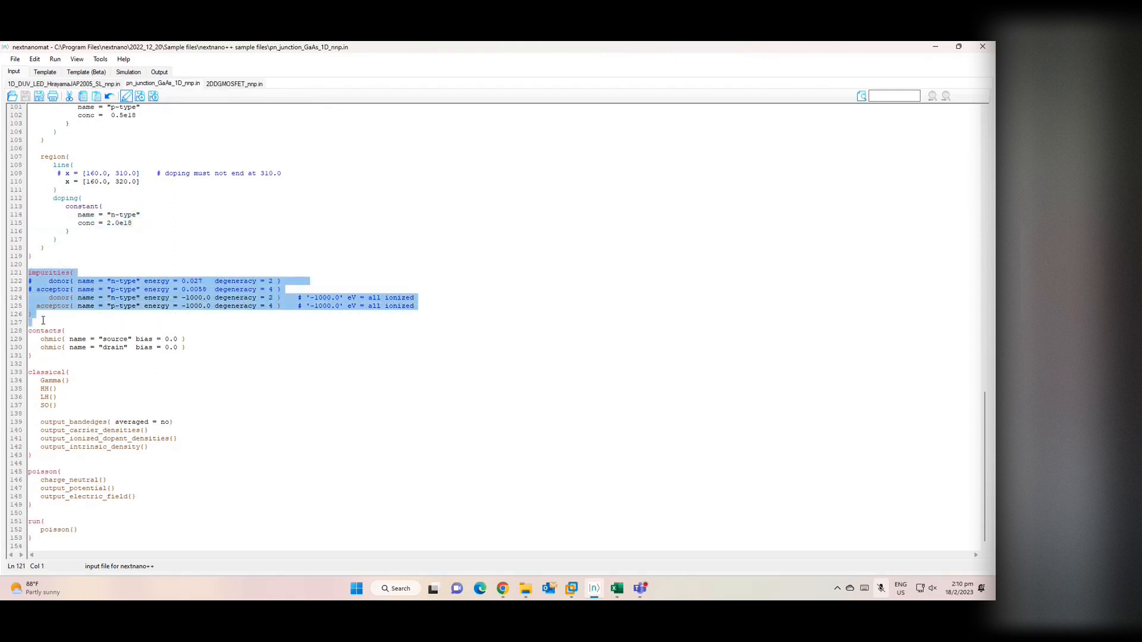
pyautogui.click(224, 340)
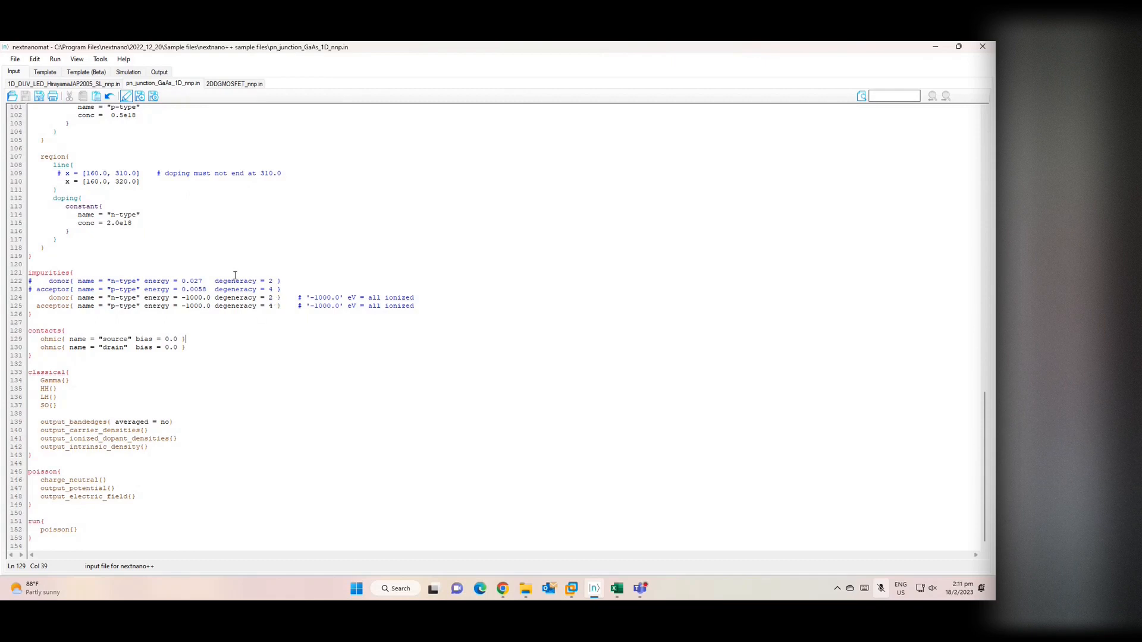
pyautogui.click(205, 300)
pyautogui.moveTo(205, 300); pyautogui.dragTo(175, 297)
# Highlight the contacts section and the bias values of the source and drain ohmic contacts.
pyautogui.moveTo(28, 331); pyautogui.dragTo(48, 363)
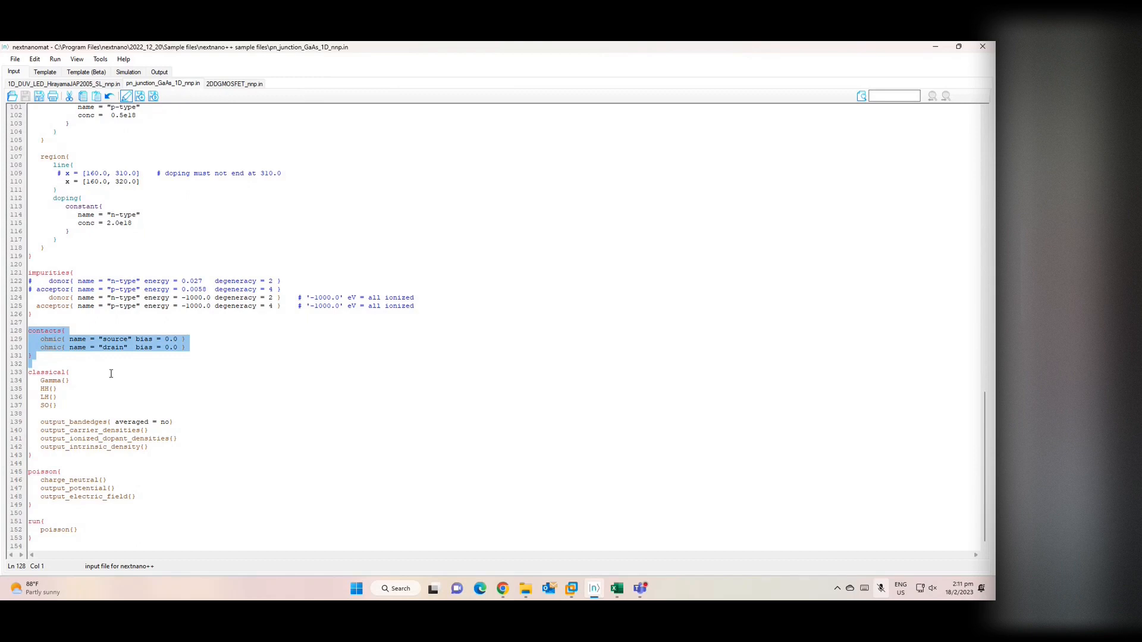
pyautogui.click(151, 336)
pyautogui.moveTo(136, 339); pyautogui.dragTo(171, 351)
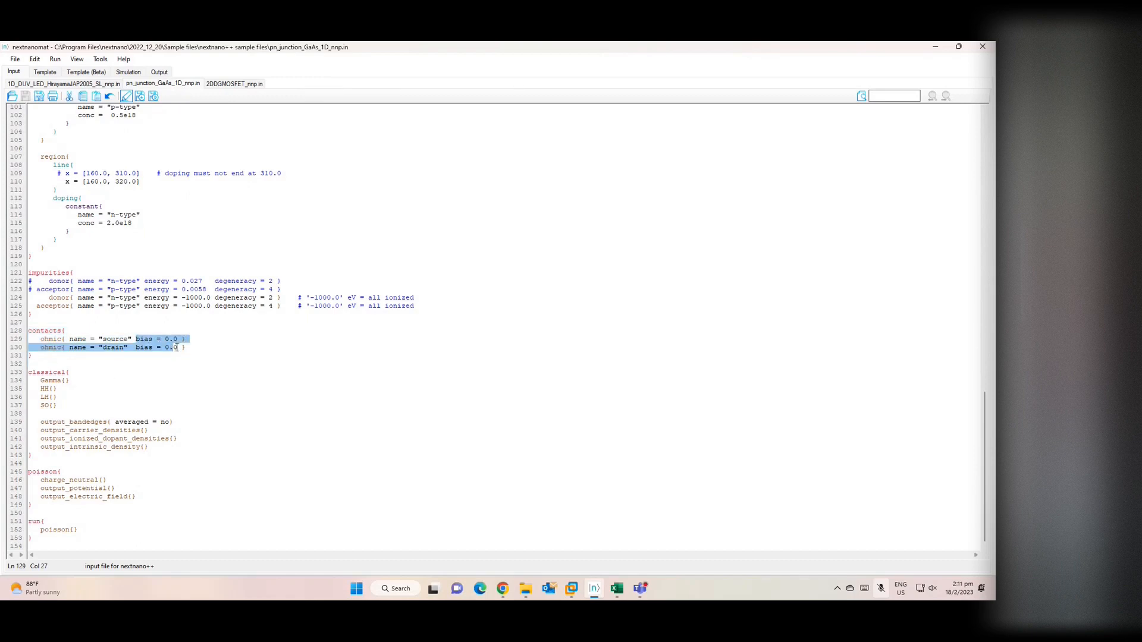
pyautogui.click(176, 348)
pyautogui.moveTo(189, 348); pyautogui.dragTo(144, 338)
pyautogui.click(157, 348)
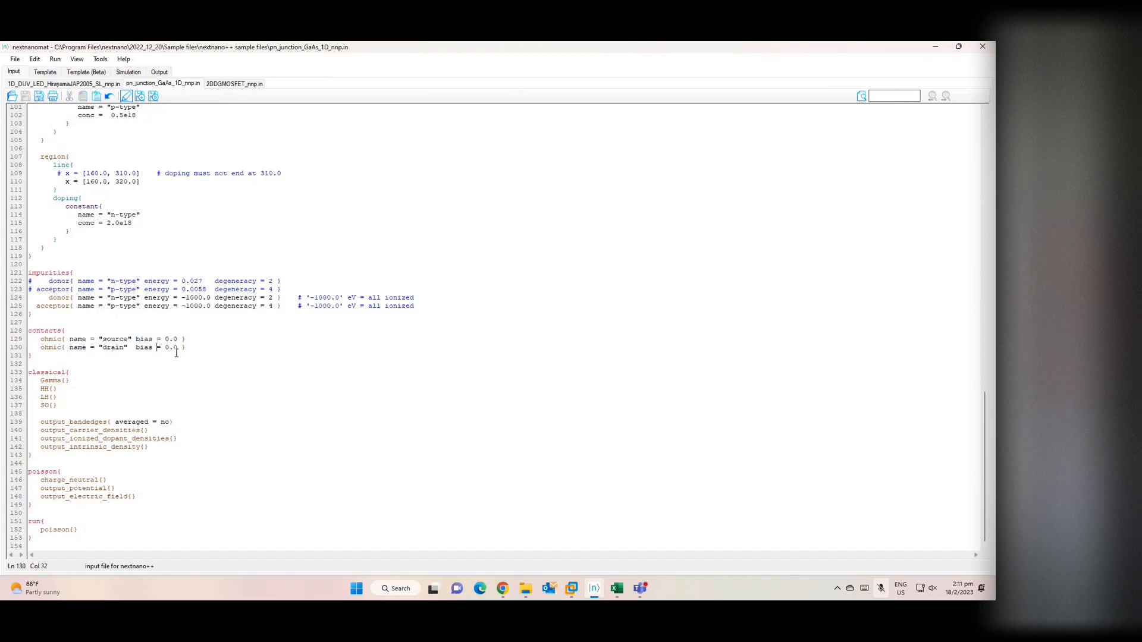
# Examine the classical, poisson and run sections with their output commands, and return to the simulation output view.
pyautogui.moveTo(29, 373); pyautogui.dragTo(44, 458)
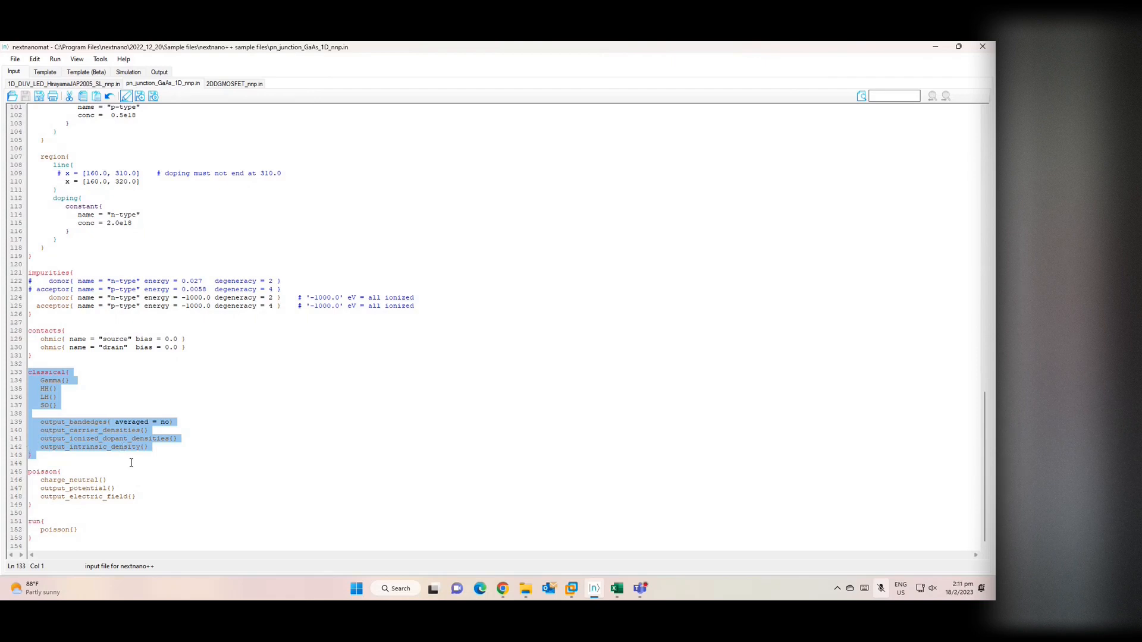
pyautogui.click(33, 464)
pyautogui.moveTo(33, 464); pyautogui.dragTo(48, 504)
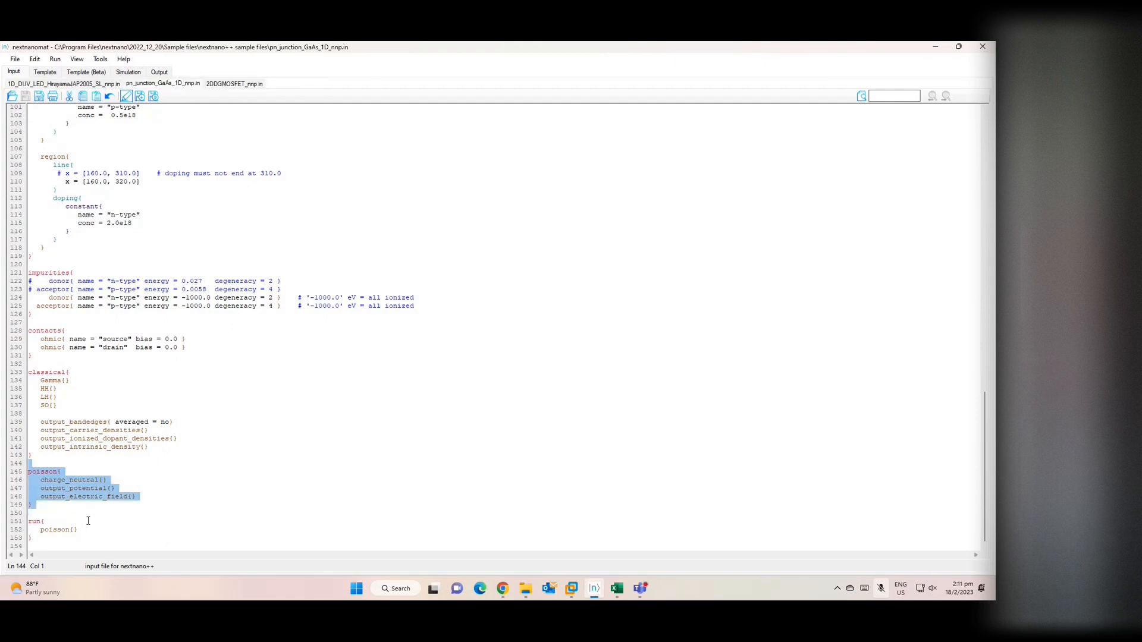
pyautogui.moveTo(28, 522); pyautogui.dragTo(34, 545)
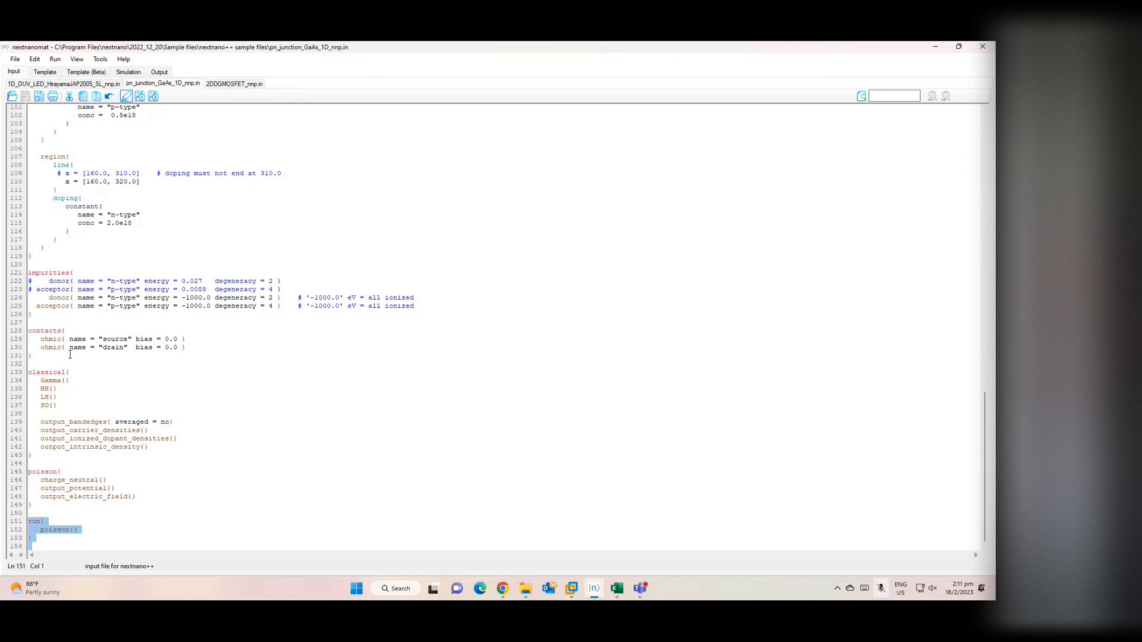
pyautogui.moveTo(59, 464); pyautogui.dragTo(176, 422)
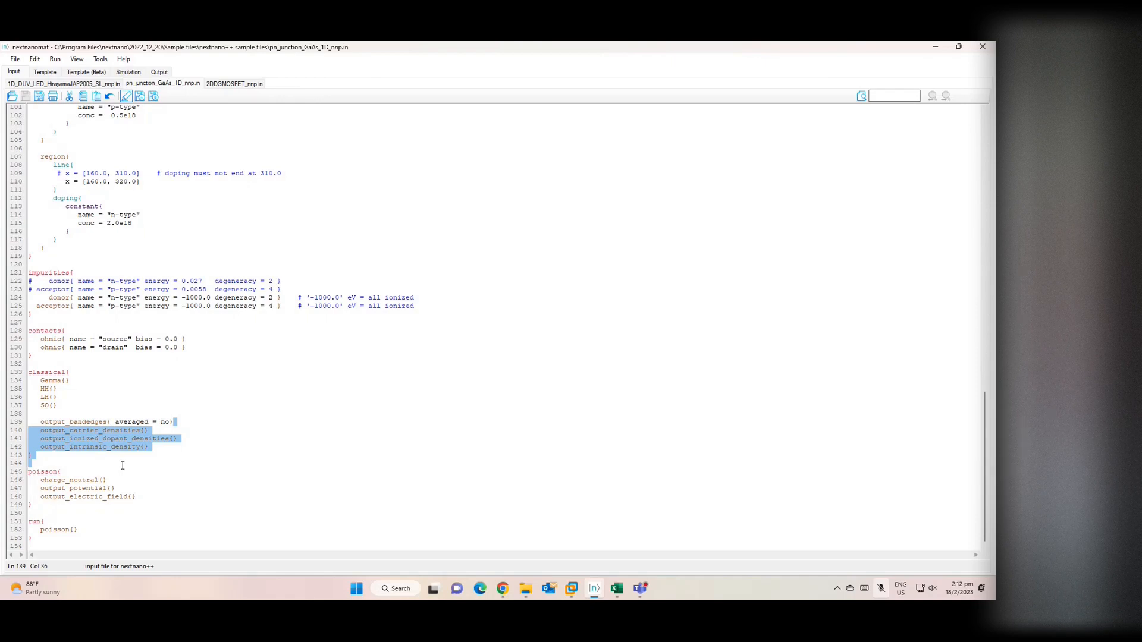
pyautogui.click(159, 72)
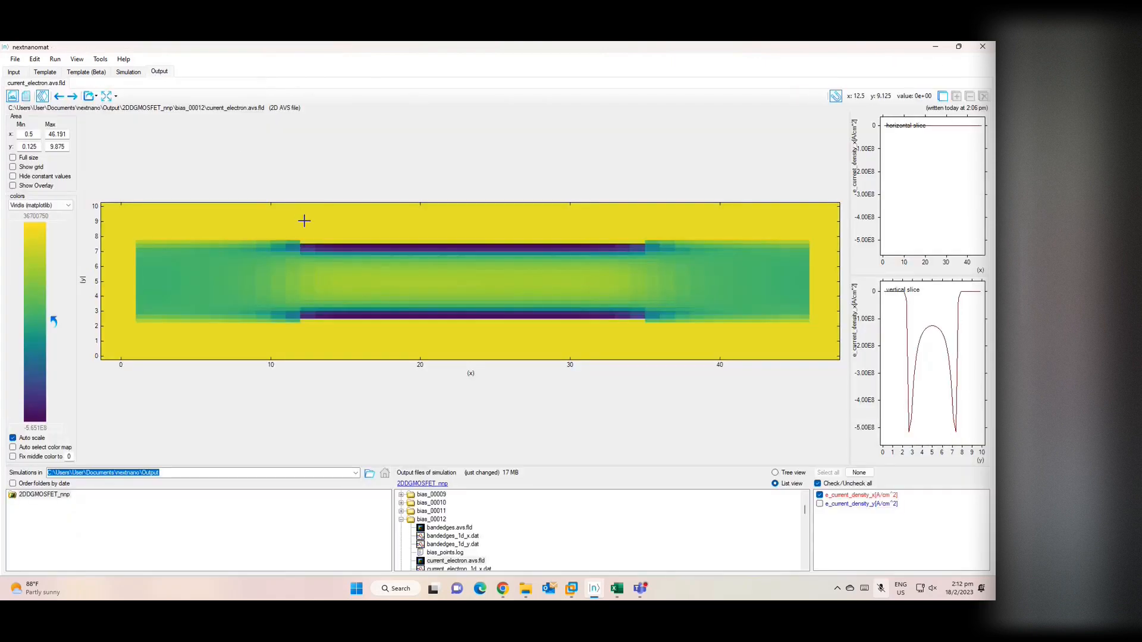